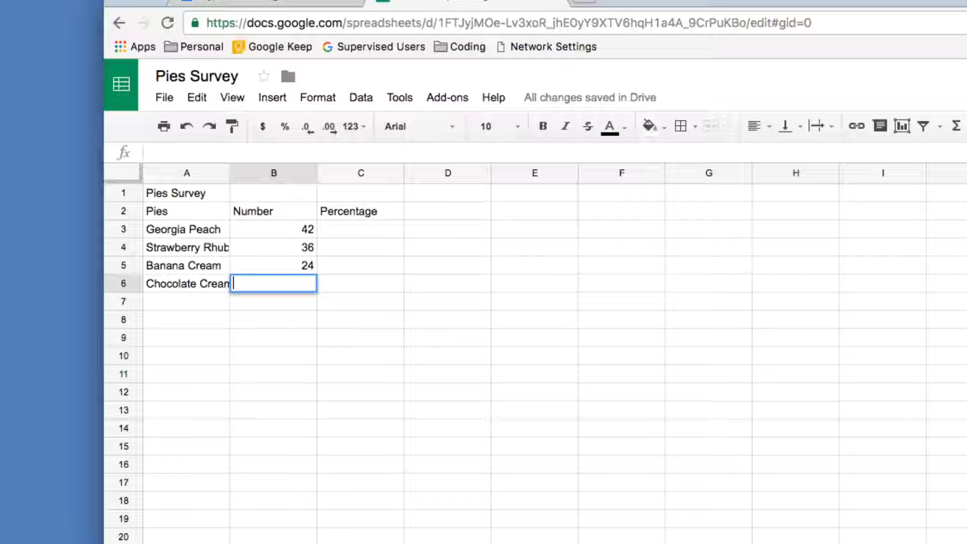
- Enter 65 as the number for Chocolate Cream and add Pecan with 34 in row 7
{"action": "type", "text": "65"}
{"action": "key", "text": "Return"}
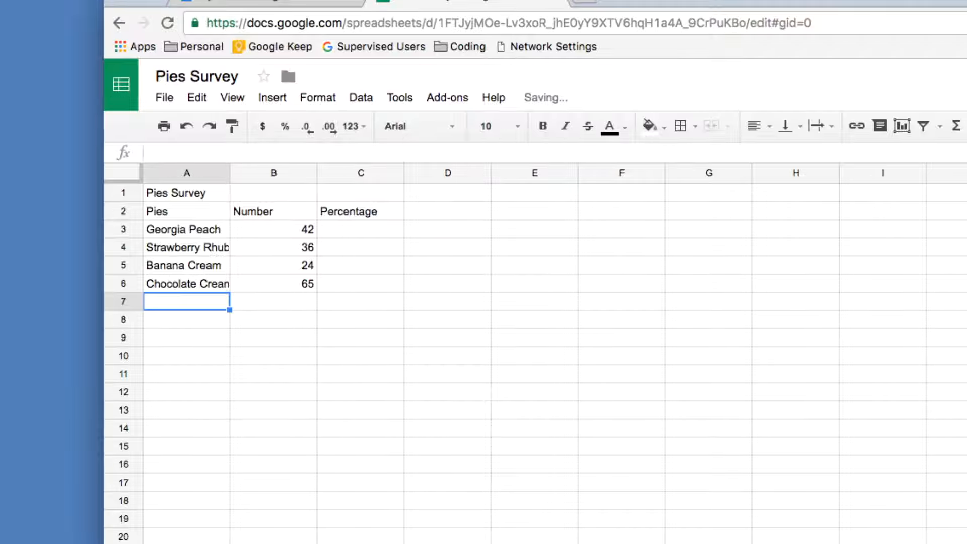
{"action": "type", "text": "Pecan"}
{"action": "key", "text": "Tab"}
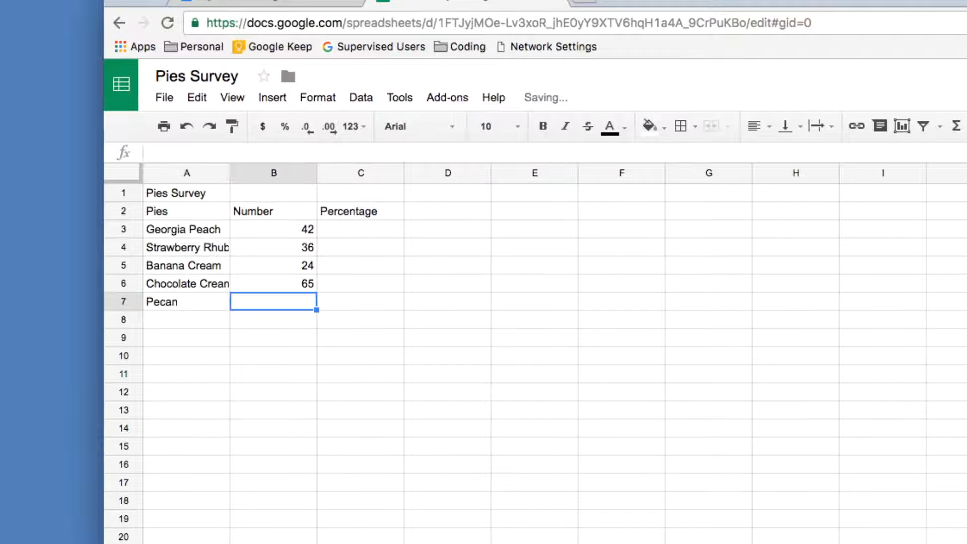
{"action": "type", "text": "34"}
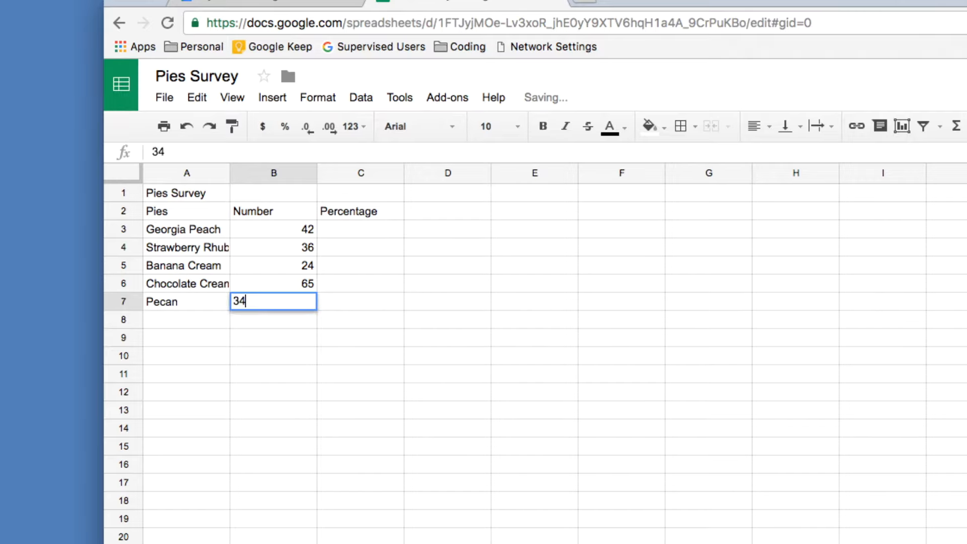
{"action": "key", "text": "Return"}
- Add Pumpkin with the number 43 in row 8 of the pie list
{"action": "type", "text": "Pumb"}
{"action": "key", "text": "BackSpace"}
{"action": "type", "text": "p"}
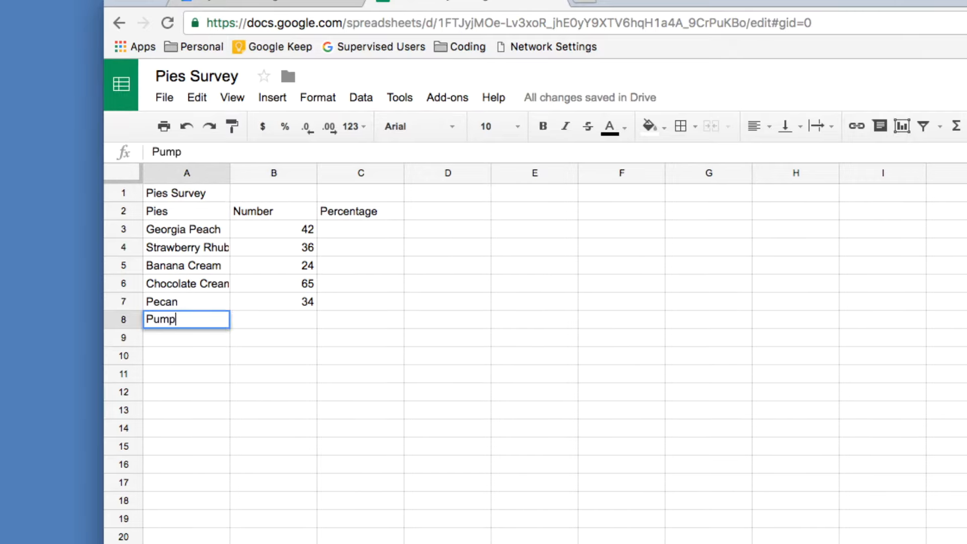
{"action": "type", "text": "kin"}
{"action": "key", "text": "Tab"}
{"action": "type", "text": "43"}
{"action": "key", "text": "Return"}
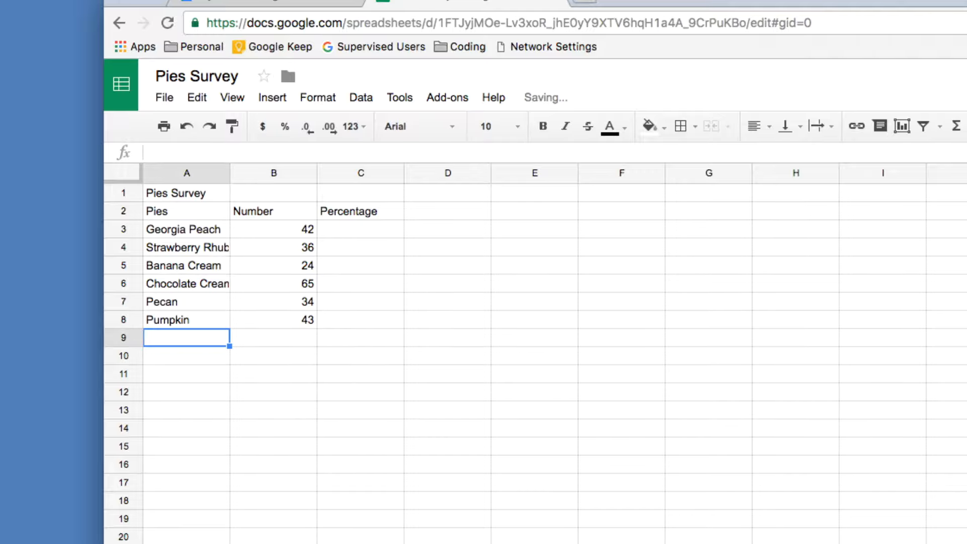
- Add Key Lime with the number 31 in row 9 and the label Total in A10
{"action": "type", "text": "Key Li"}
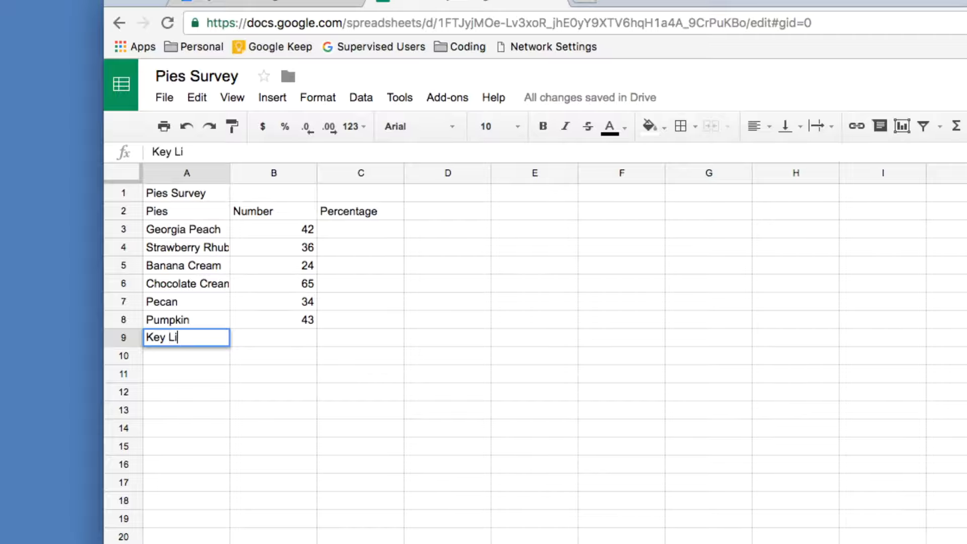
{"action": "type", "text": "me"}
{"action": "key", "text": "Tab"}
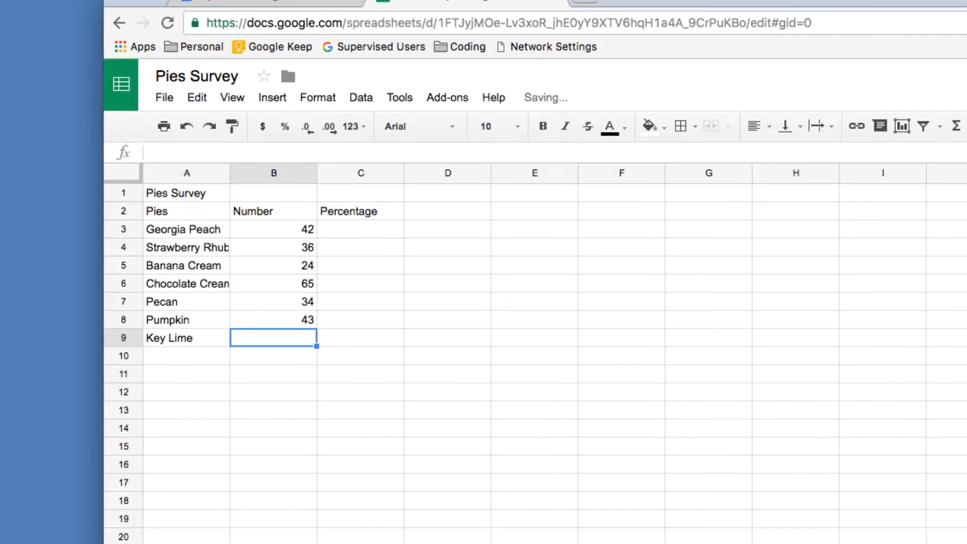
{"action": "type", "text": "31"}
{"action": "key", "text": "Return"}
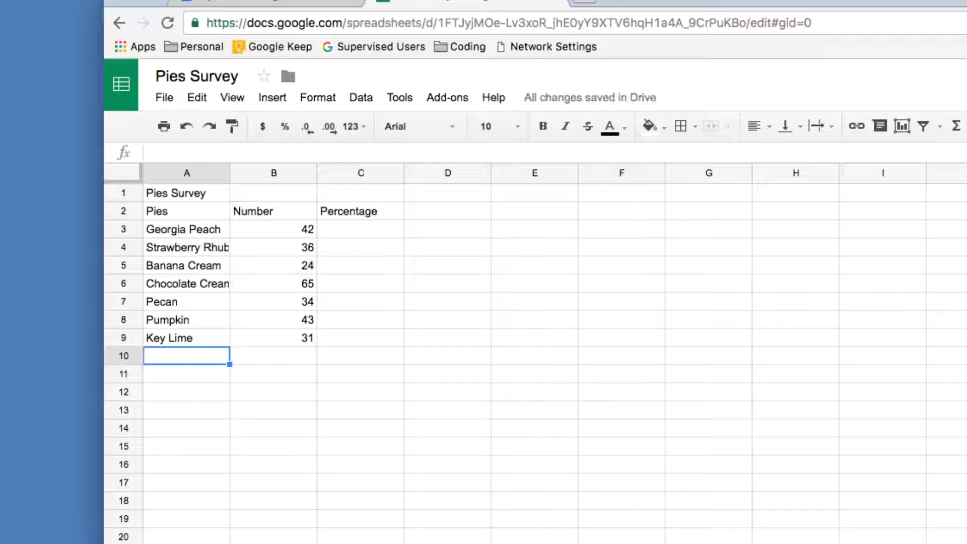
{"action": "type", "text": "Tot"}
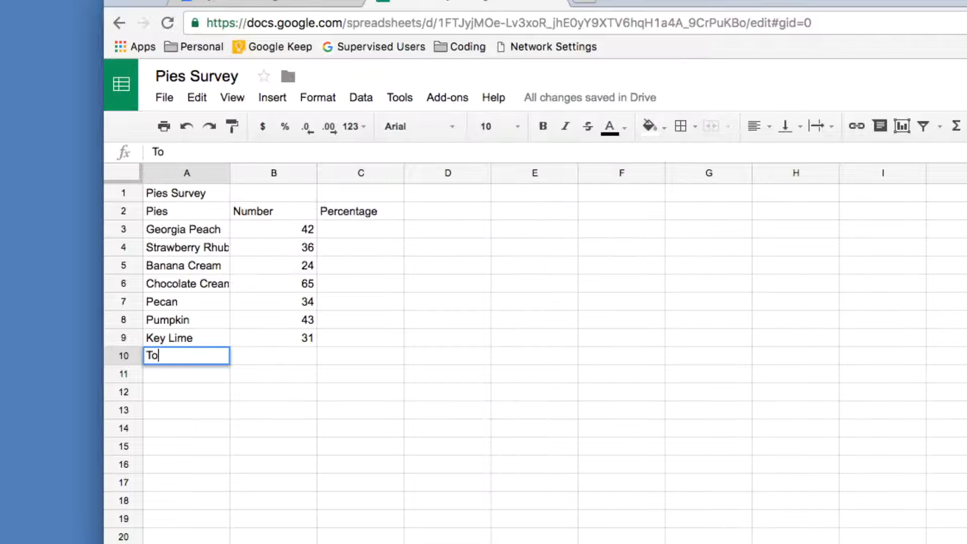
{"action": "type", "text": "al"}
{"action": "left_click", "coordinate": [356, 368]}
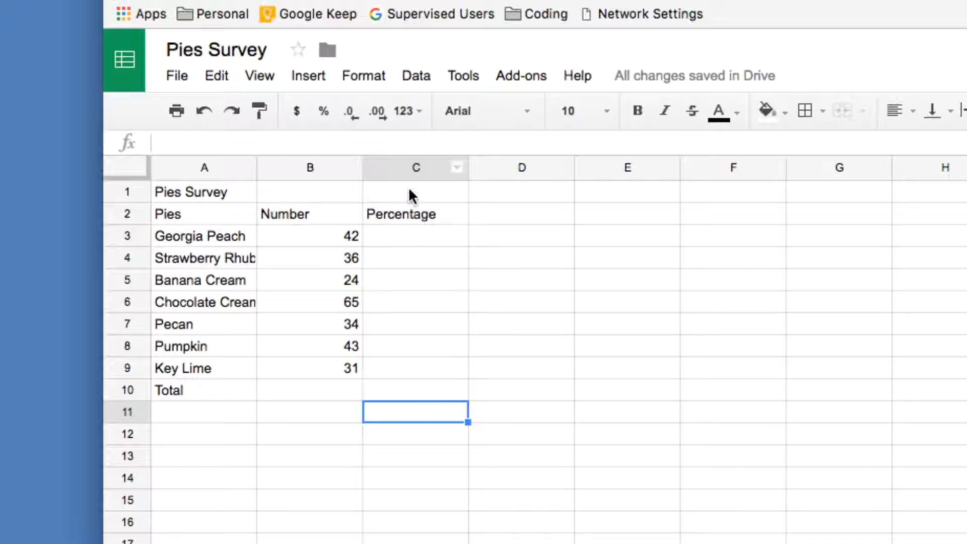
{"action": "left_click_drag", "start_coordinate": [211, 190], "coordinate": [401, 192]}
{"action": "left_click", "coordinate": [217, 232]}
{"action": "left_click_drag", "start_coordinate": [212, 193], "coordinate": [413, 195]}
{"action": "left_click", "coordinate": [203, 208]}
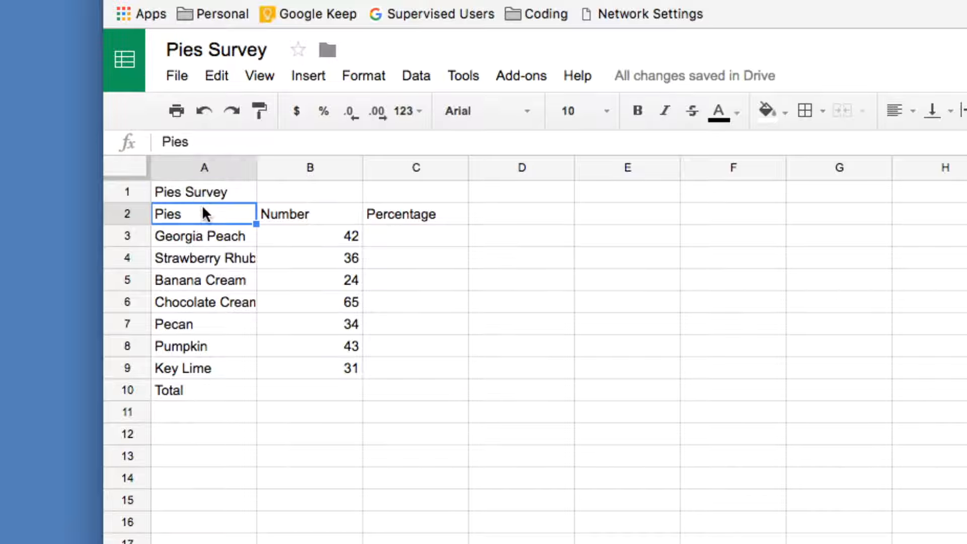
{"action": "left_click", "coordinate": [229, 196]}
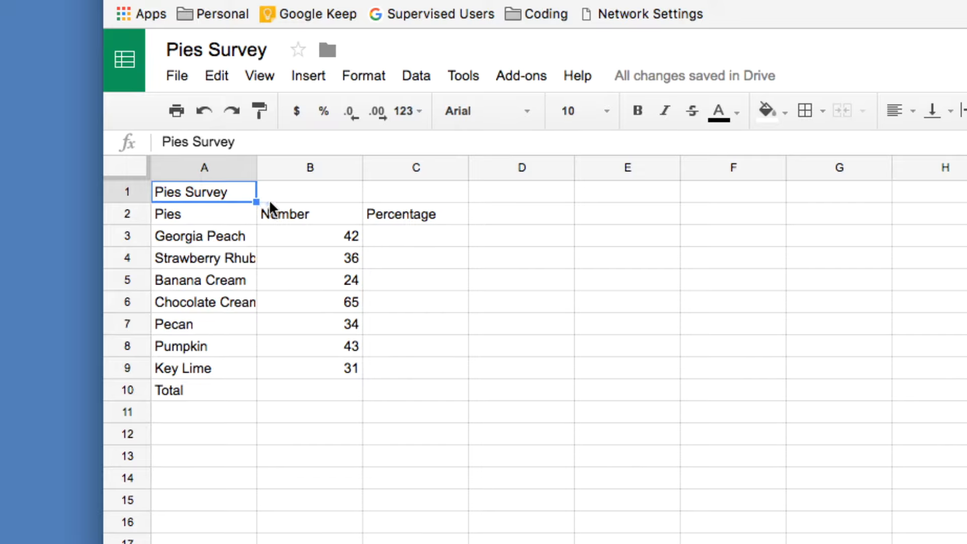
{"action": "left_click", "coordinate": [309, 221]}
- Merge cells A1:C1 horizontally and center the Pies Survey title in the merged cell
{"action": "left_click_drag", "start_coordinate": [213, 191], "coordinate": [398, 189]}
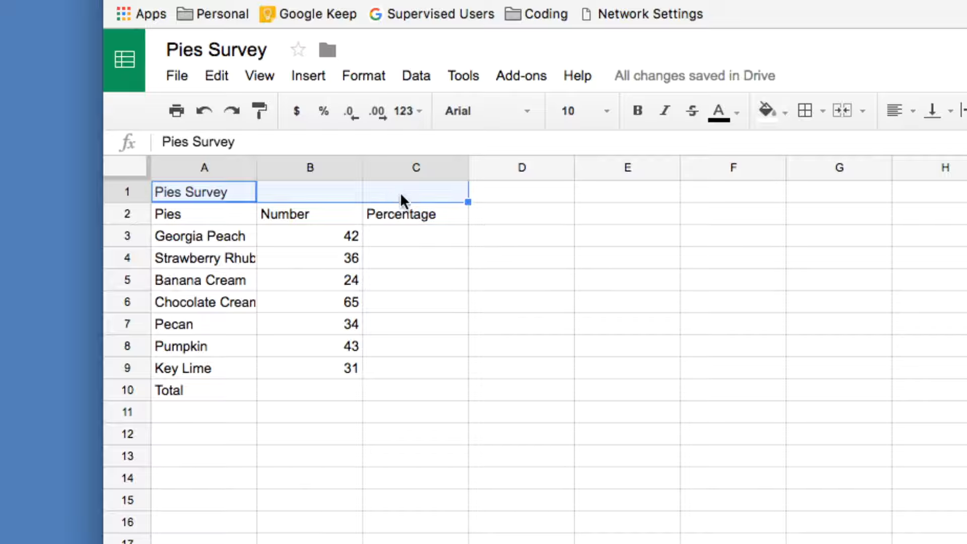
{"action": "left_click", "coordinate": [864, 114]}
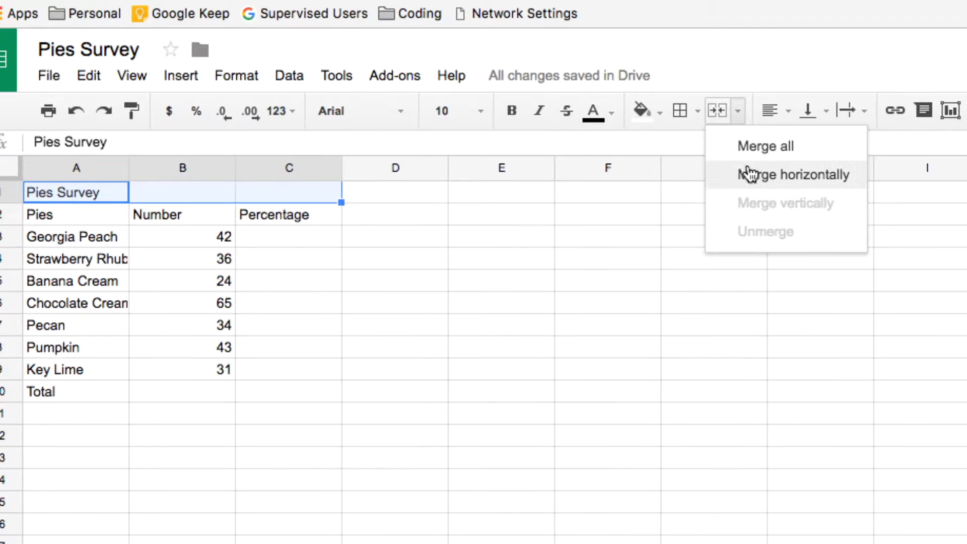
{"action": "left_click", "coordinate": [778, 179]}
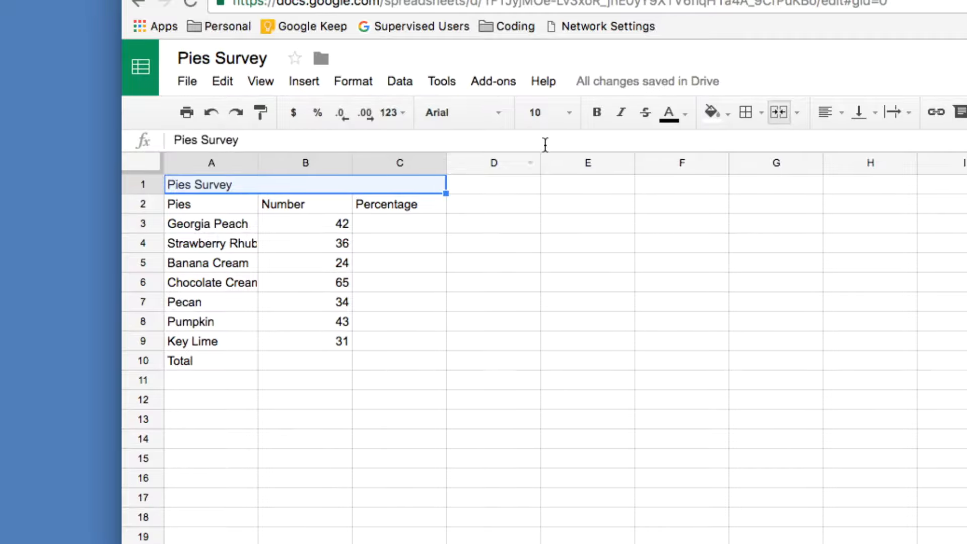
{"action": "left_click", "coordinate": [828, 116]}
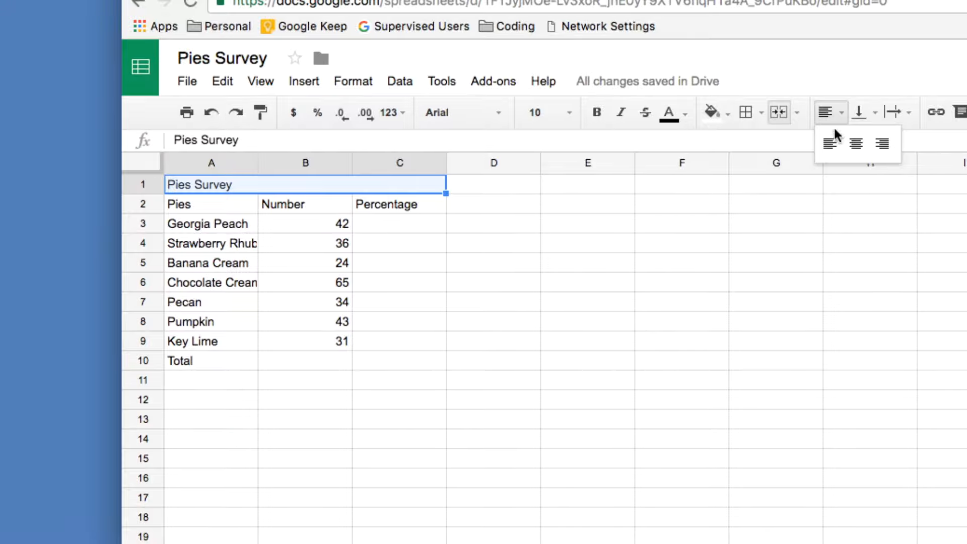
{"action": "left_click", "coordinate": [857, 146]}
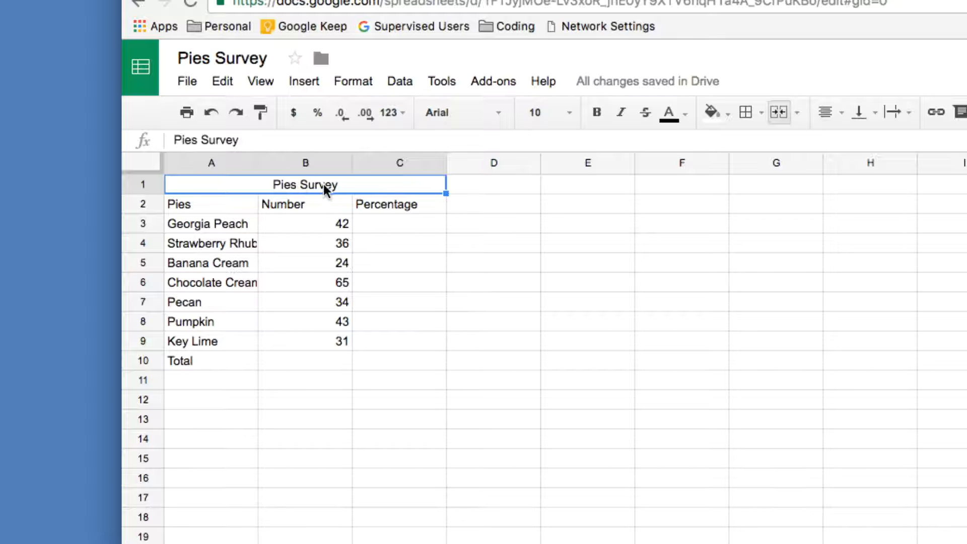
- Browse the catalog of additional fonts and try removing Audiowide from My fonts
{"action": "left_click", "coordinate": [494, 114]}
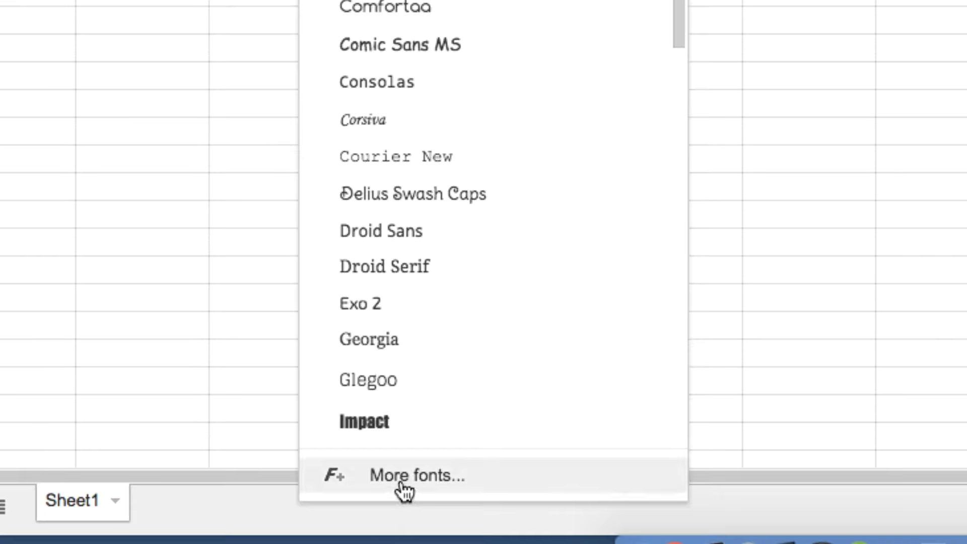
{"action": "left_click", "coordinate": [400, 543]}
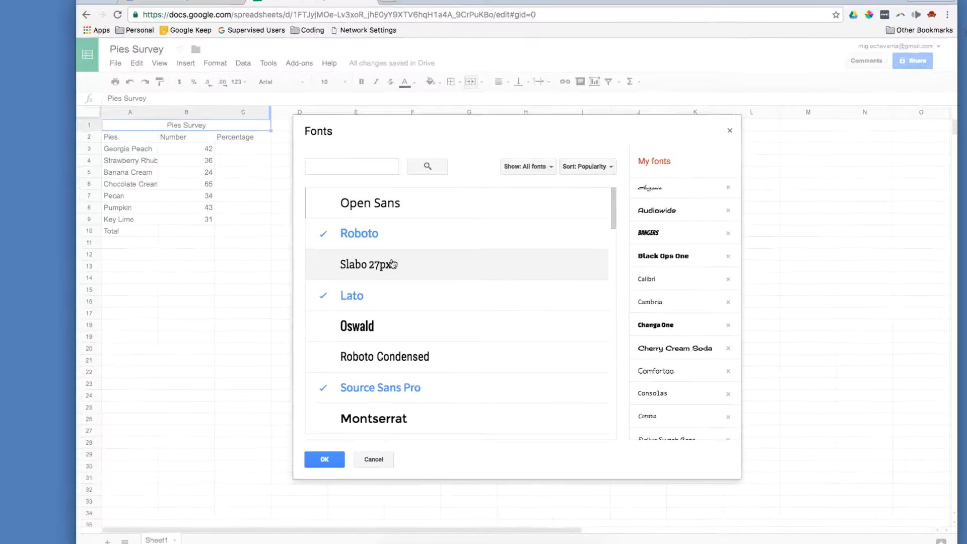
{"action": "scroll", "coordinate": [432, 262], "scroll_direction": "down", "scroll_amount": 1}
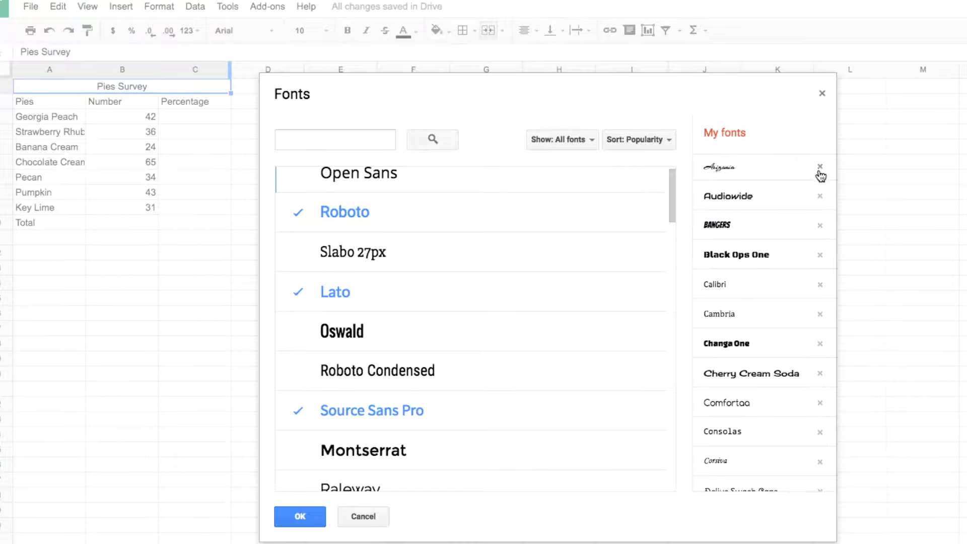
{"action": "left_click", "coordinate": [820, 197]}
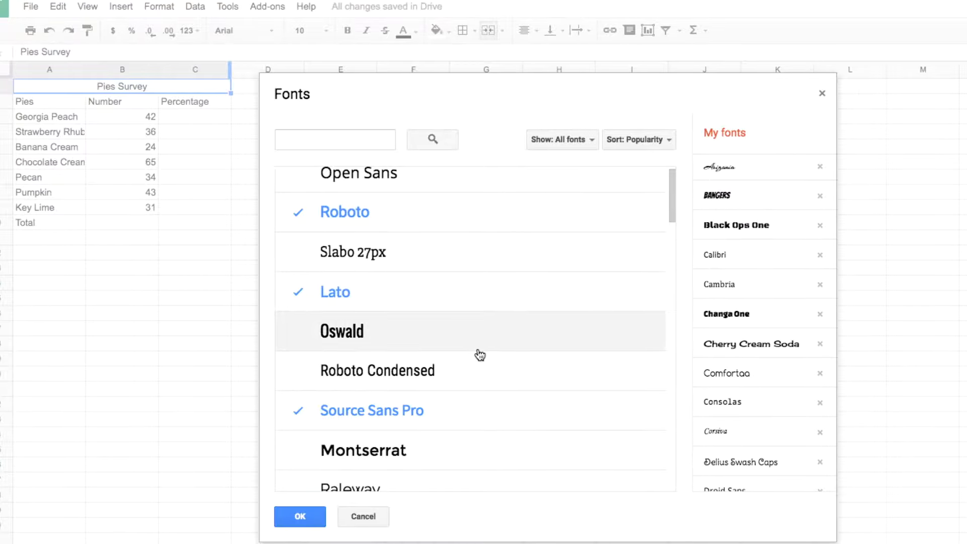
{"action": "scroll", "coordinate": [432, 331], "scroll_direction": "down", "scroll_amount": 15}
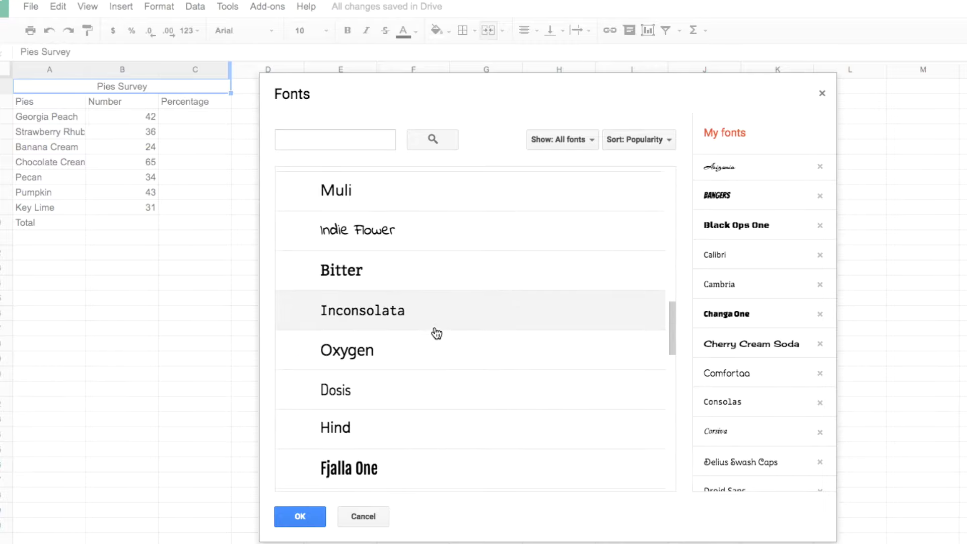
{"action": "scroll", "coordinate": [436, 328], "scroll_direction": "down", "scroll_amount": 4}
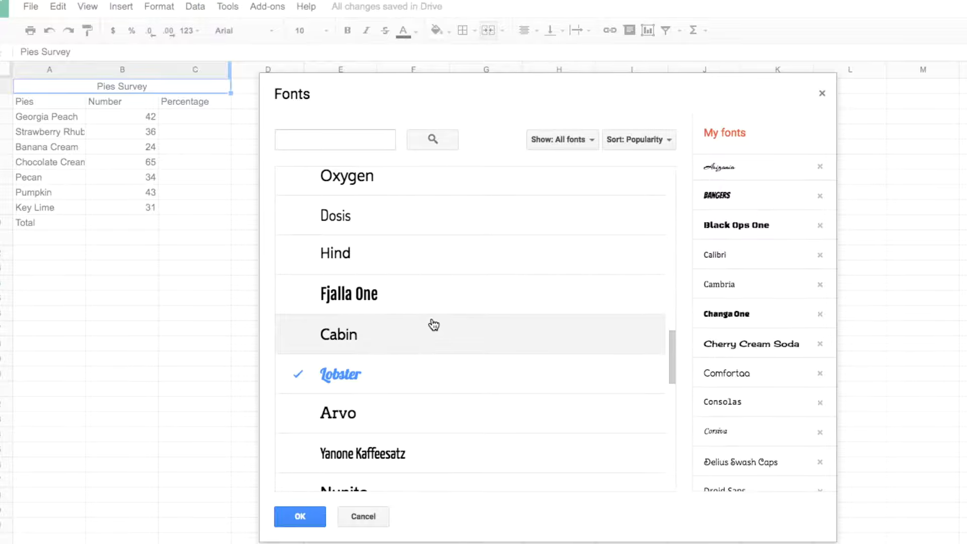
{"action": "scroll", "coordinate": [434, 325], "scroll_direction": "down", "scroll_amount": 15}
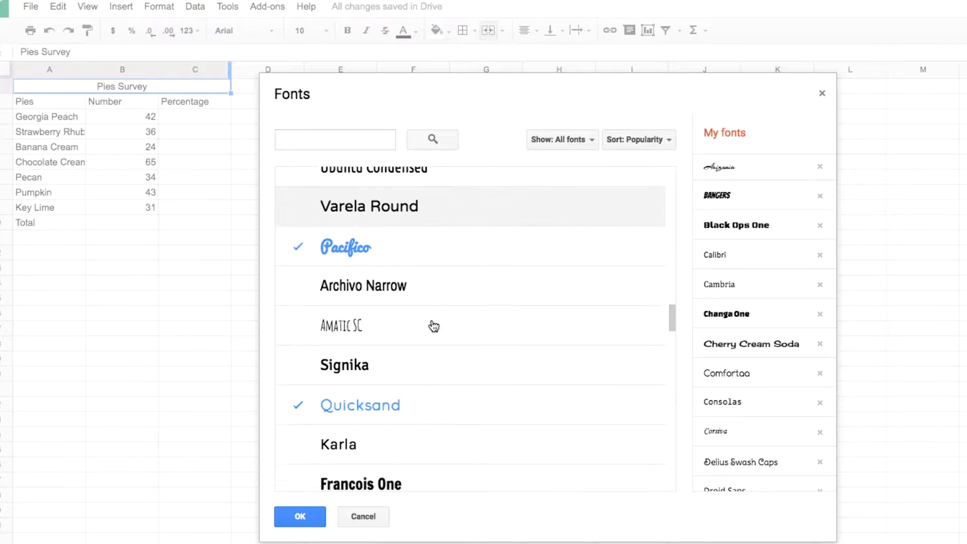
{"action": "scroll", "coordinate": [433, 325], "scroll_direction": "down", "scroll_amount": 4}
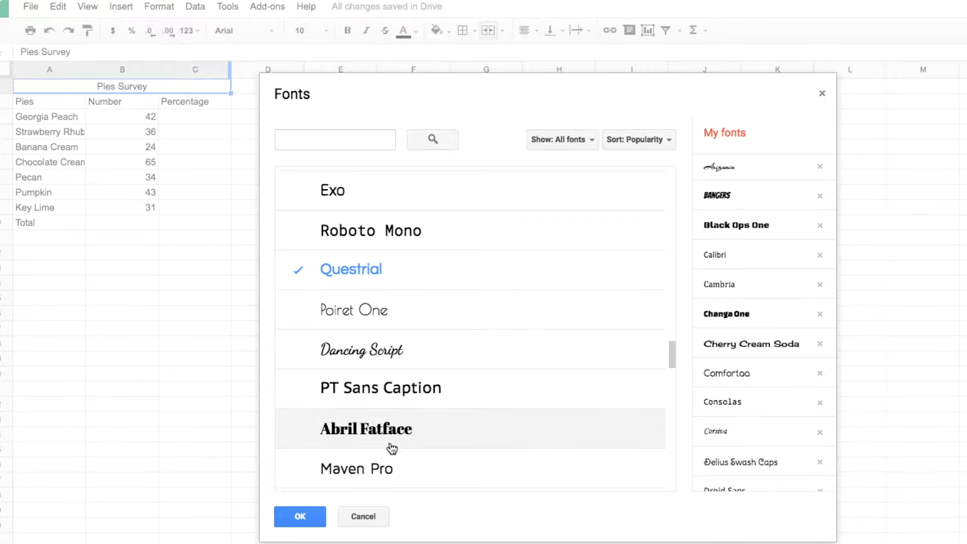
{"action": "left_click", "coordinate": [373, 527]}
{"action": "scroll", "coordinate": [261, 318], "scroll_direction": "right", "scroll_amount": 1}
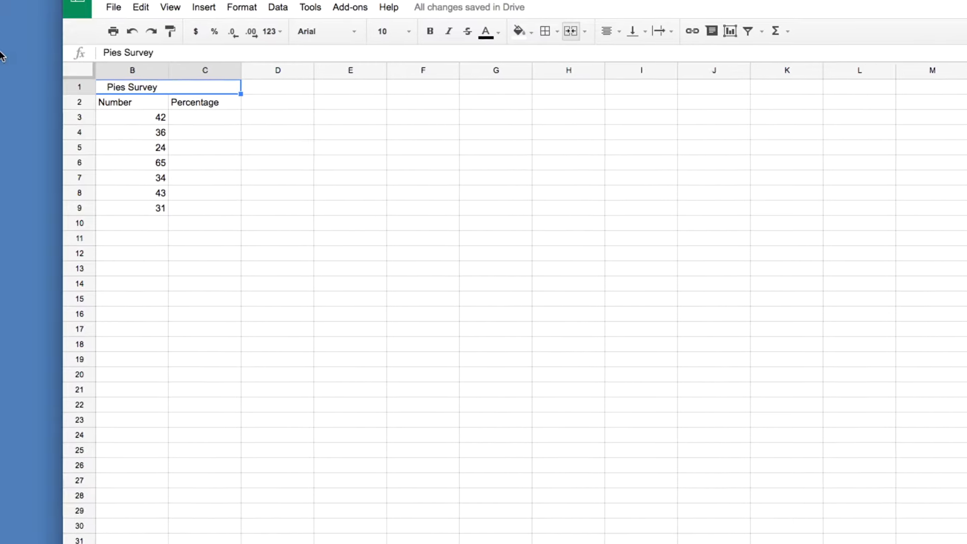
- Set the Pies Survey title in Cherry Cream Soda at font size 24
{"action": "left_click", "coordinate": [359, 96]}
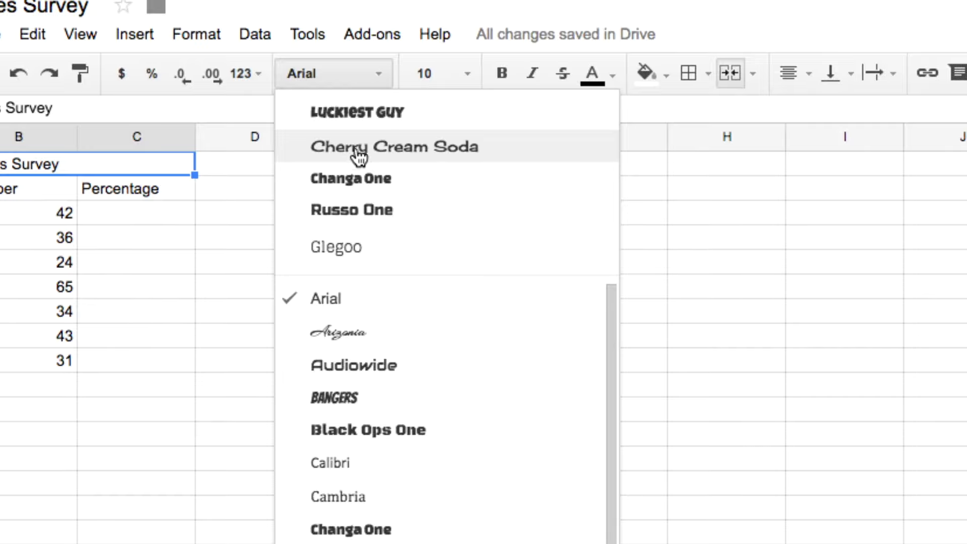
{"action": "left_click", "coordinate": [350, 154]}
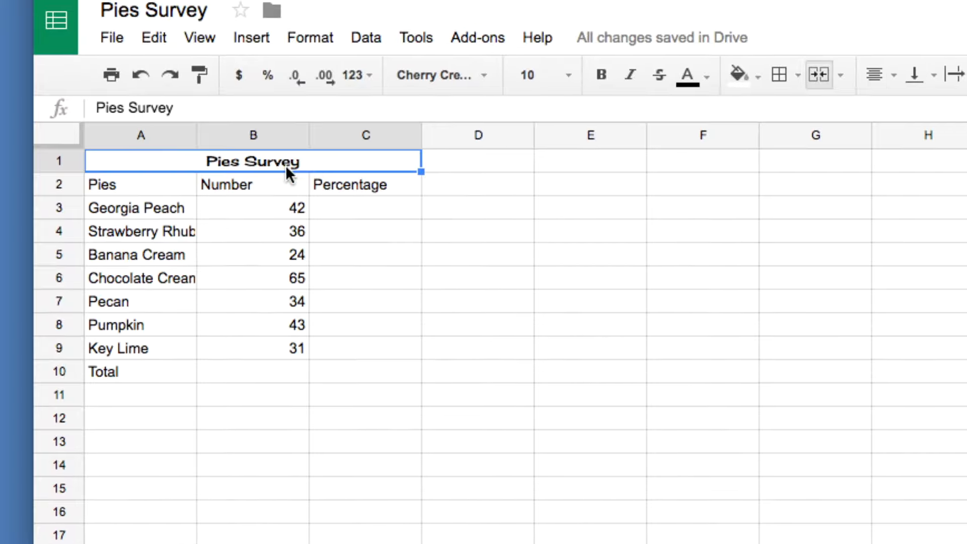
{"action": "left_click", "coordinate": [568, 76]}
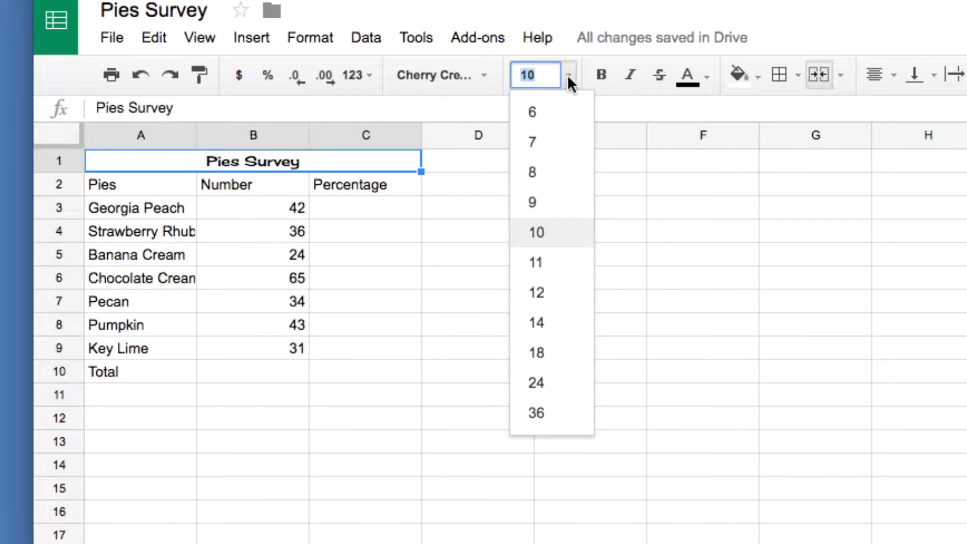
{"action": "left_click", "coordinate": [540, 384]}
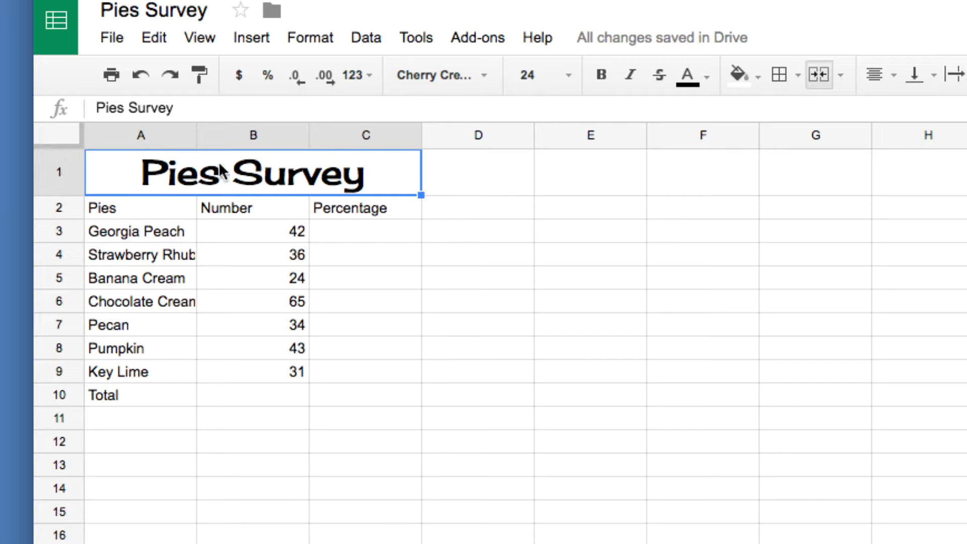
- Try a pale orange and a pure orange on the title text, settling on a softer light orange
{"action": "left_click", "coordinate": [682, 78]}
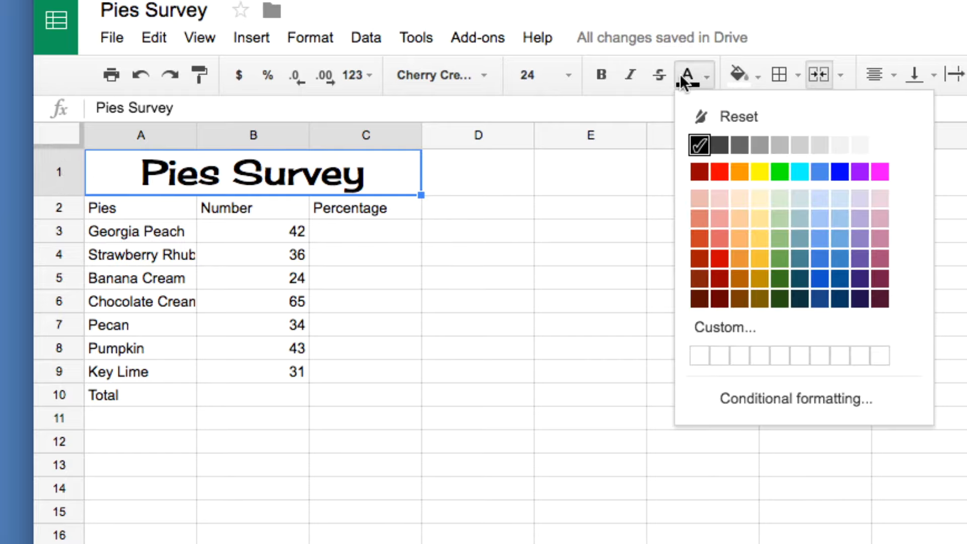
{"action": "left_click", "coordinate": [740, 219]}
{"action": "left_click", "coordinate": [707, 77]}
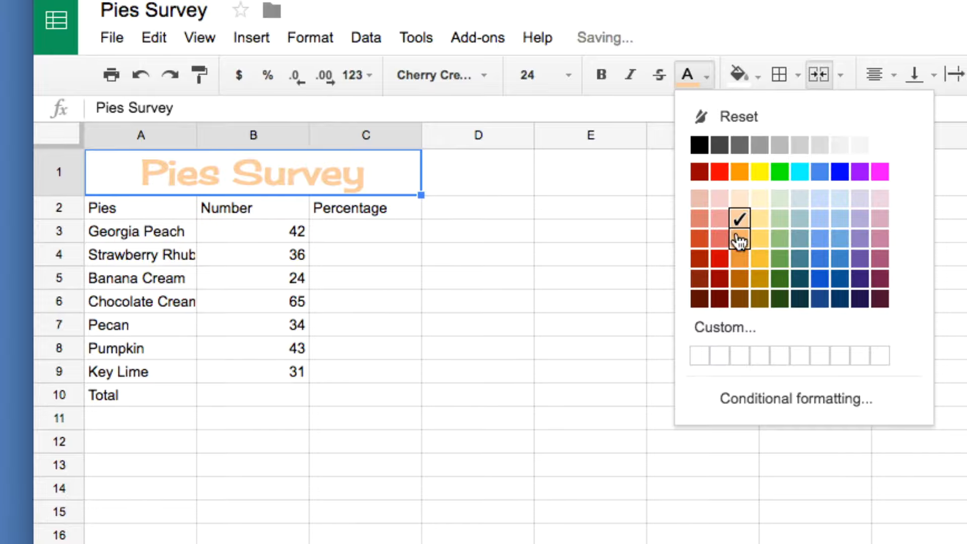
{"action": "left_click", "coordinate": [740, 171]}
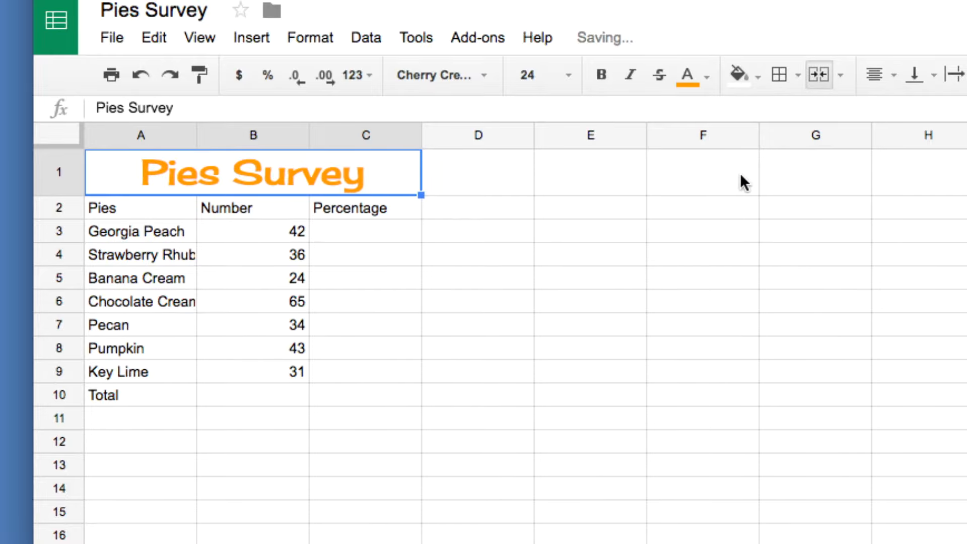
{"action": "left_click", "coordinate": [708, 82]}
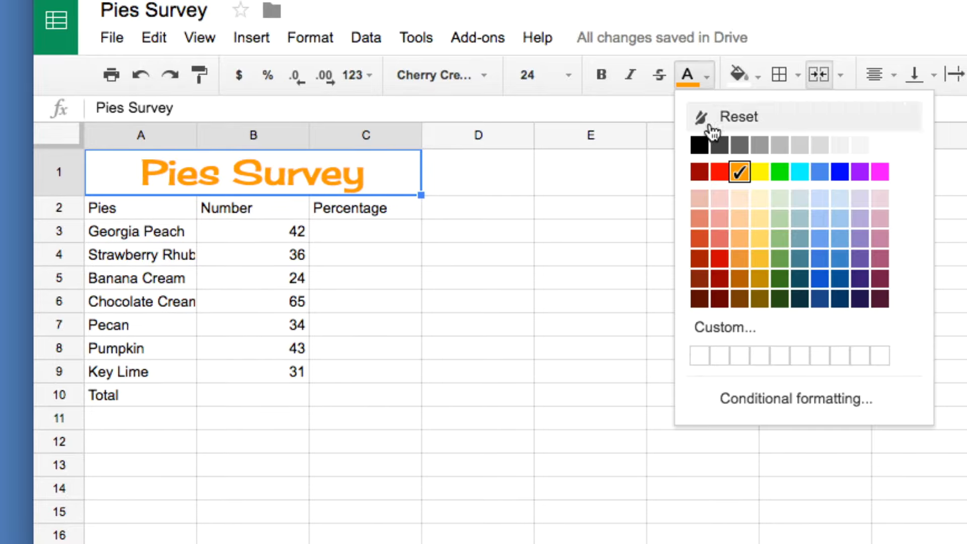
{"action": "left_click", "coordinate": [740, 245]}
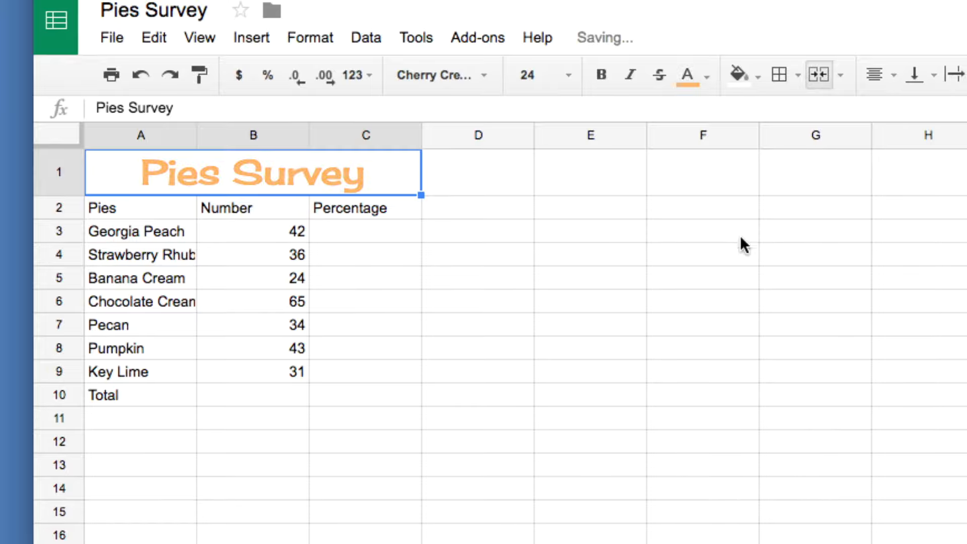
- Recolor the Pies Survey title, trying a darker muted orange and settling on the bright pure orange
{"action": "left_click", "coordinate": [706, 78]}
{"action": "left_click", "coordinate": [741, 260]}
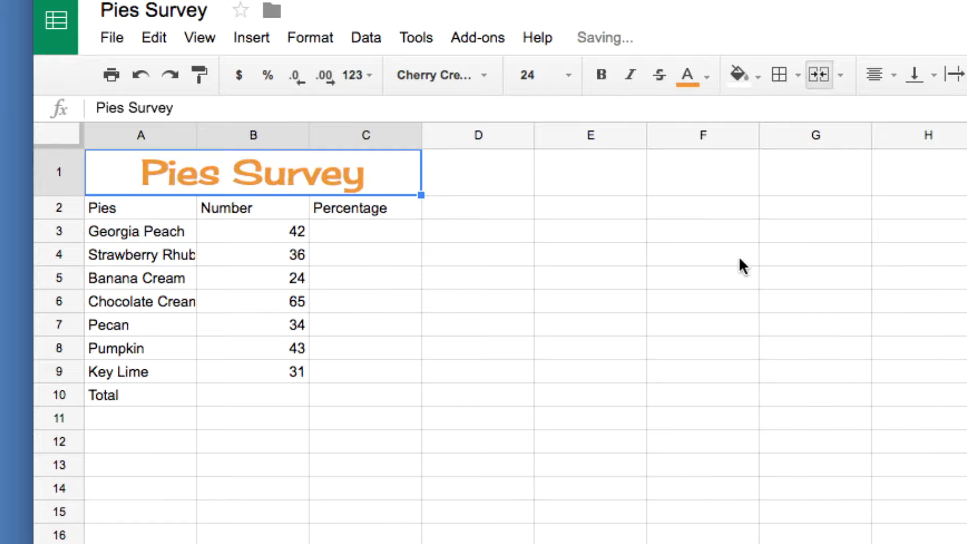
{"action": "left_click", "coordinate": [707, 77]}
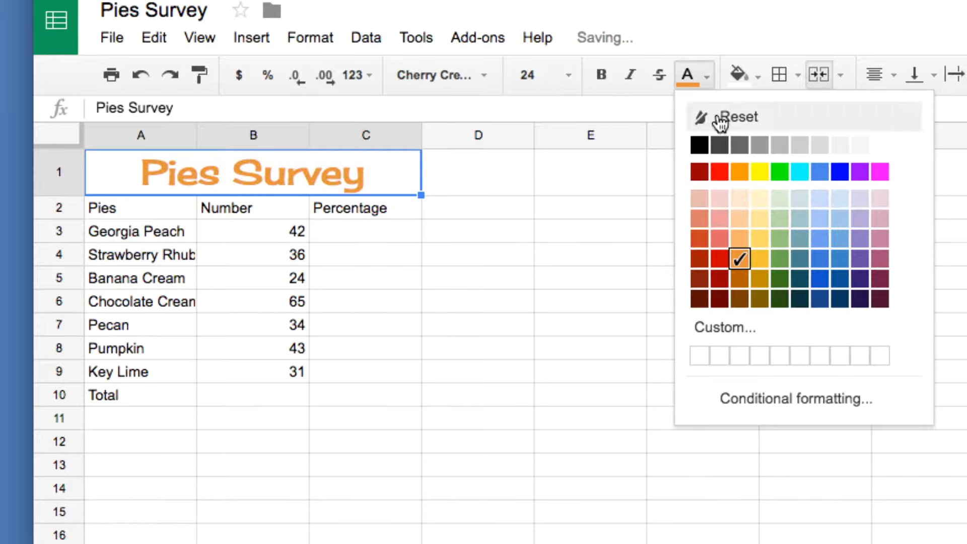
{"action": "left_click", "coordinate": [740, 172]}
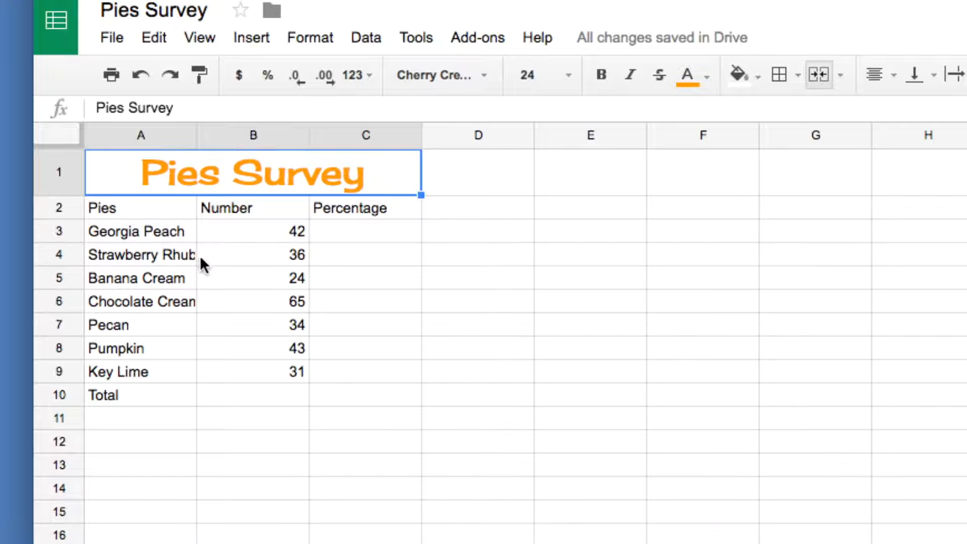
{"action": "left_click", "coordinate": [171, 252]}
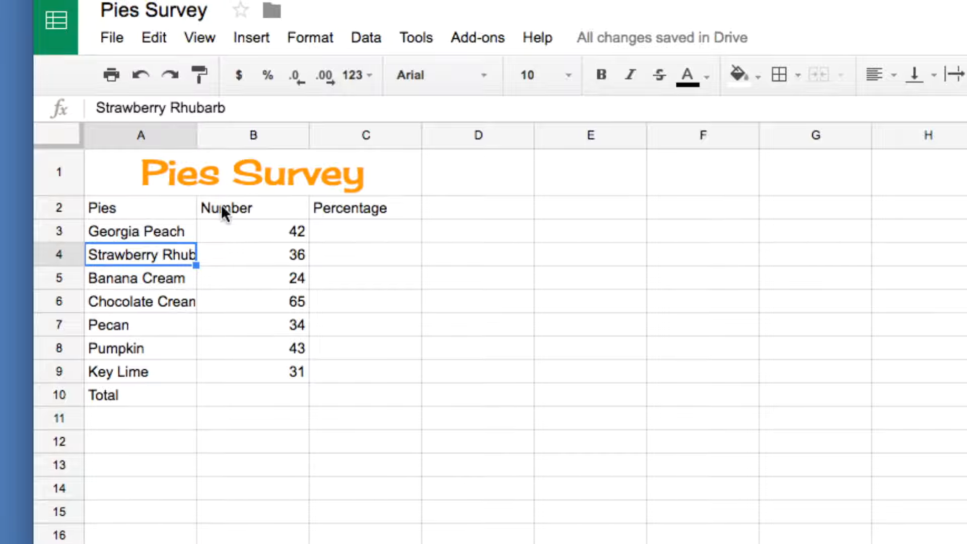
{"action": "left_click_drag", "start_coordinate": [135, 207], "coordinate": [162, 213]}
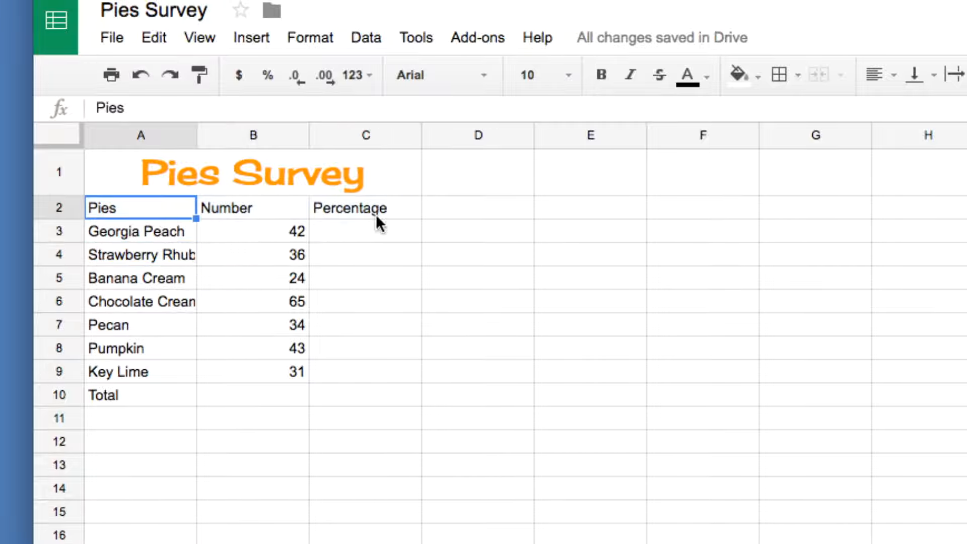
{"action": "key", "text": "Down"}
{"action": "key", "text": "Down"}
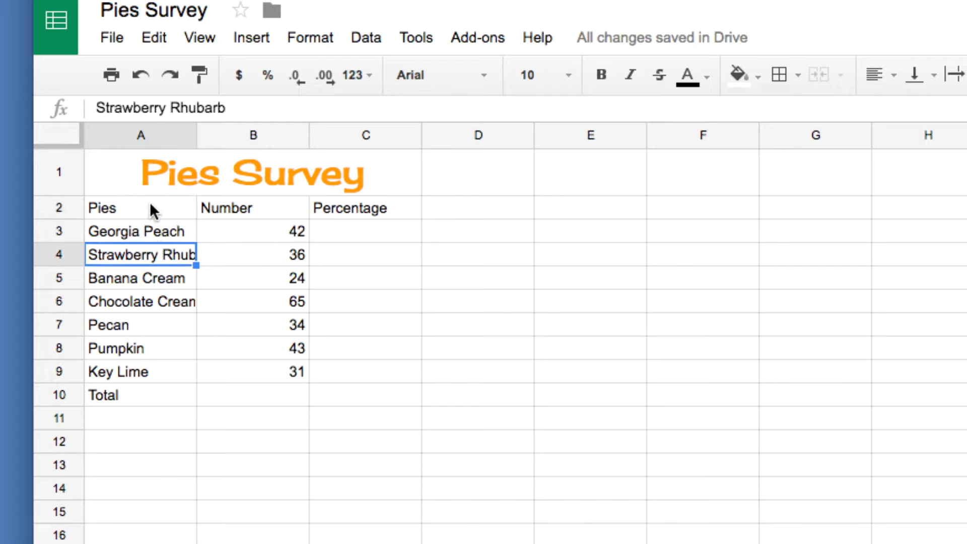
- Set the header cells A2:C2 in Cherry Cream Soda at font size 14 and center them horizontally
{"action": "left_click_drag", "start_coordinate": [153, 207], "coordinate": [355, 206]}
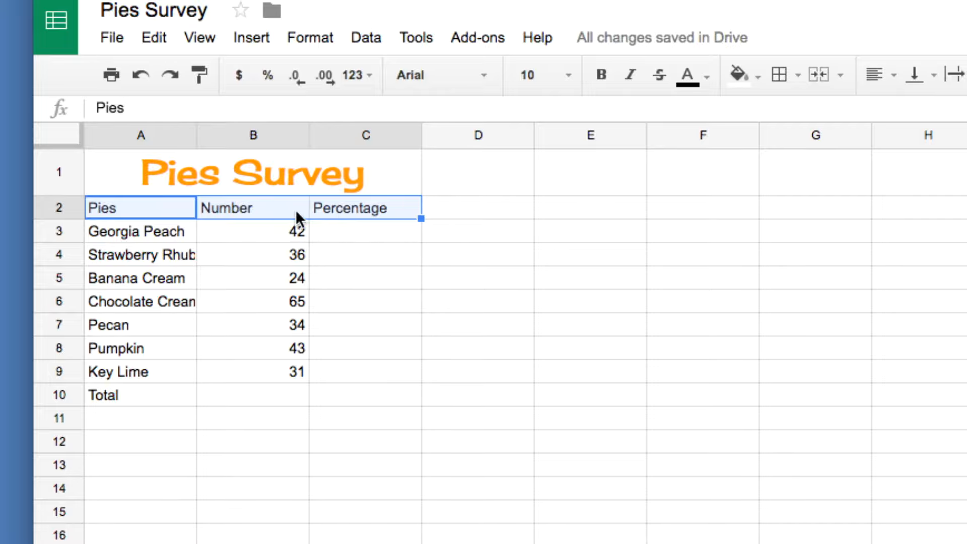
{"action": "left_click", "coordinate": [485, 75]}
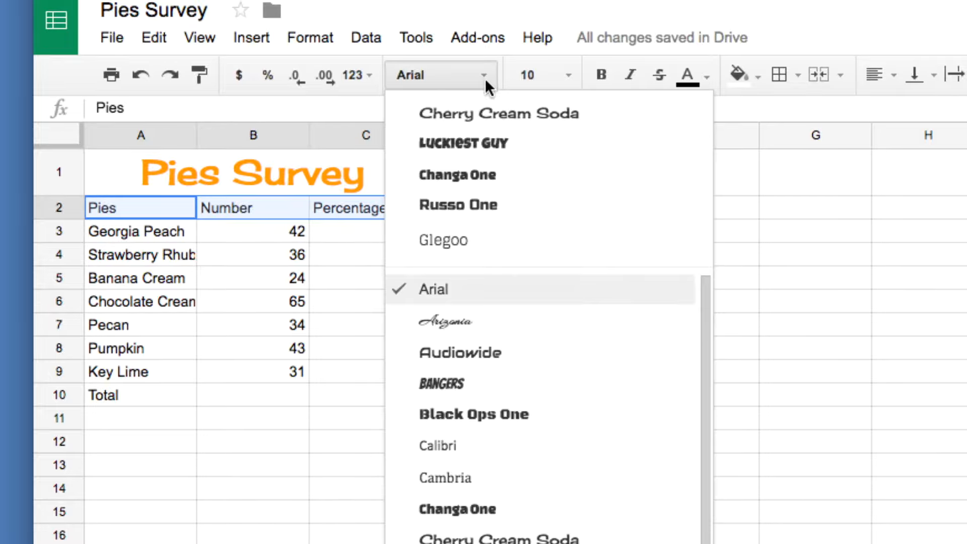
{"action": "left_click", "coordinate": [492, 120]}
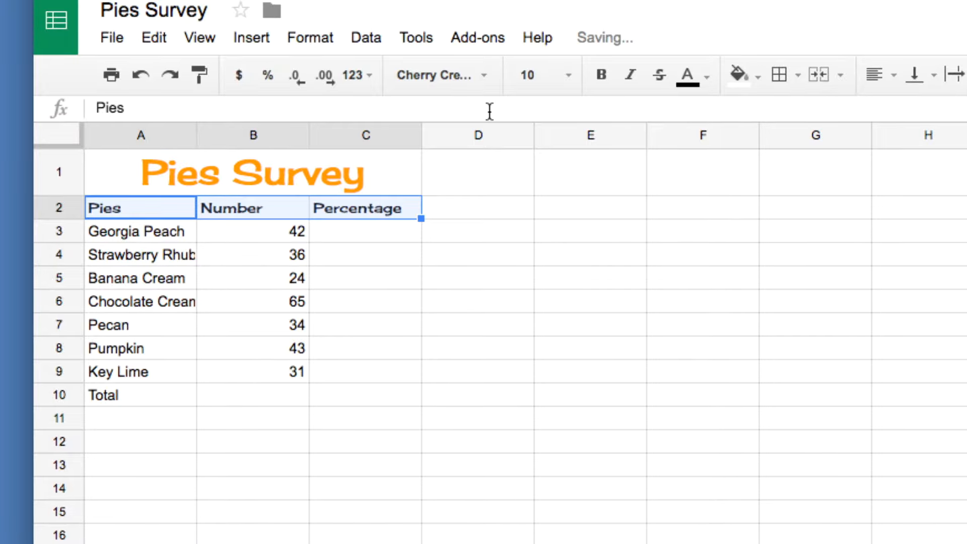
{"action": "left_click", "coordinate": [568, 77]}
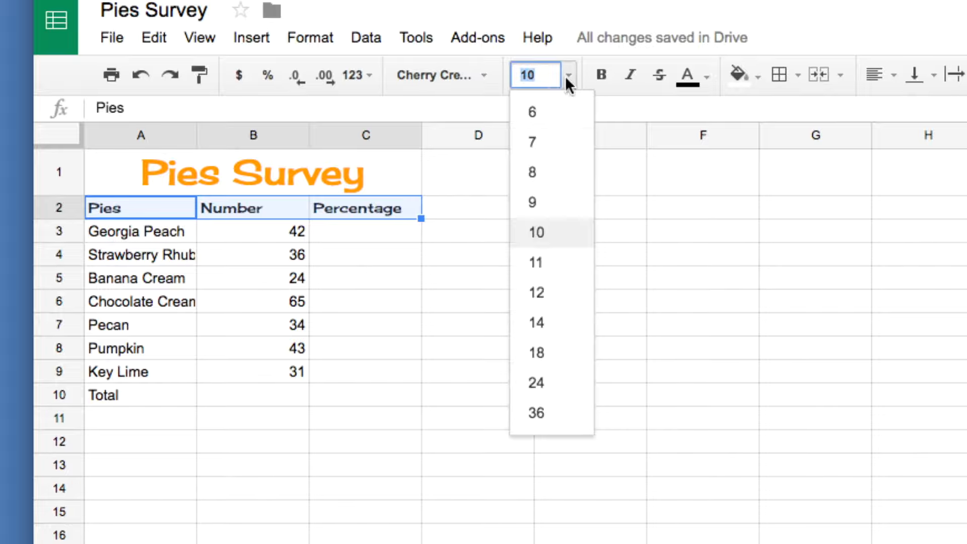
{"action": "left_click", "coordinate": [548, 324]}
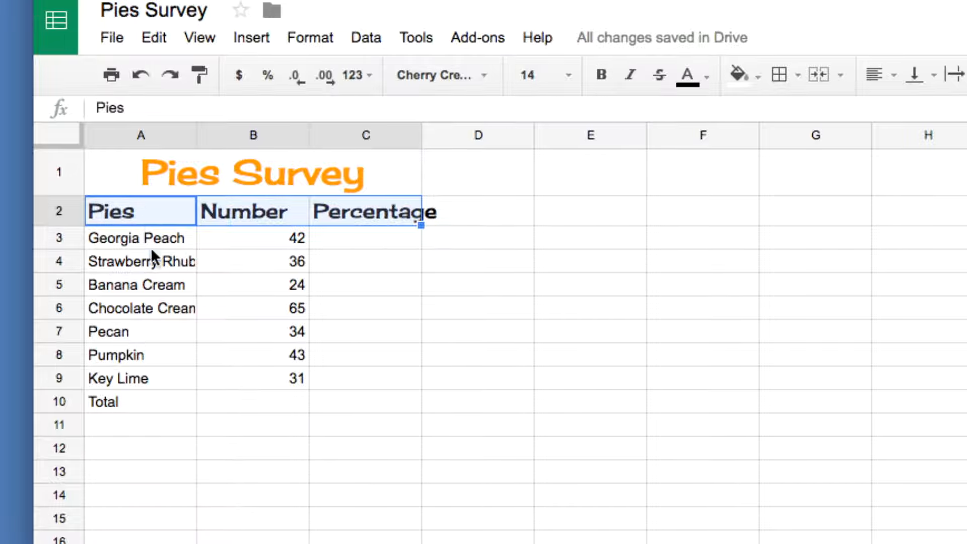
{"action": "left_click", "coordinate": [883, 77]}
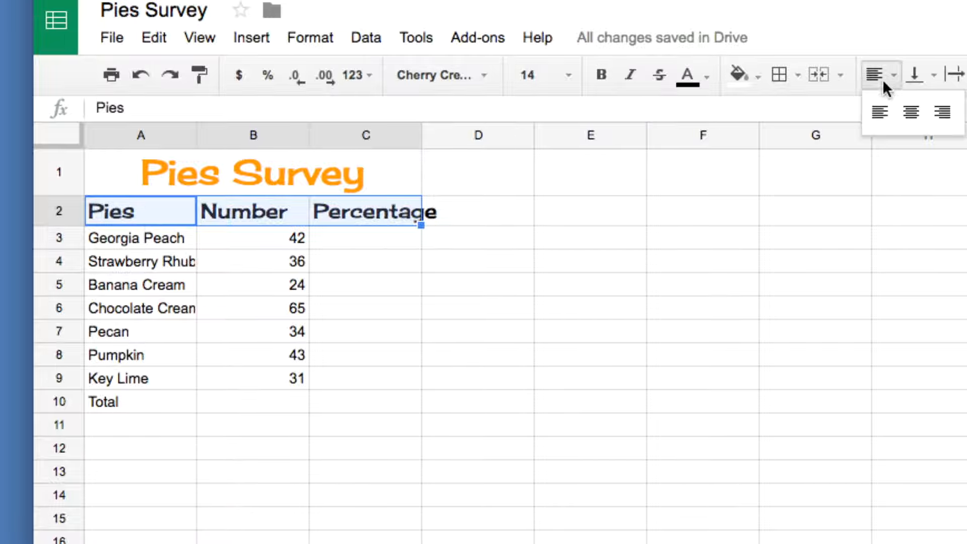
{"action": "left_click", "coordinate": [912, 113]}
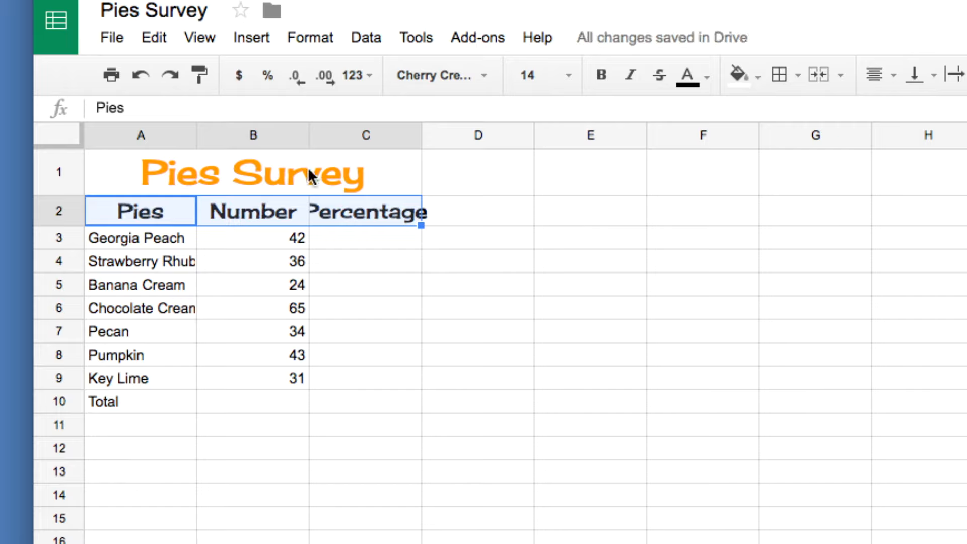
{"action": "left_click", "coordinate": [379, 274]}
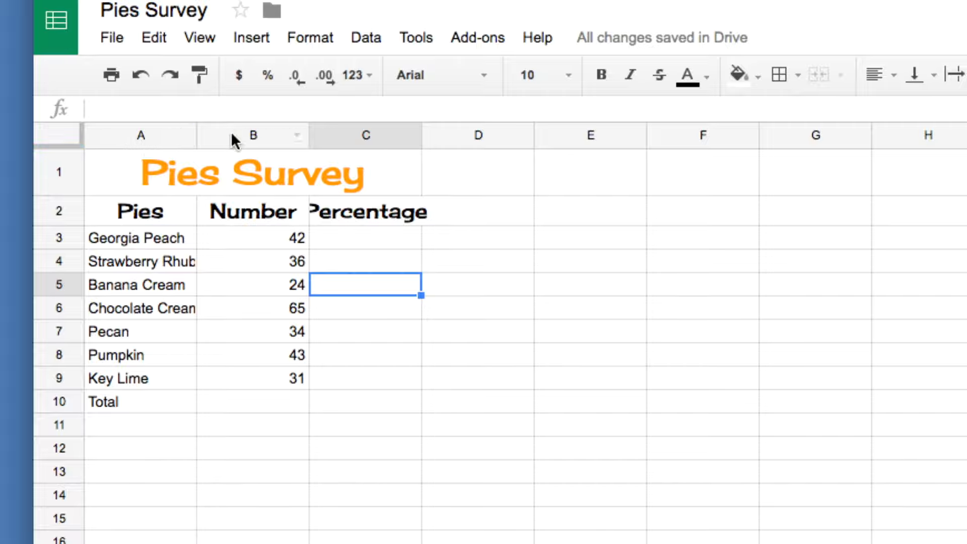
- Try widening column A alone and undo the change
{"action": "left_click_drag", "start_coordinate": [195, 134], "coordinate": [228, 136]}
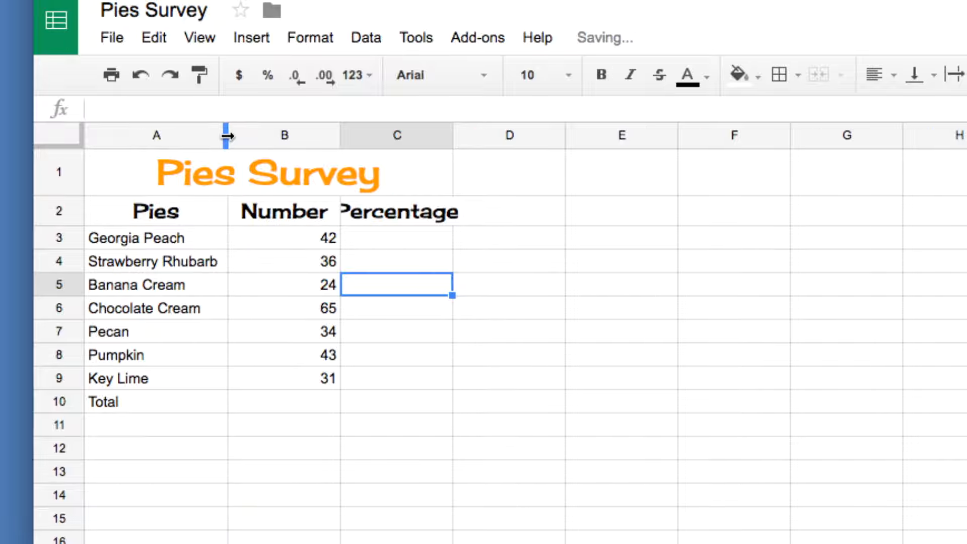
{"action": "key", "text": "ctrl+z"}
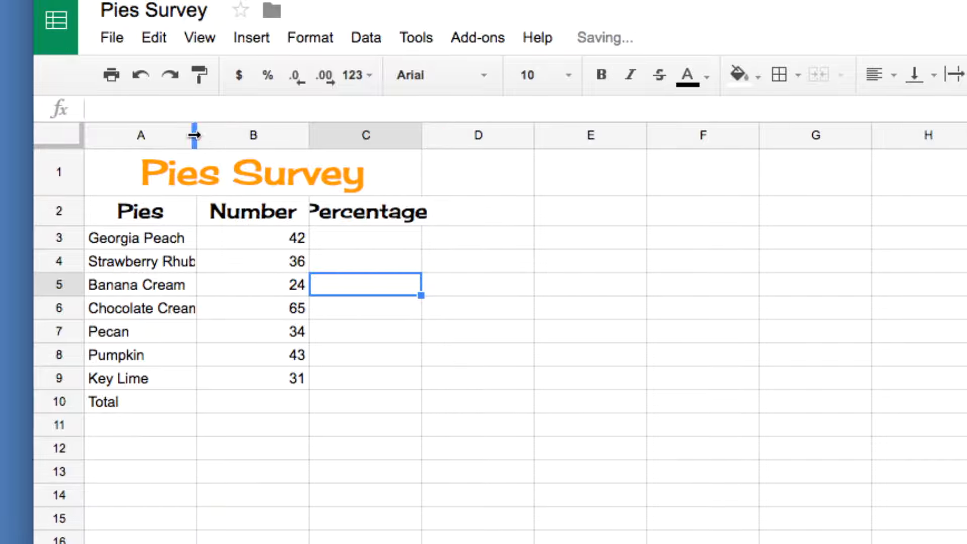
{"action": "left_click", "coordinate": [140, 133]}
{"action": "left_click_drag", "start_coordinate": [140, 133], "coordinate": [367, 134]}
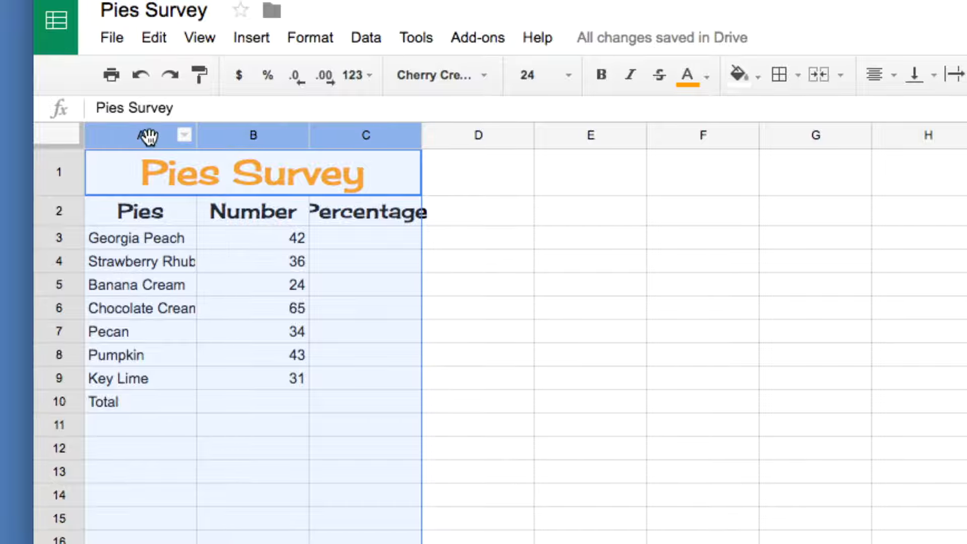
{"action": "left_click", "coordinate": [517, 261]}
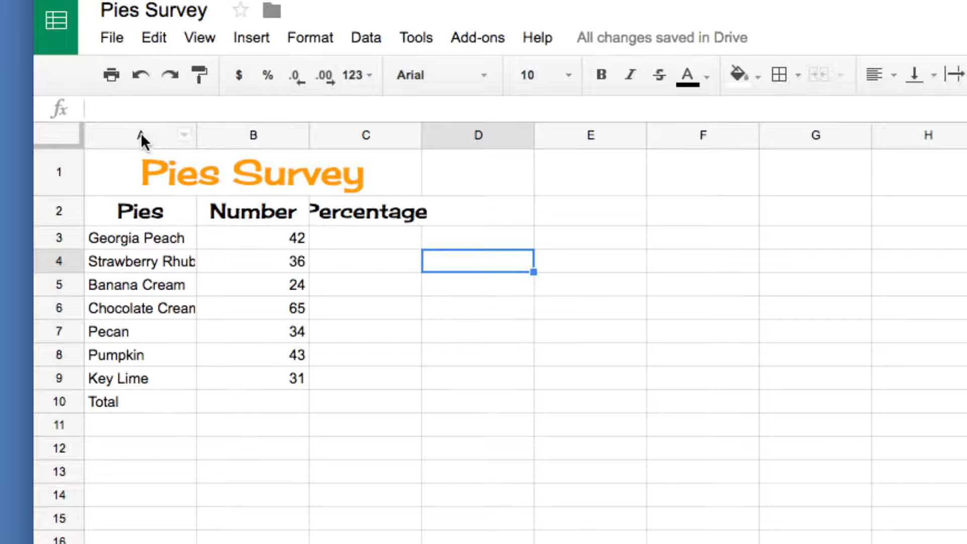
- Widen columns A through C together to an equal width that fits the pie names and the Percentage heading
{"action": "left_click_drag", "start_coordinate": [140, 135], "coordinate": [363, 132]}
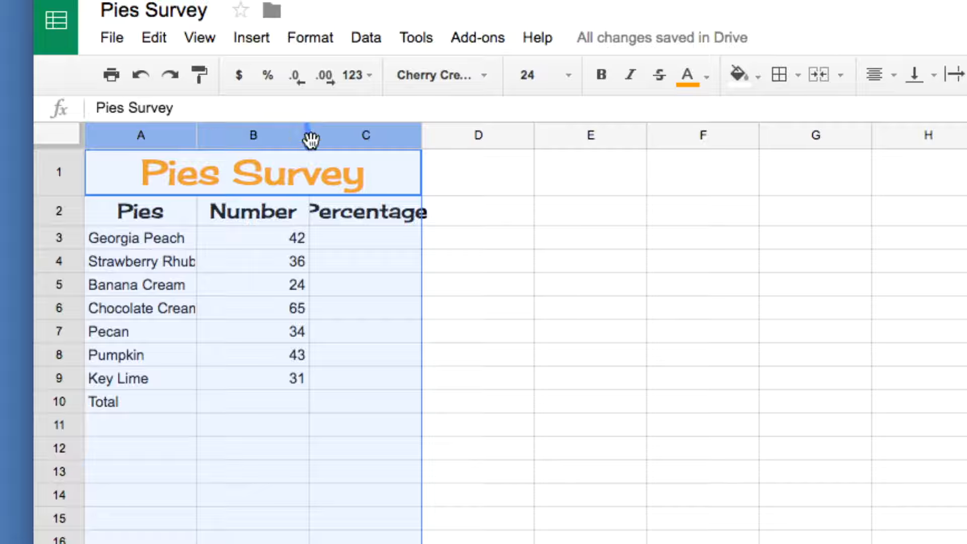
{"action": "left_click_drag", "start_coordinate": [309, 137], "coordinate": [349, 135]}
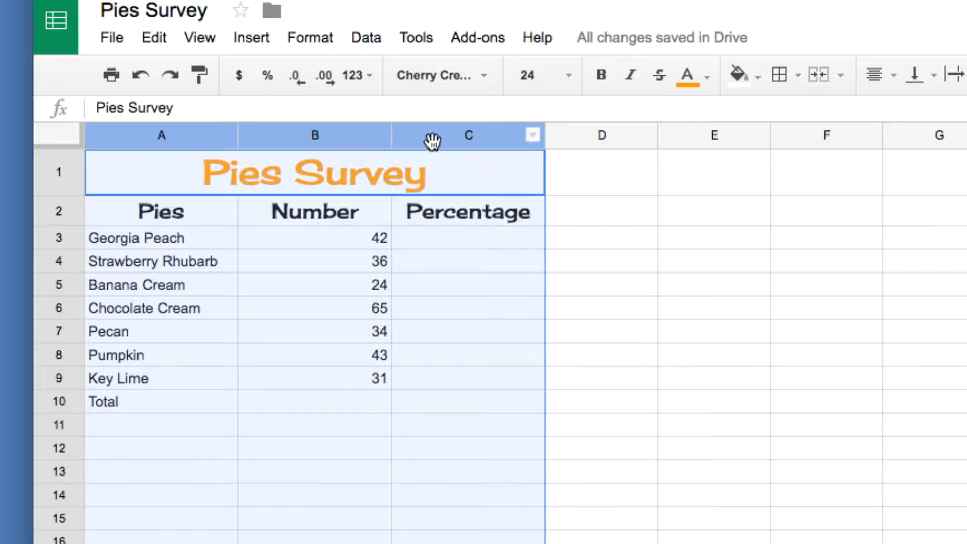
{"action": "left_click_drag", "start_coordinate": [393, 135], "coordinate": [407, 144]}
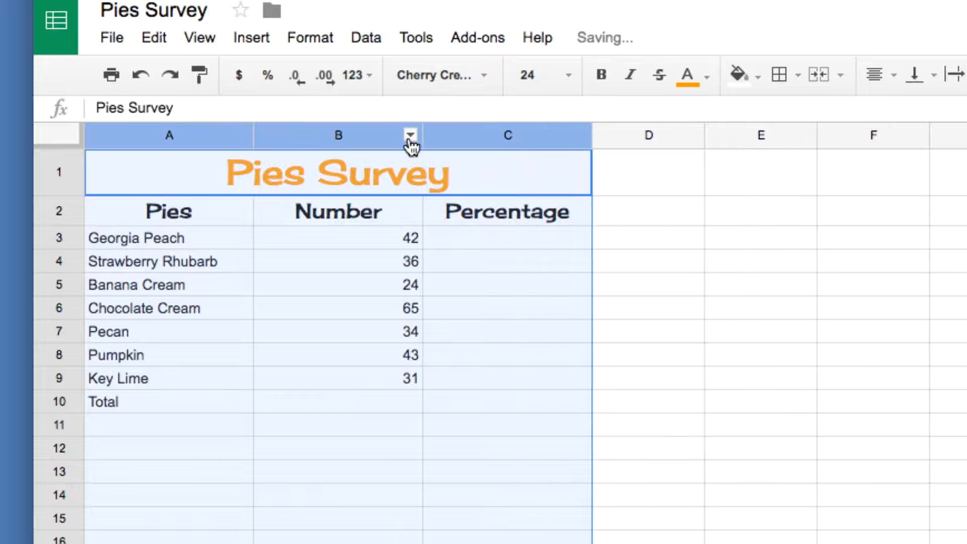
{"action": "left_click", "coordinate": [282, 261]}
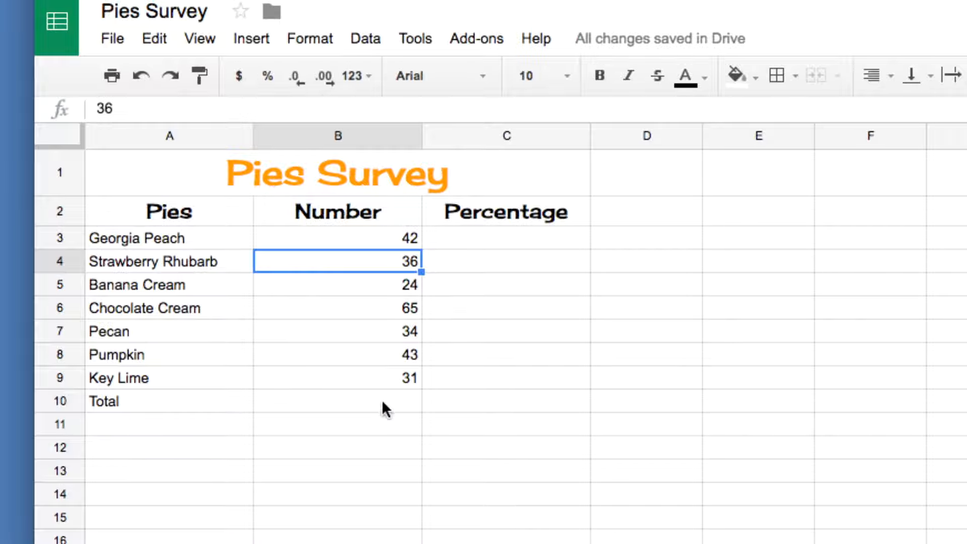
- Apply alternating colors with a header to A2:C10, trying the green style and settling on the yellow one
{"action": "left_click", "coordinate": [121, 205]}
{"action": "left_click_drag", "start_coordinate": [121, 204], "coordinate": [495, 394]}
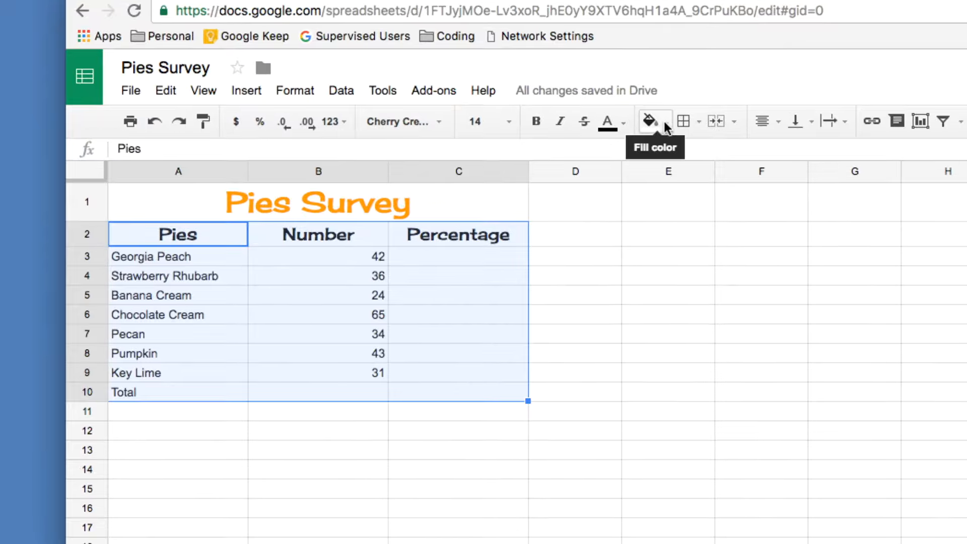
{"action": "left_click", "coordinate": [665, 121]}
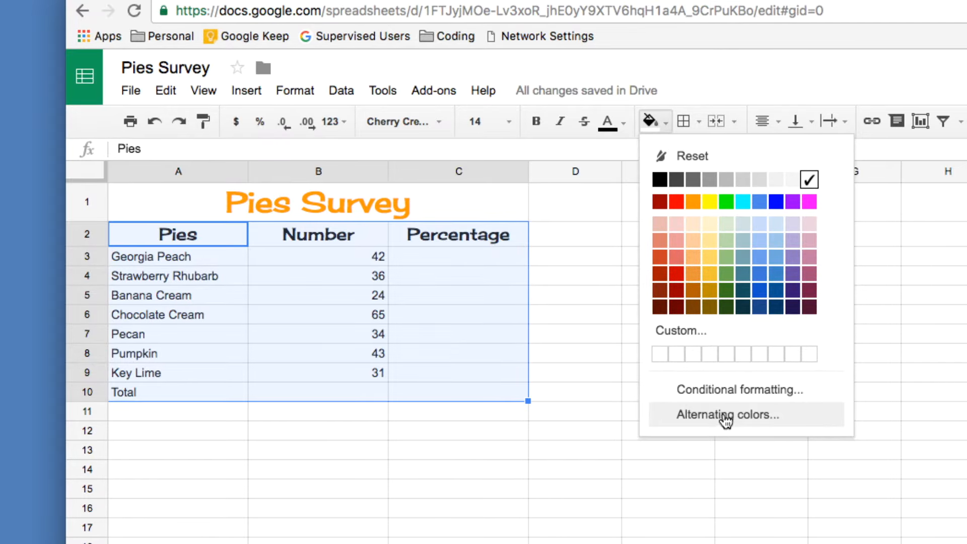
{"action": "left_click", "coordinate": [716, 418]}
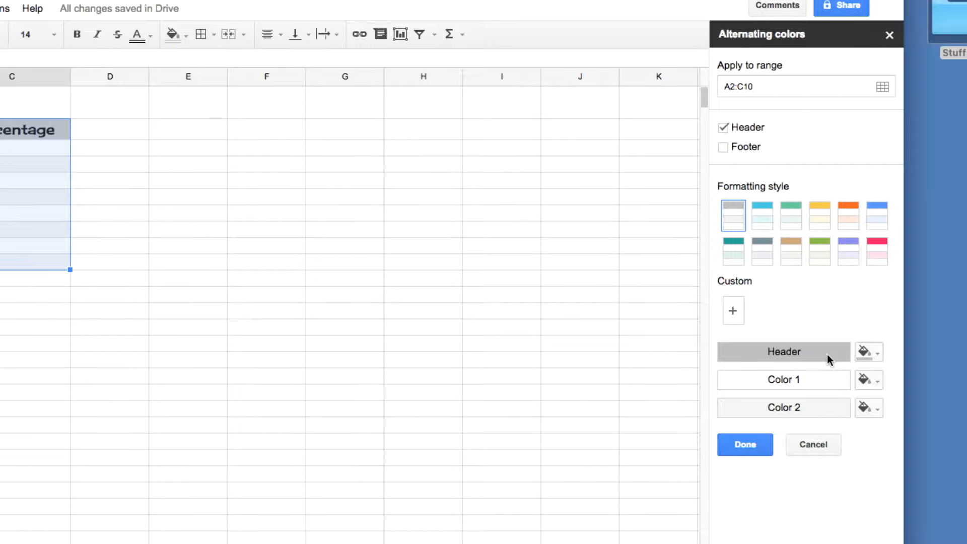
{"action": "left_click", "coordinate": [776, 224]}
{"action": "left_click", "coordinate": [791, 222]}
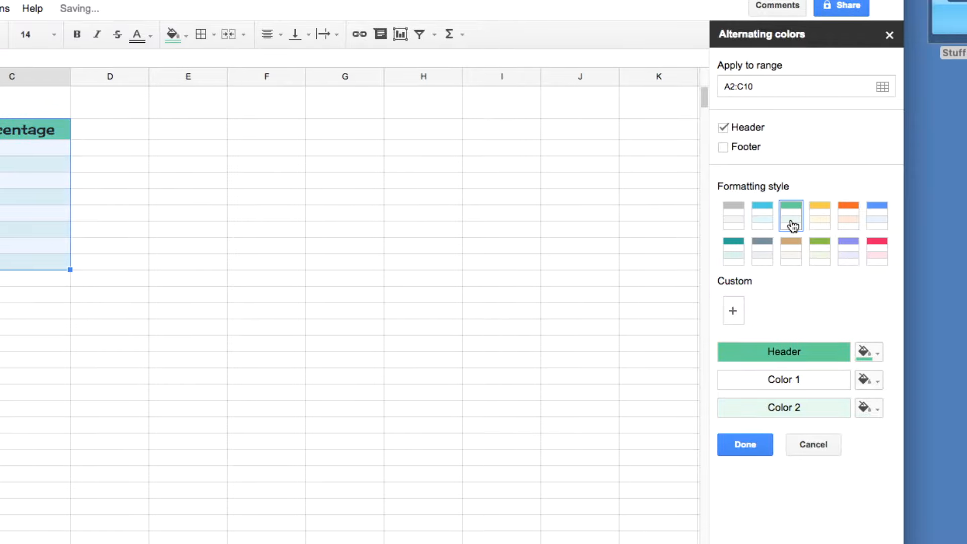
{"action": "left_click", "coordinate": [826, 218]}
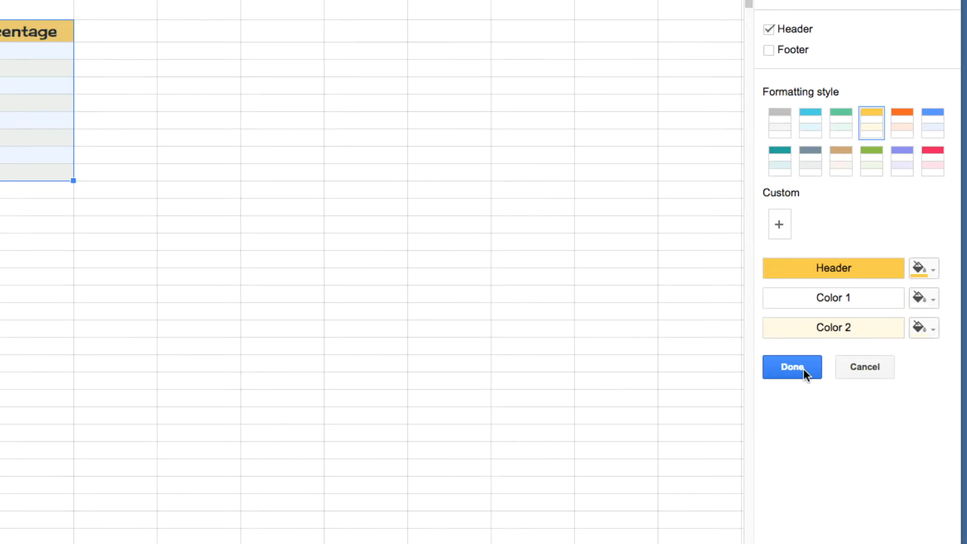
{"action": "left_click", "coordinate": [803, 367]}
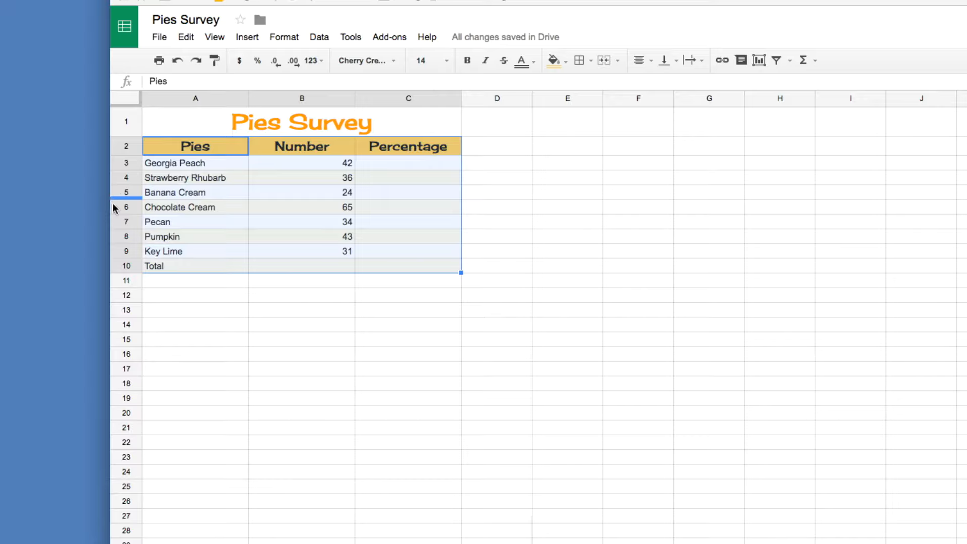
{"action": "left_click", "coordinate": [195, 305]}
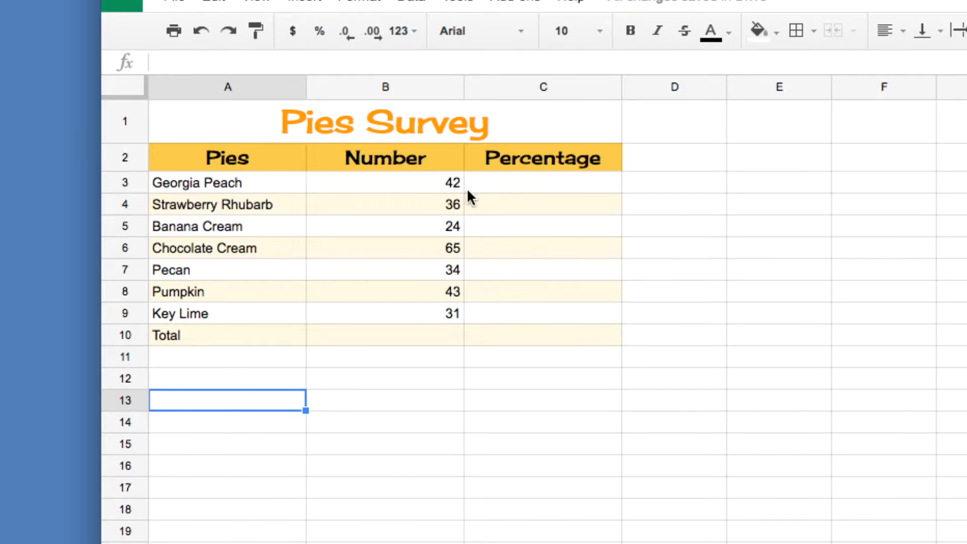
- Center the contents of the Number and Percentage cells B3:C10 horizontally
{"action": "left_click", "coordinate": [379, 183]}
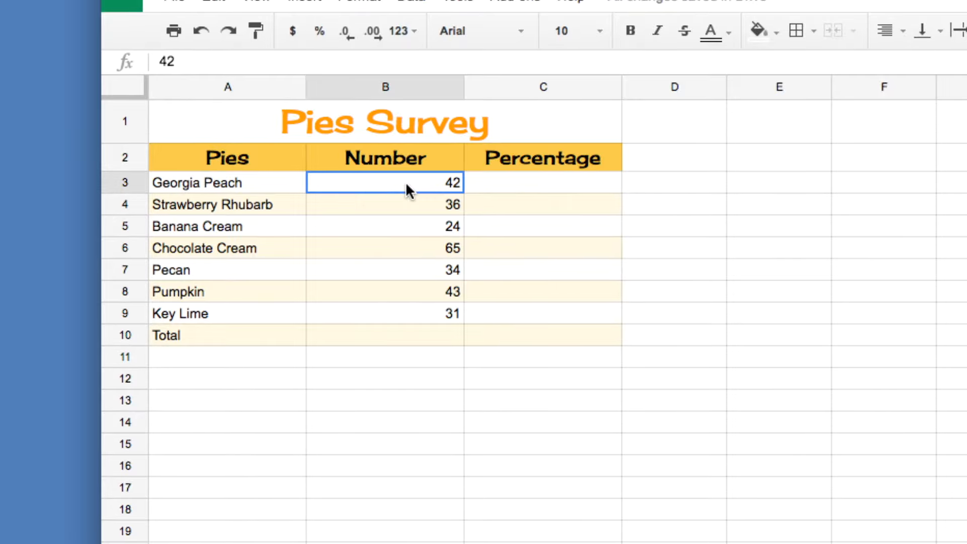
{"action": "mouse_move", "coordinate": [425, 181]}
{"action": "left_mouse_down"}
{"action": "mouse_move", "coordinate": [488, 179]}
{"action": "mouse_move", "coordinate": [512, 330]}
{"action": "left_mouse_up"}
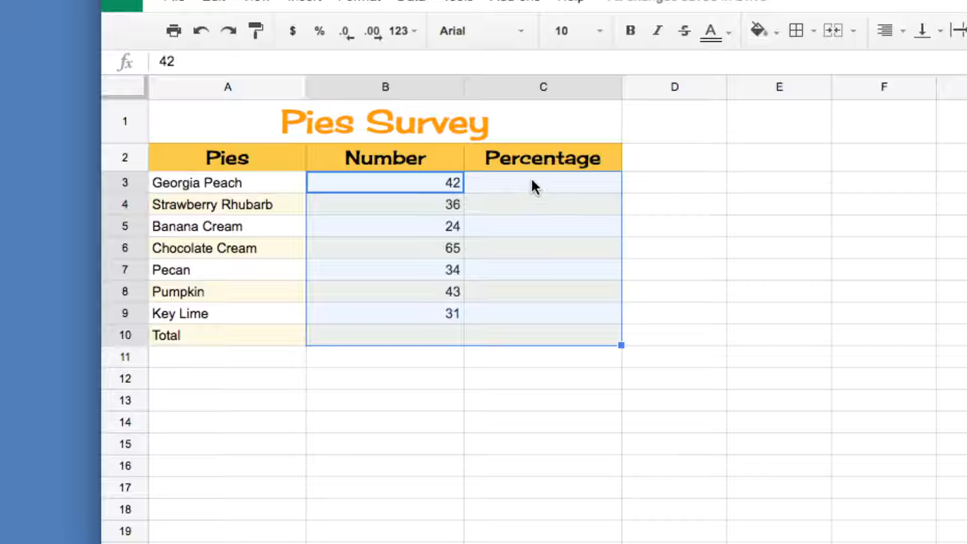
{"action": "left_click", "coordinate": [886, 32]}
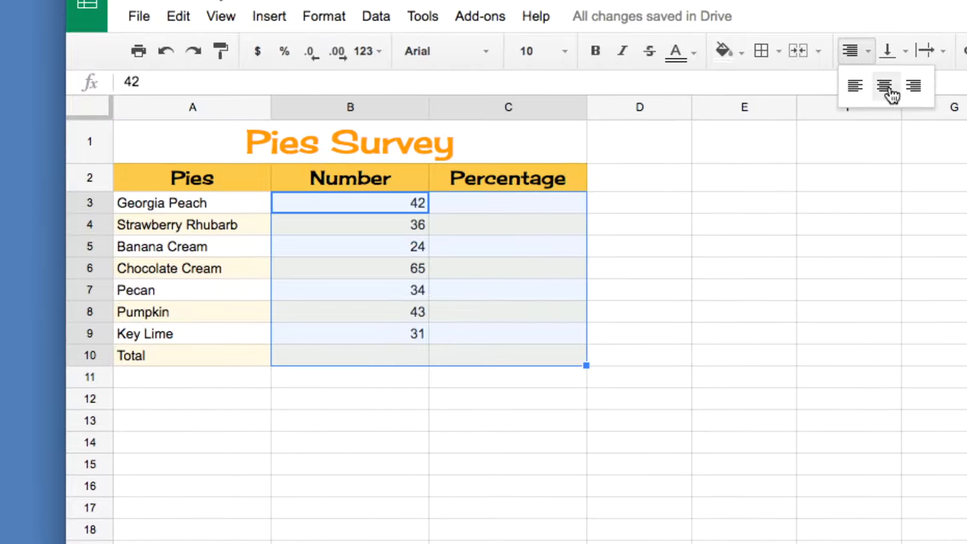
{"action": "left_click", "coordinate": [920, 65]}
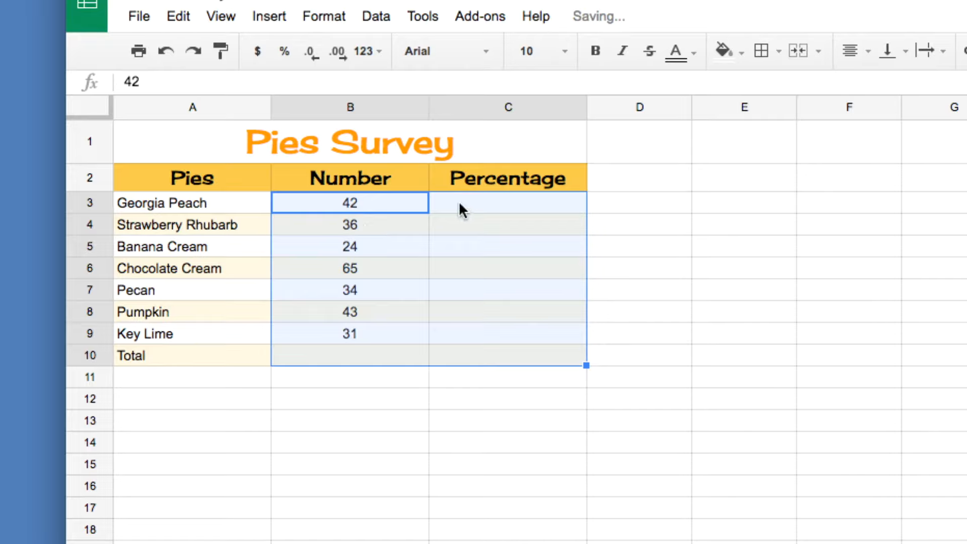
- Total the pie counts in B10 with a SUM of B3:B9
{"action": "left_click", "coordinate": [357, 348]}
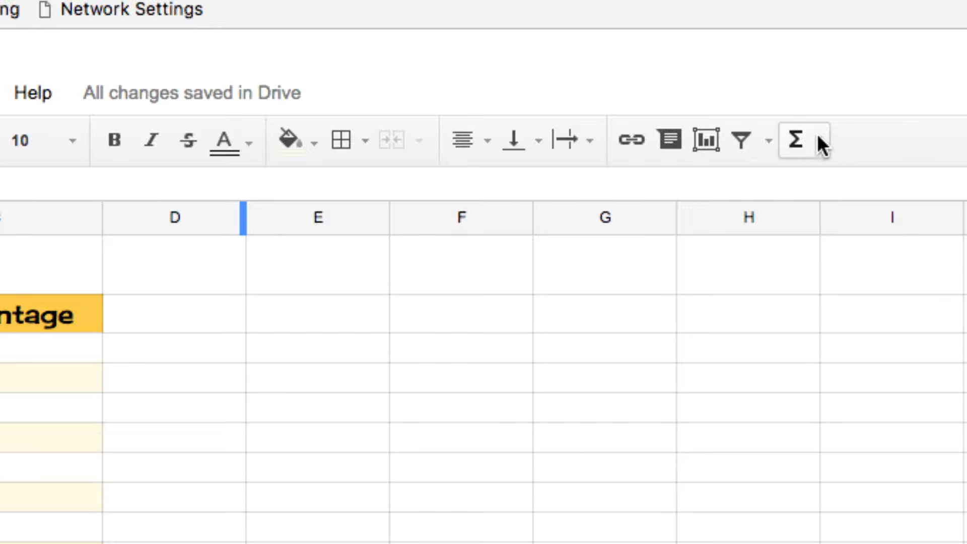
{"action": "left_click", "coordinate": [817, 141]}
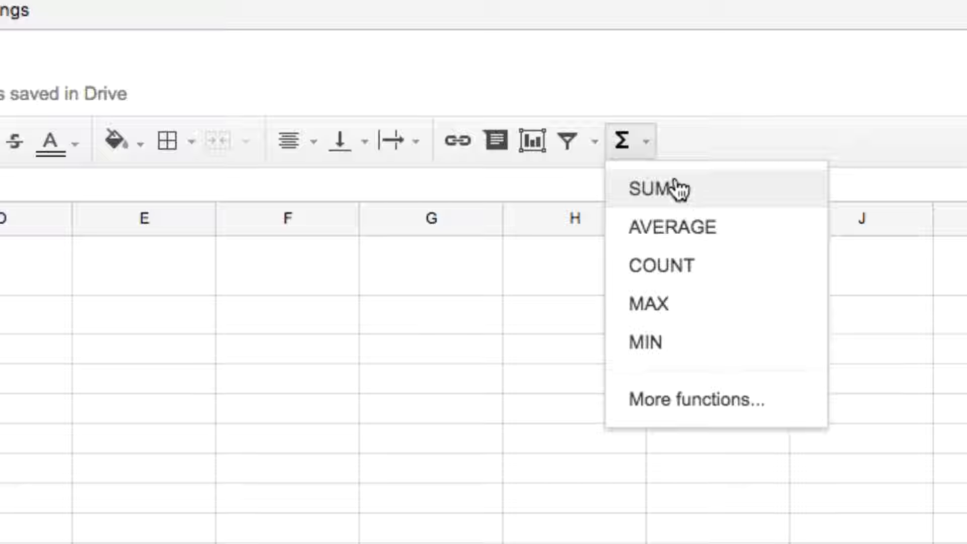
{"action": "left_click", "coordinate": [652, 189]}
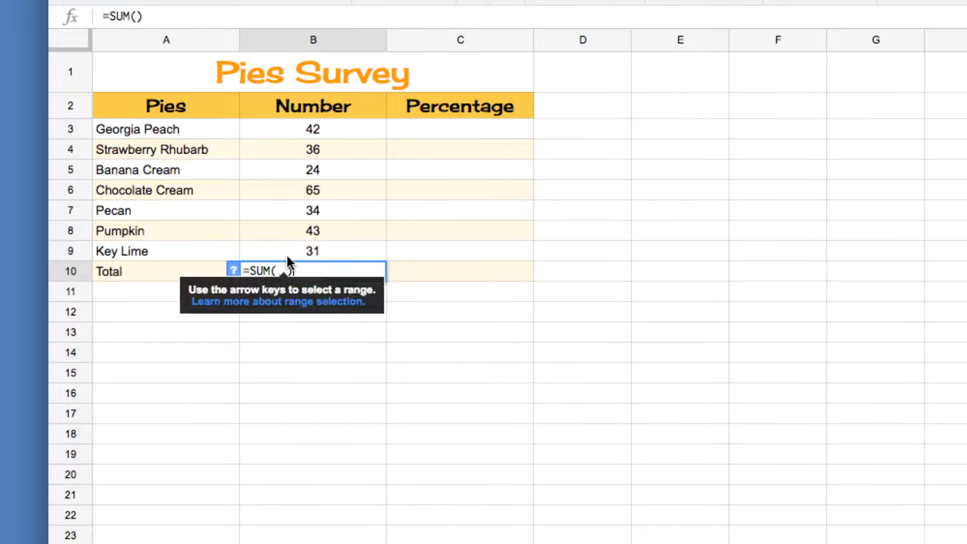
{"action": "left_click", "coordinate": [331, 130]}
{"action": "left_click_drag", "start_coordinate": [331, 131], "coordinate": [323, 244]}
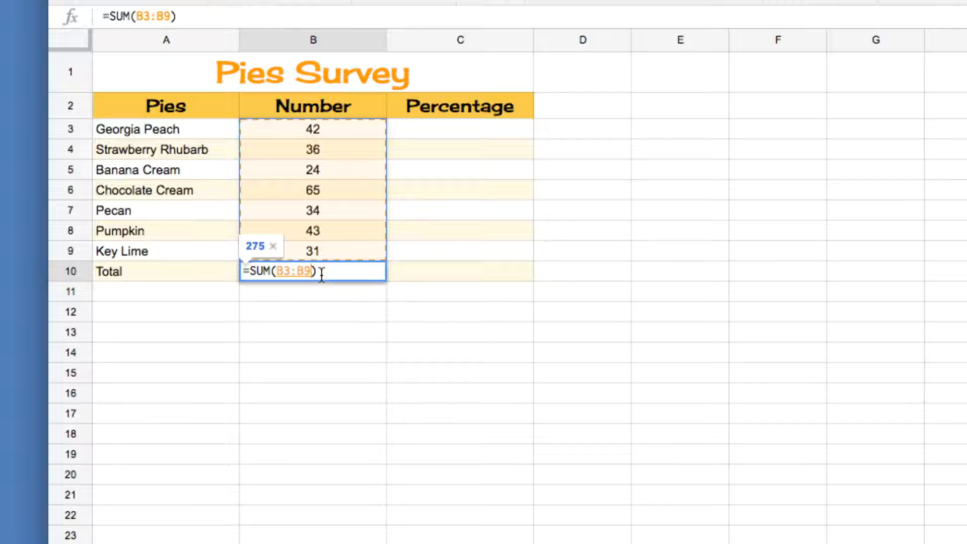
{"action": "key", "text": "Return"}
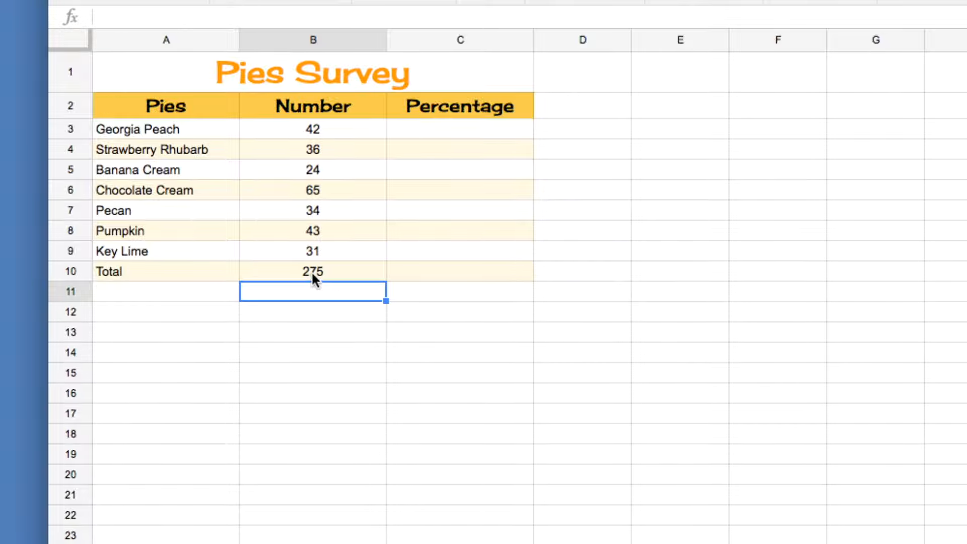
{"action": "left_click", "coordinate": [311, 272]}
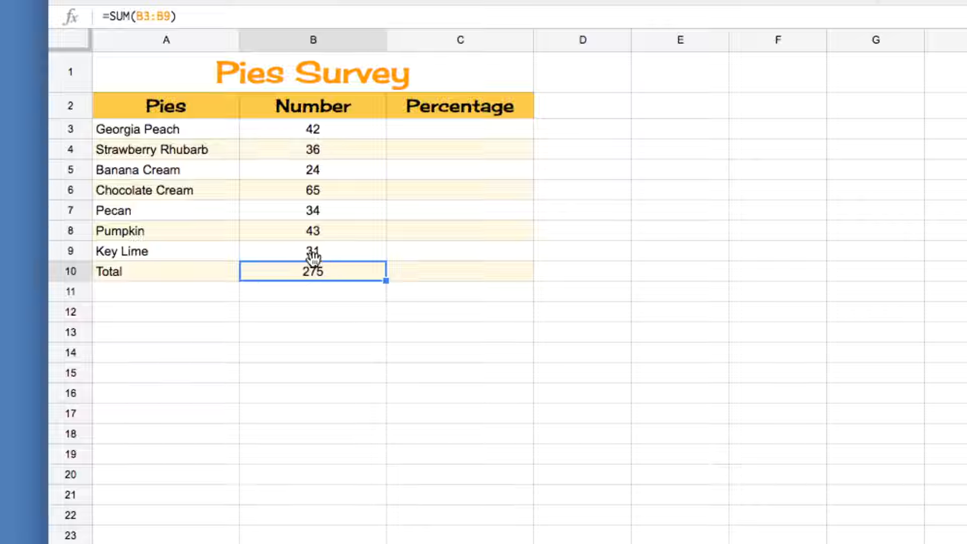
- Try changing the Georgia Peach number to 50 to test the total, and undo the change
{"action": "left_click", "coordinate": [325, 132]}
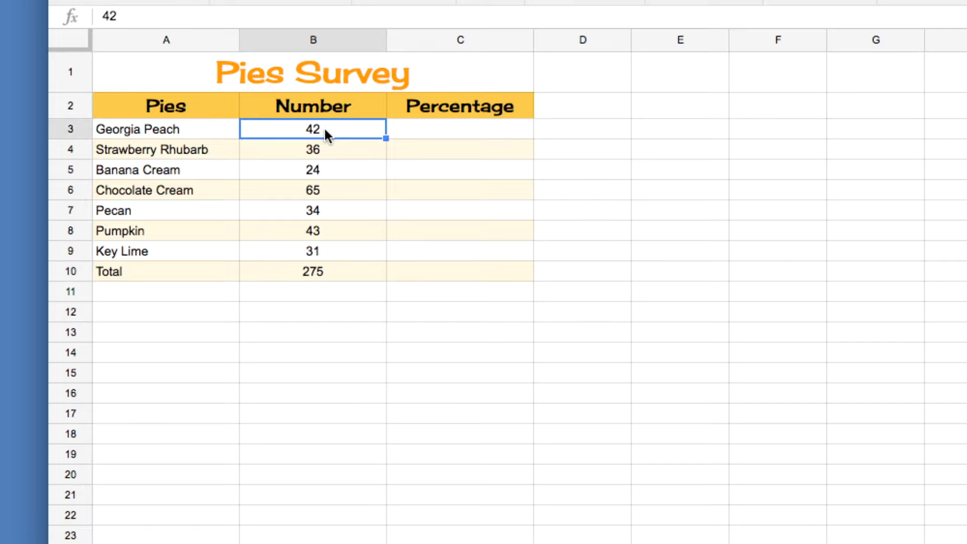
{"action": "type", "text": "5"}
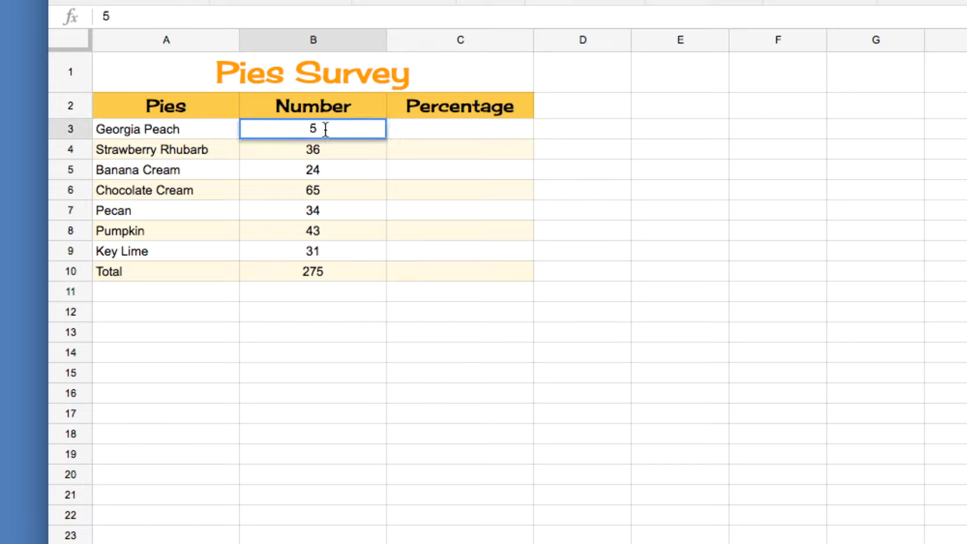
{"action": "type", "text": "0"}
{"action": "key", "text": "Return"}
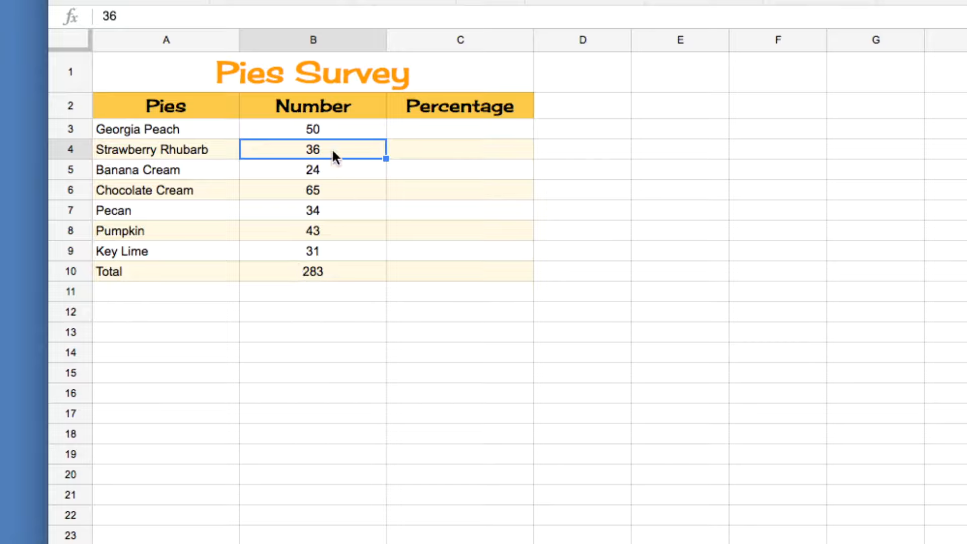
{"action": "key", "text": "ctrl+z"}
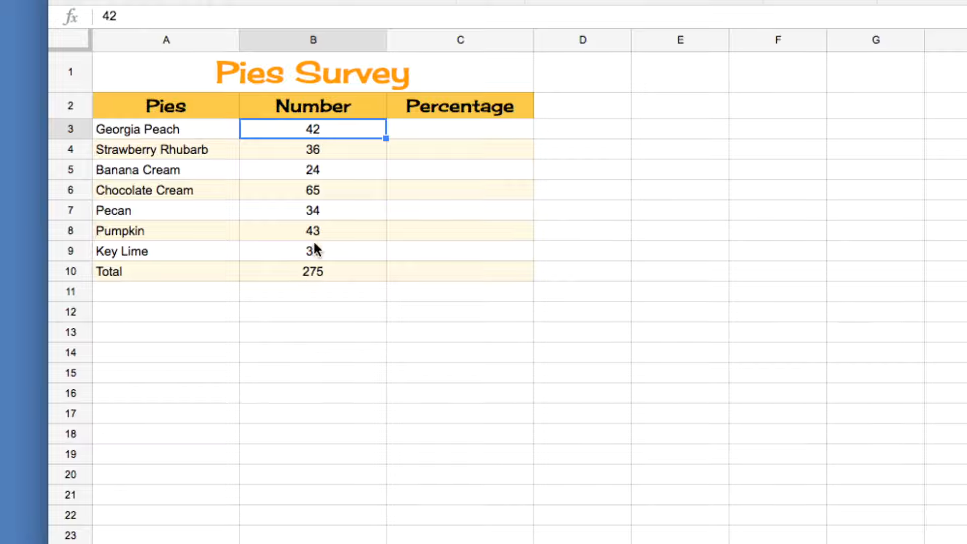
- Enter the formula =B3/B10 in C3 to divide the Georgia Peach number by the total
{"action": "left_click", "coordinate": [442, 132]}
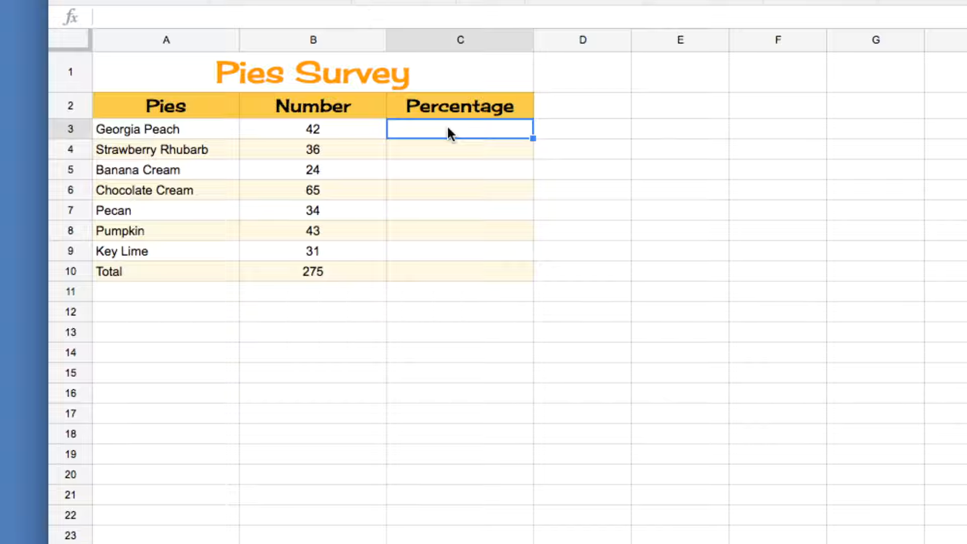
{"action": "type", "text": "="}
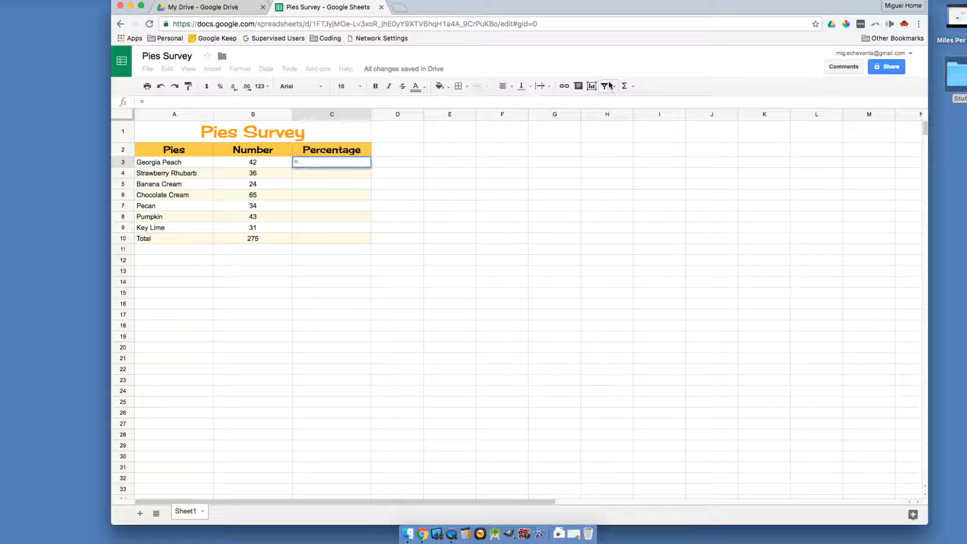
{"action": "left_click", "coordinate": [625, 86]}
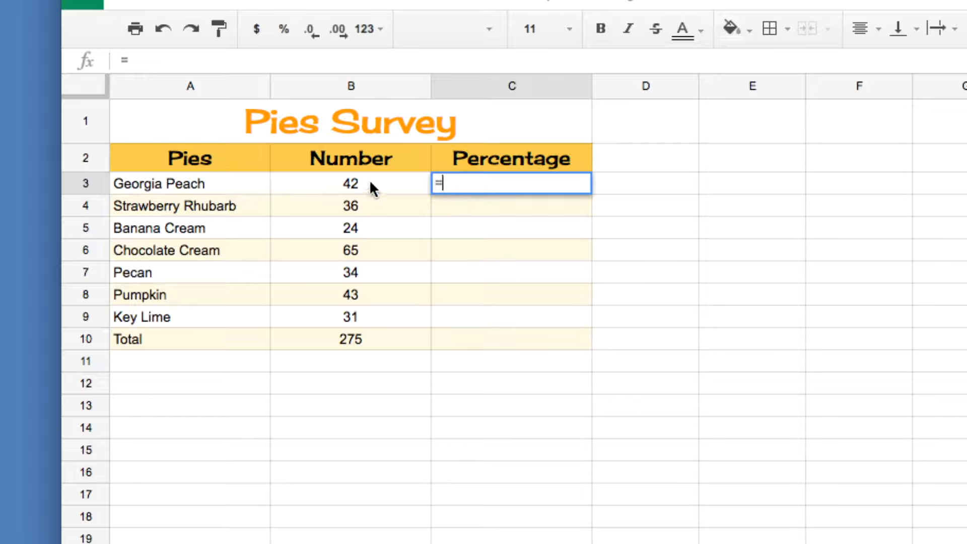
{"action": "type", "text": "B3"}
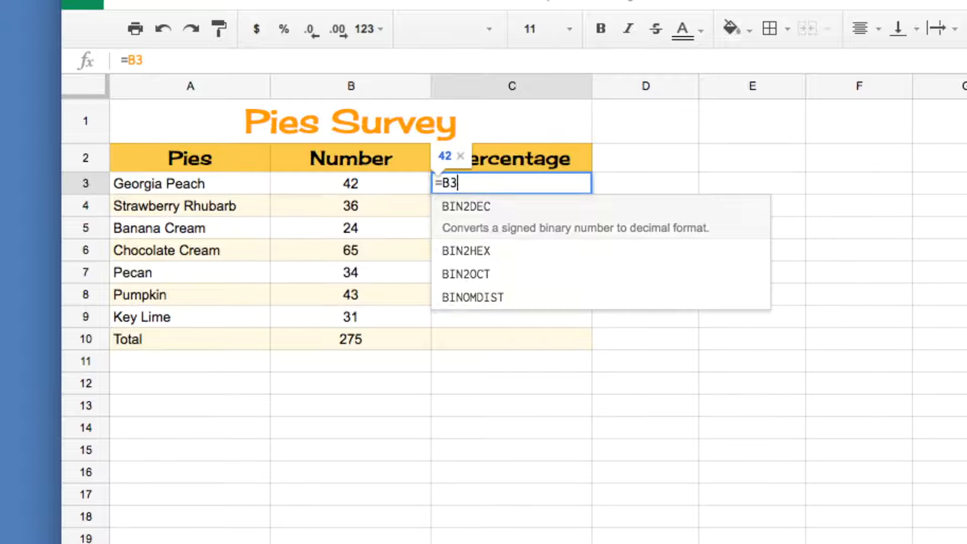
{"action": "key", "text": "BackSpace"}
{"action": "key", "text": "BackSpace"}
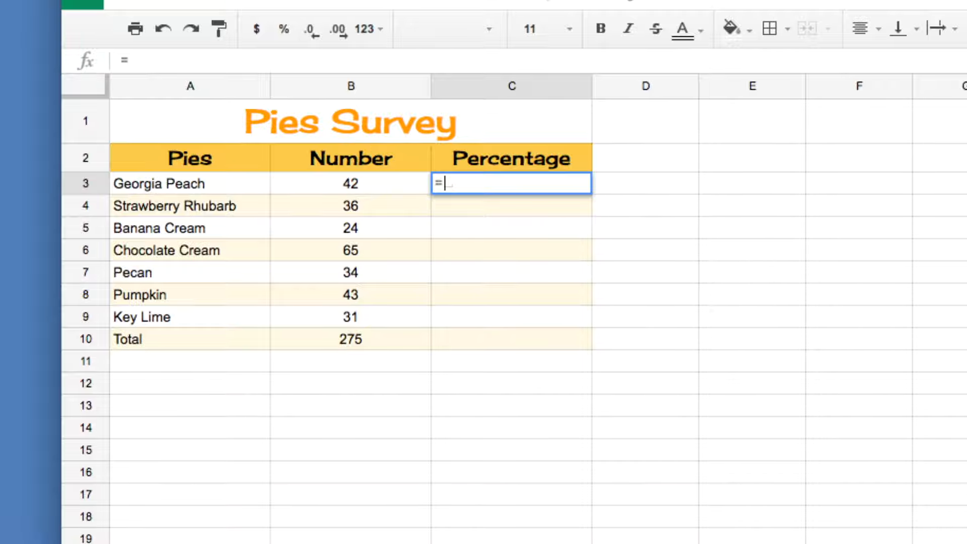
{"action": "left_click", "coordinate": [350, 180]}
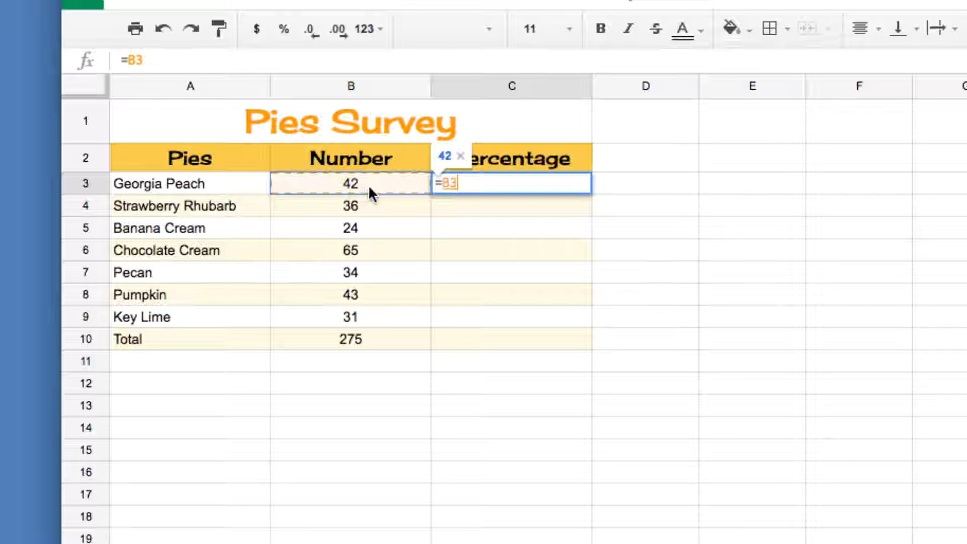
{"action": "type", "text": "/"}
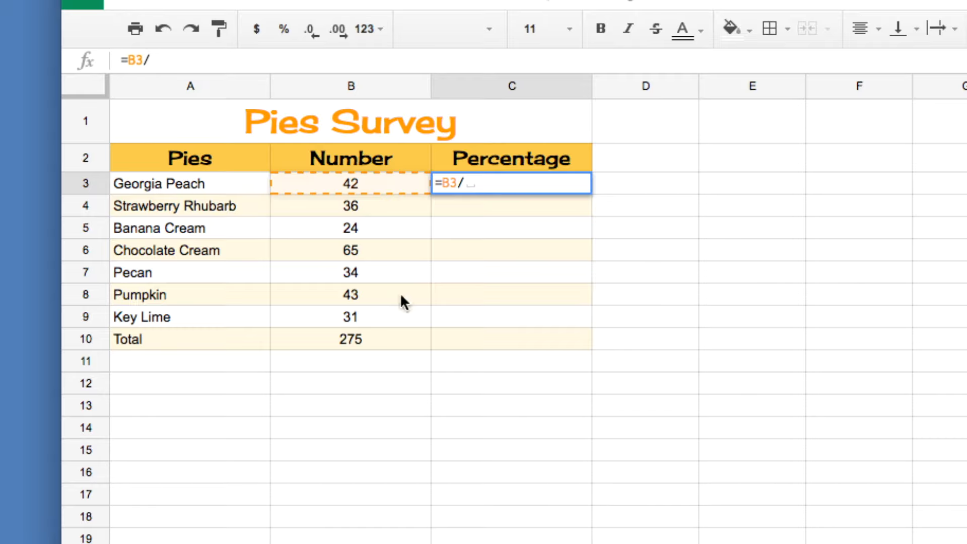
{"action": "left_click", "coordinate": [357, 341]}
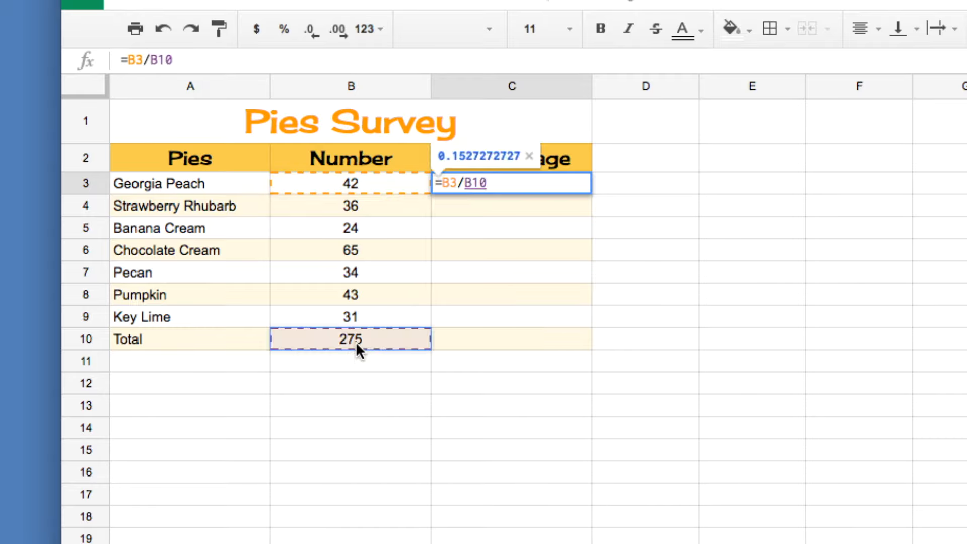
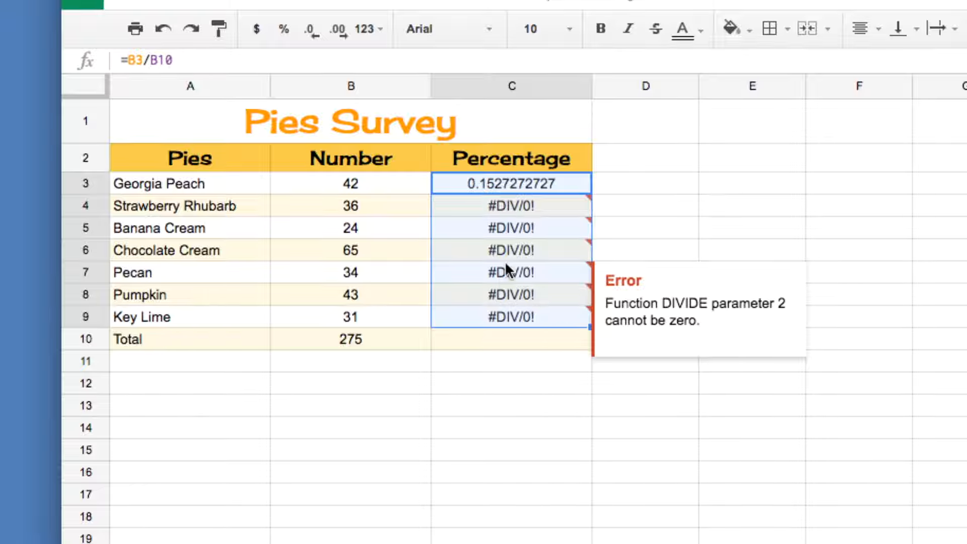
- Undo the last fill and copy the C3 formula down through C9 again
{"action": "key", "text": "ctrl+z"}
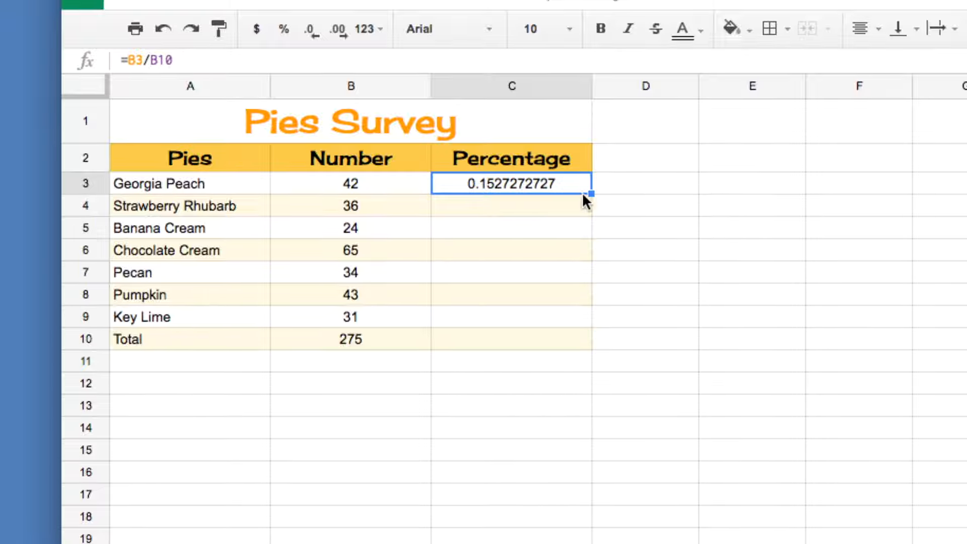
{"action": "left_click_drag", "start_coordinate": [590, 194], "coordinate": [579, 325]}
- Examine the formulas in C3, C4 and C5 and compare the referenced cells B10 and B11
{"action": "left_click", "coordinate": [518, 211]}
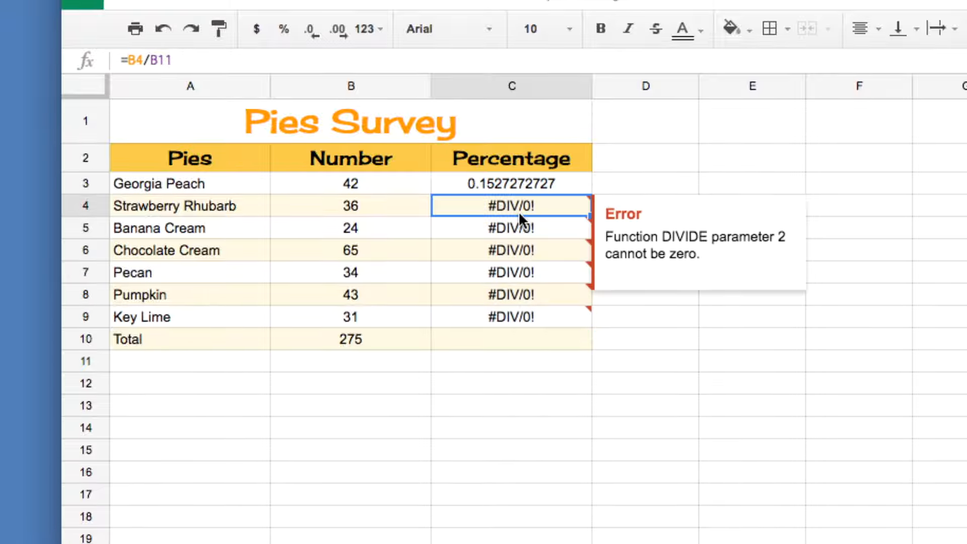
{"action": "left_click", "coordinate": [513, 229]}
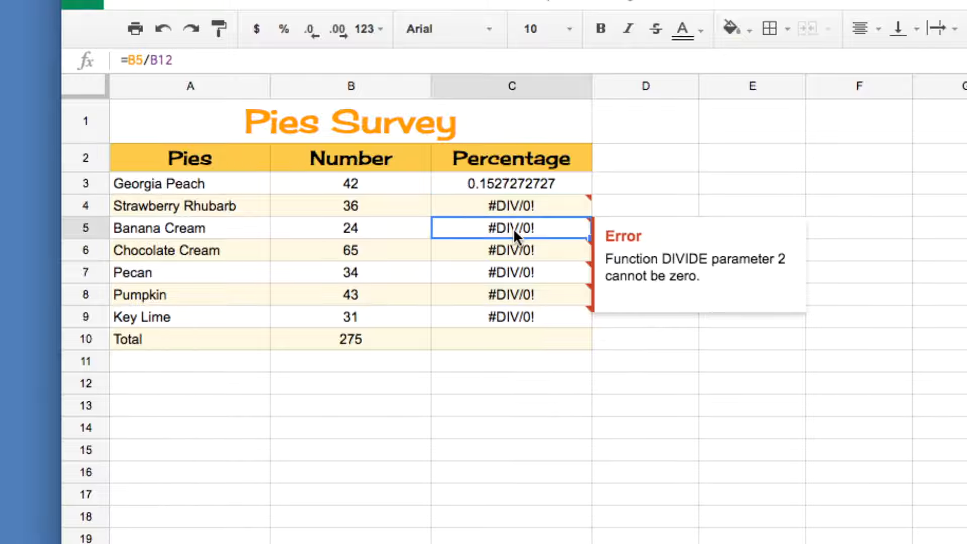
{"action": "left_click", "coordinate": [515, 207]}
{"action": "left_click", "coordinate": [519, 184]}
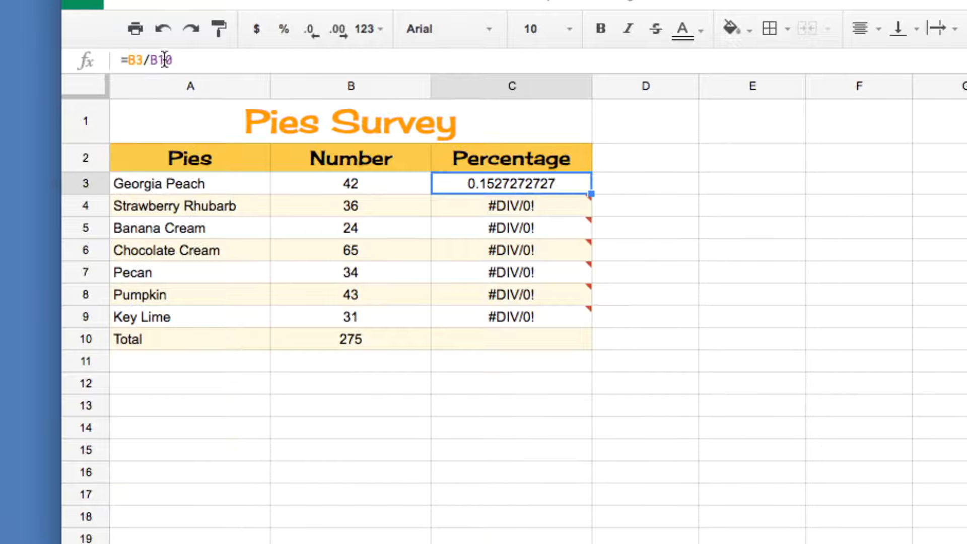
{"action": "left_click", "coordinate": [501, 202]}
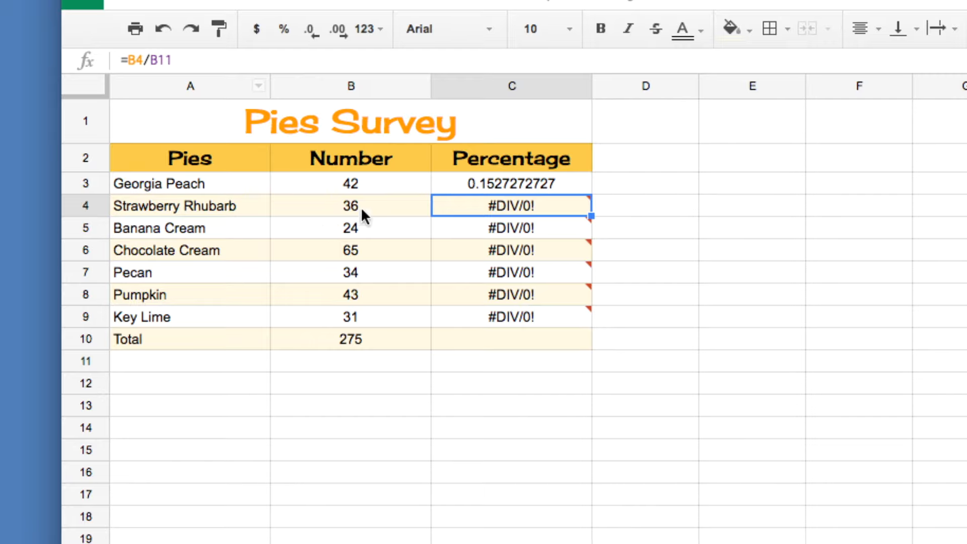
{"action": "left_click", "coordinate": [351, 365]}
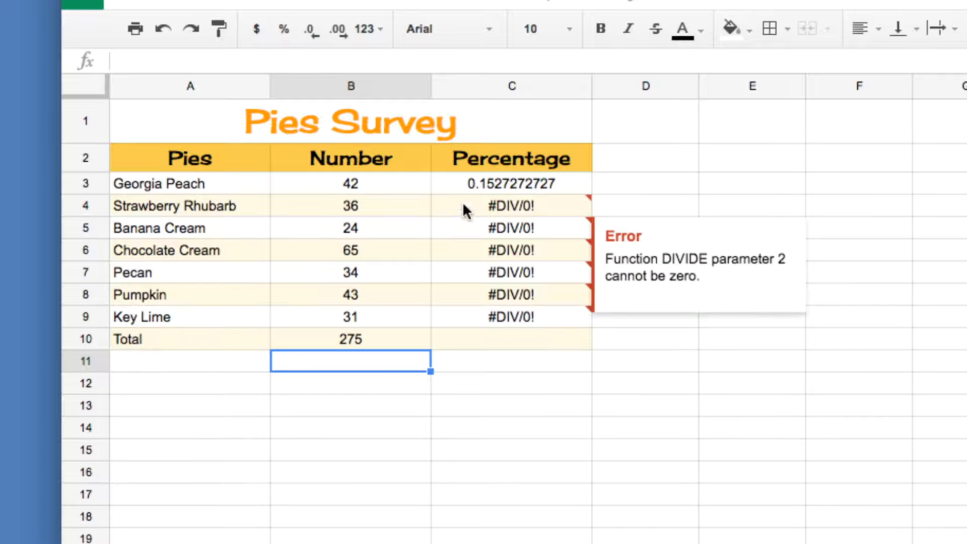
{"action": "left_click", "coordinate": [481, 188]}
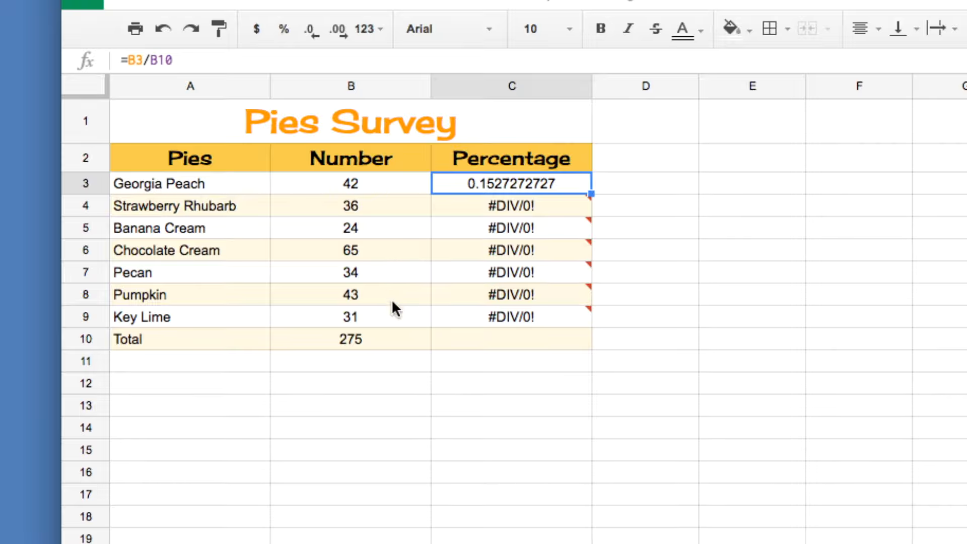
{"action": "left_click", "coordinate": [340, 346]}
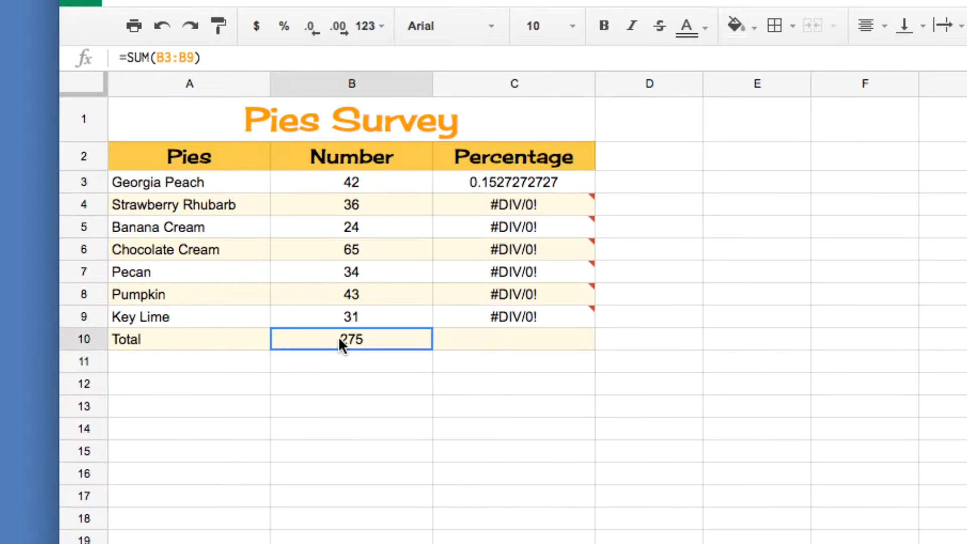
{"action": "left_click", "coordinate": [506, 181]}
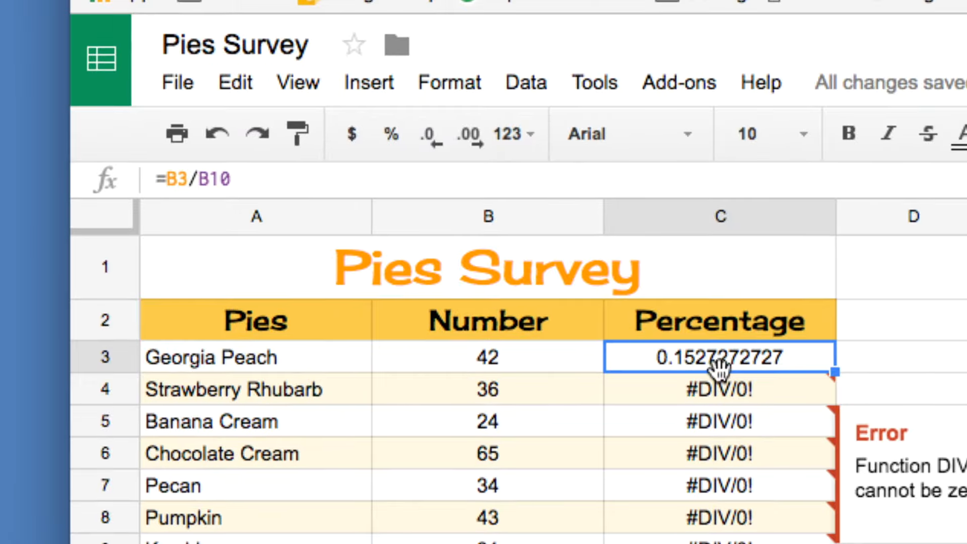
{"action": "double_click", "coordinate": [717, 359]}
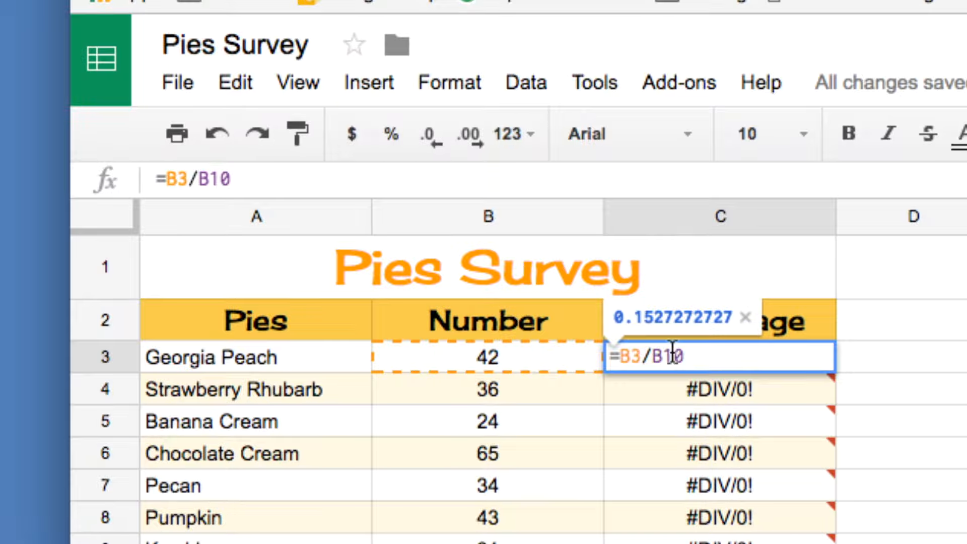
{"action": "key", "text": "Escape"}
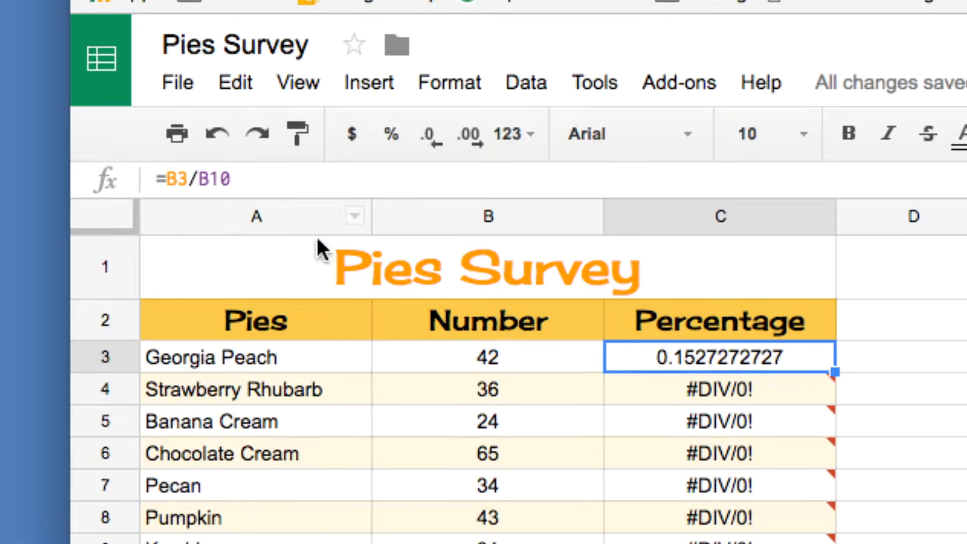
- Lock the total's row by changing the C3 formula to =B3/B$10, and fill it down through C9
{"action": "left_click", "coordinate": [198, 179]}
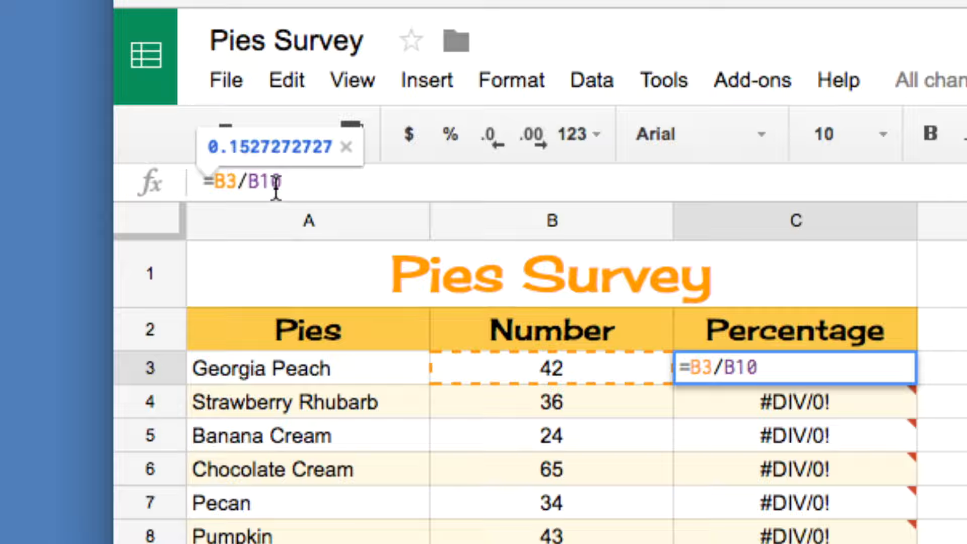
{"action": "left_click", "coordinate": [261, 181]}
{"action": "type", "text": "$"}
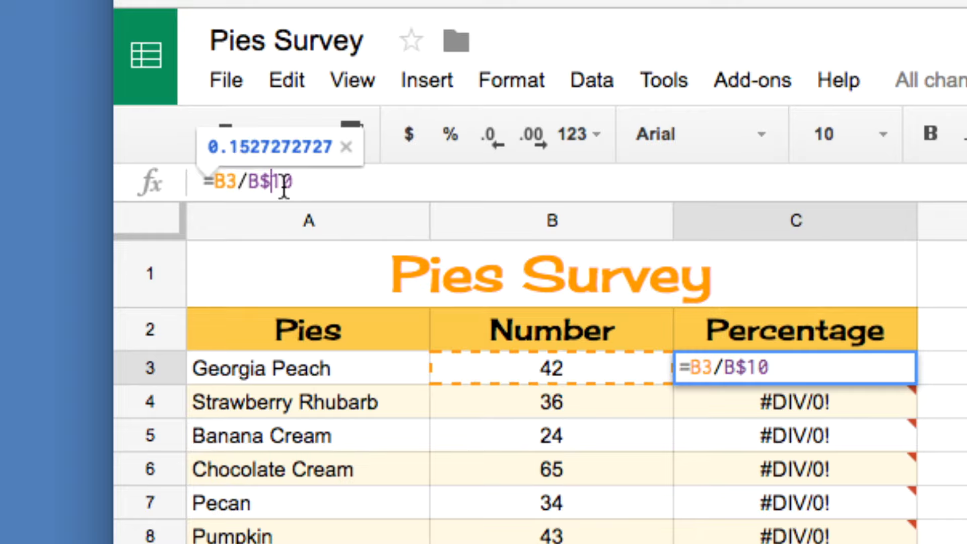
{"action": "key", "text": "Return"}
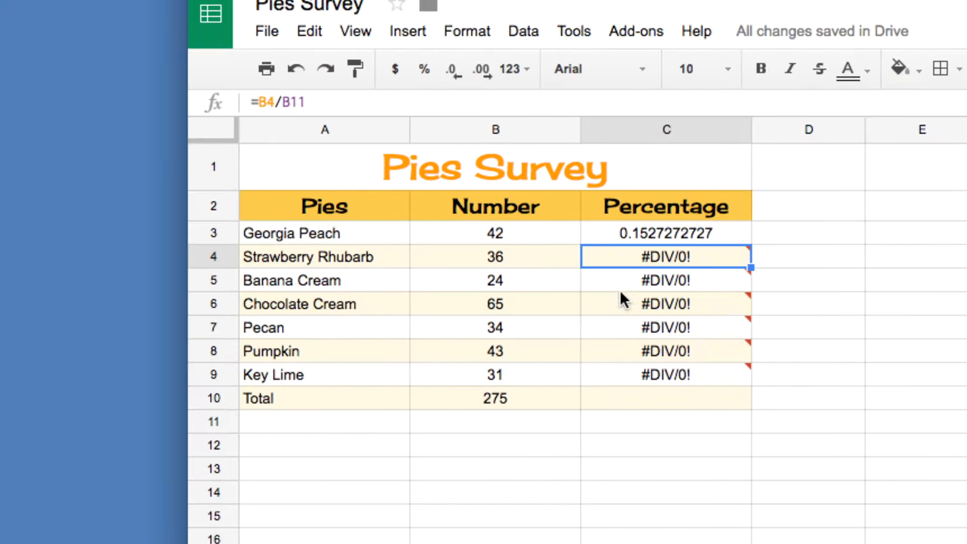
{"action": "left_click", "coordinate": [661, 228]}
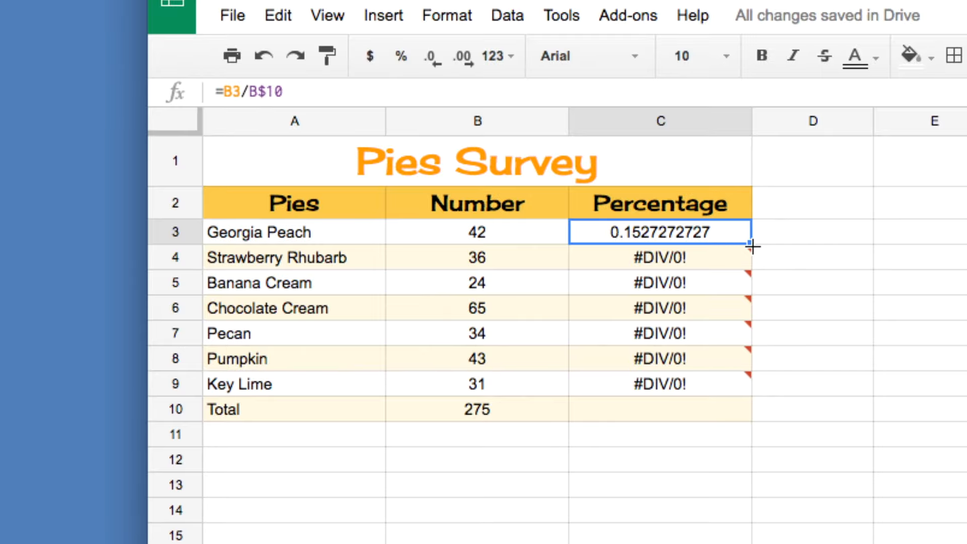
{"action": "left_click_drag", "start_coordinate": [752, 246], "coordinate": [725, 389]}
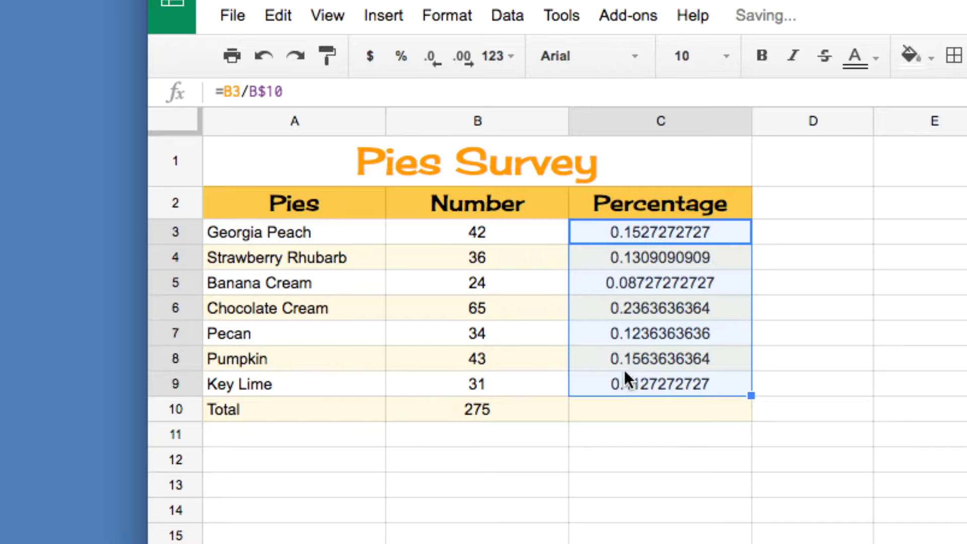
- Examine the percentage formulas in C3 through C9 and check that each divides by the total in B$10
{"action": "left_click", "coordinate": [632, 258]}
{"action": "left_click", "coordinate": [633, 277]}
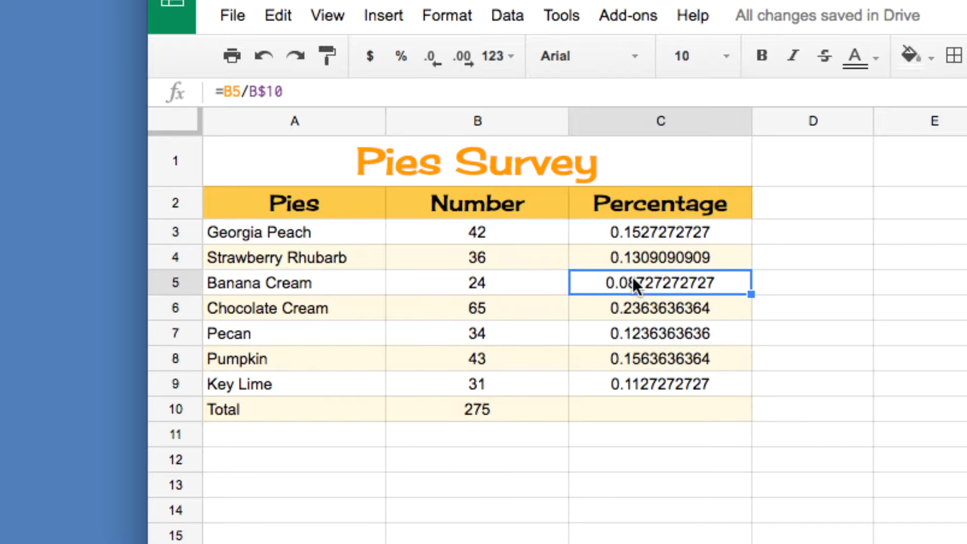
{"action": "left_click", "coordinate": [637, 300]}
{"action": "left_click", "coordinate": [642, 333]}
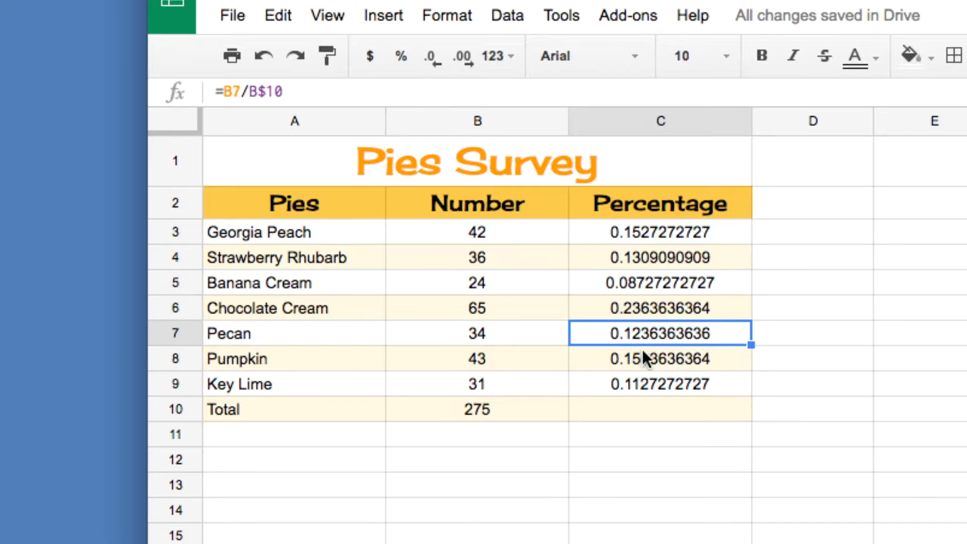
{"action": "left_click", "coordinate": [643, 349]}
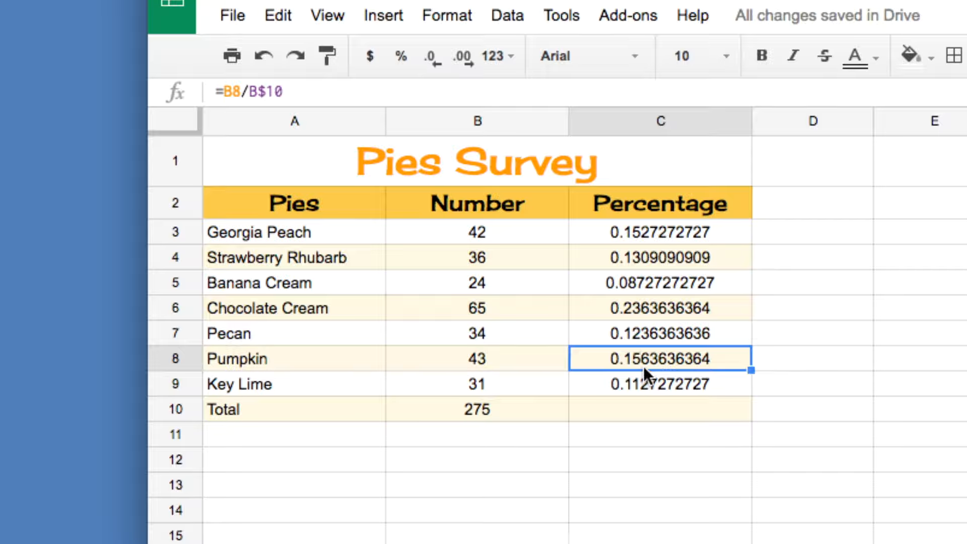
{"action": "left_click", "coordinate": [647, 379]}
{"action": "left_click", "coordinate": [651, 359]}
{"action": "left_click", "coordinate": [649, 332]}
{"action": "left_click", "coordinate": [651, 311]}
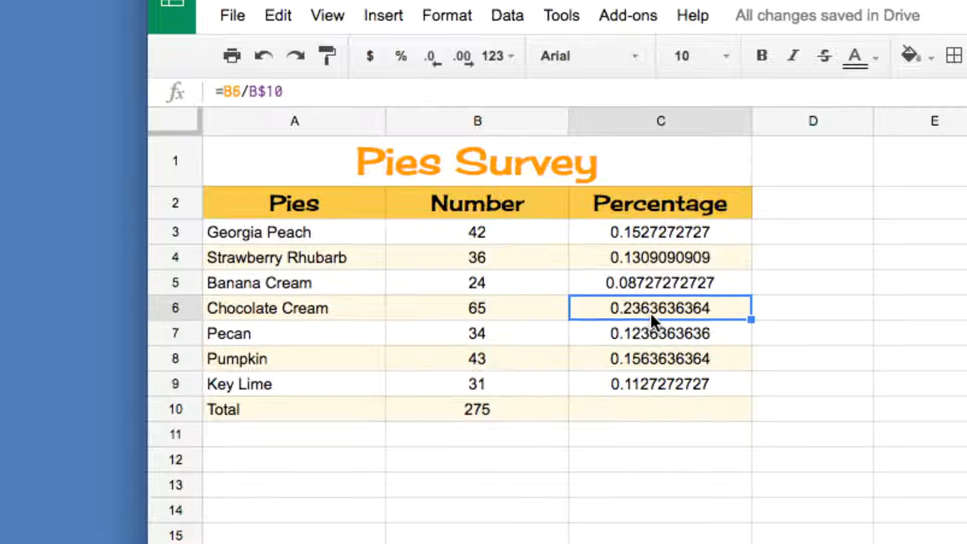
{"action": "left_click", "coordinate": [654, 282]}
{"action": "left_click", "coordinate": [652, 260]}
{"action": "left_click", "coordinate": [655, 235]}
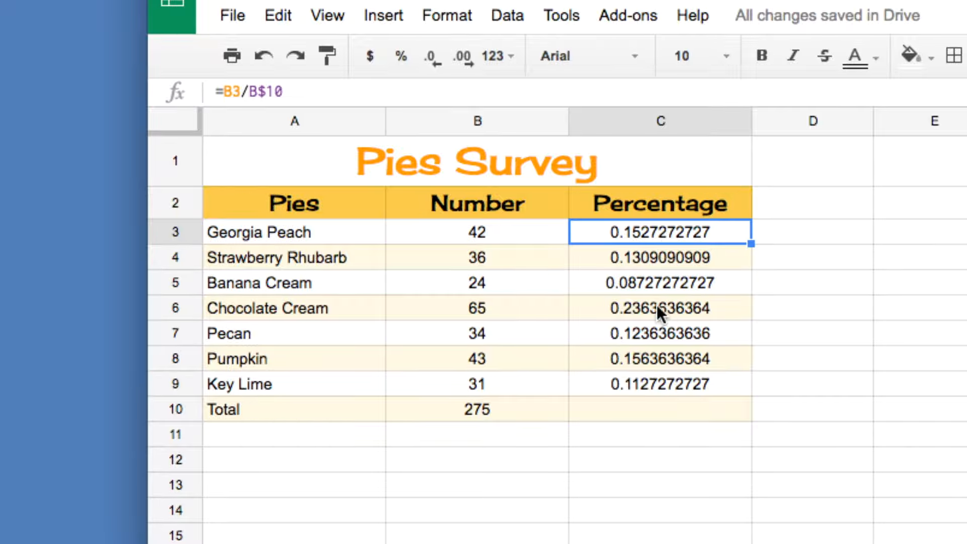
{"action": "left_click", "coordinate": [647, 379]}
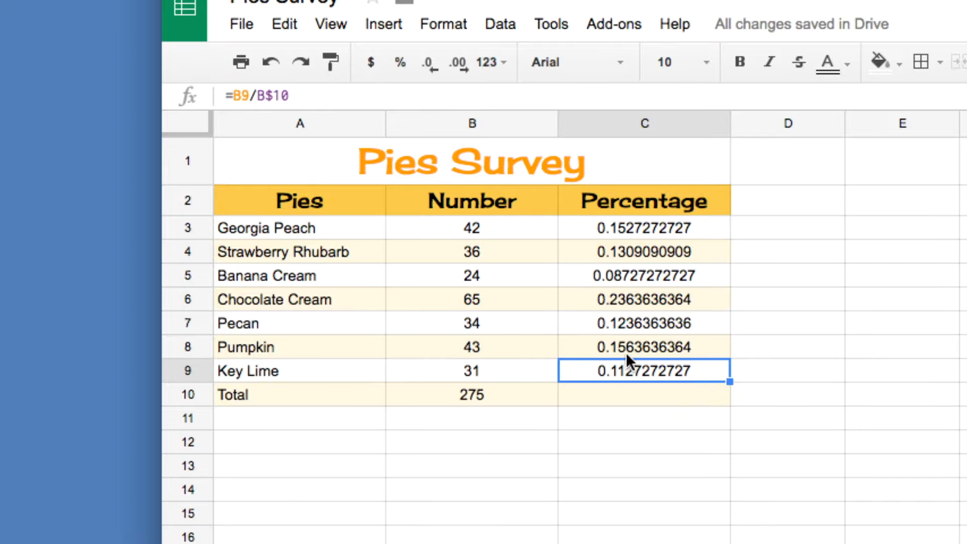
- Enter a SUM formula in C10 that totals the percentage values in C3:C9
{"action": "left_click", "coordinate": [629, 392]}
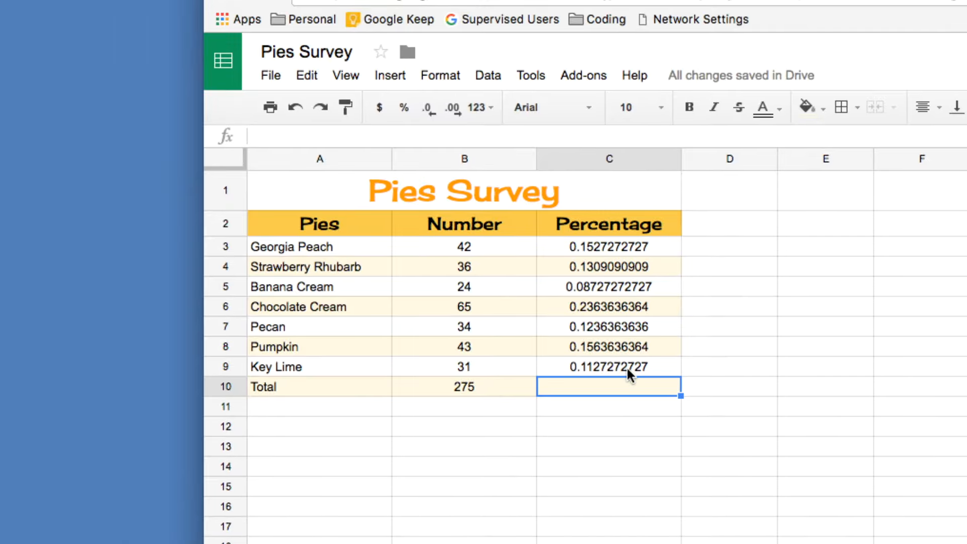
{"action": "type", "text": "="}
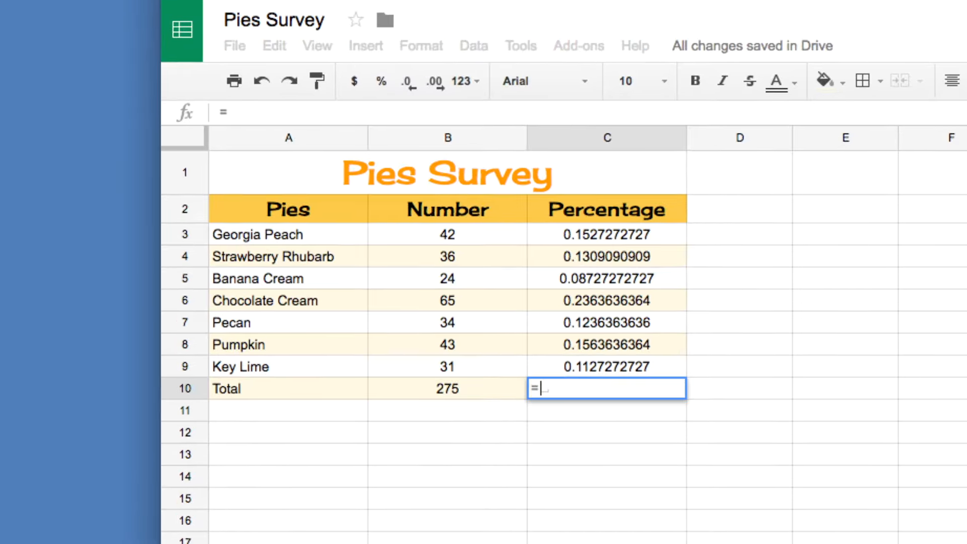
{"action": "type", "text": "sum"}
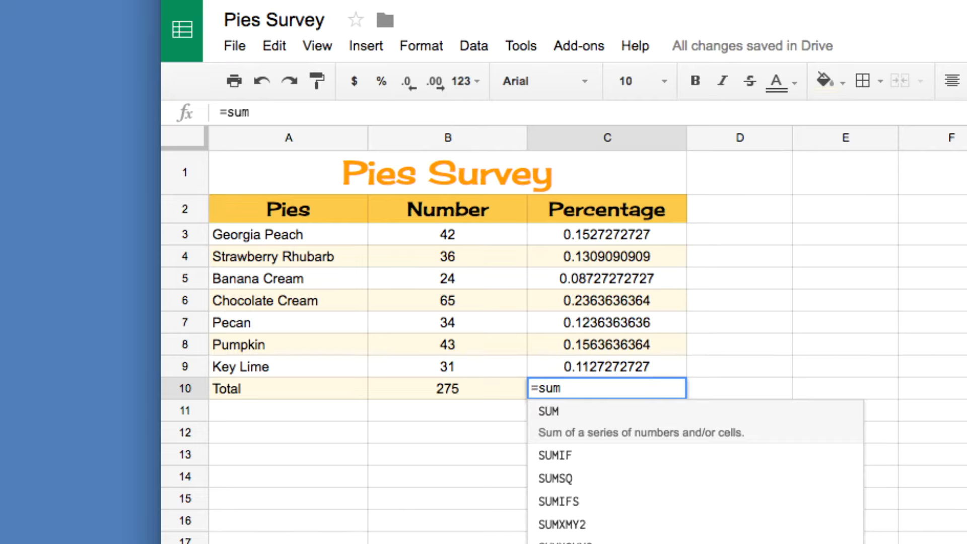
{"action": "key", "text": "Tab"}
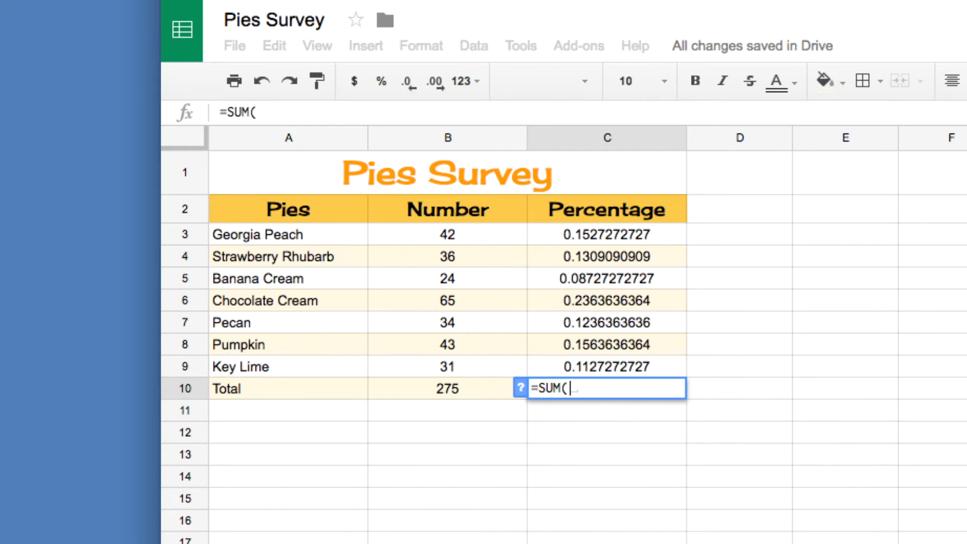
{"action": "left_click_drag", "start_coordinate": [586, 232], "coordinate": [598, 361]}
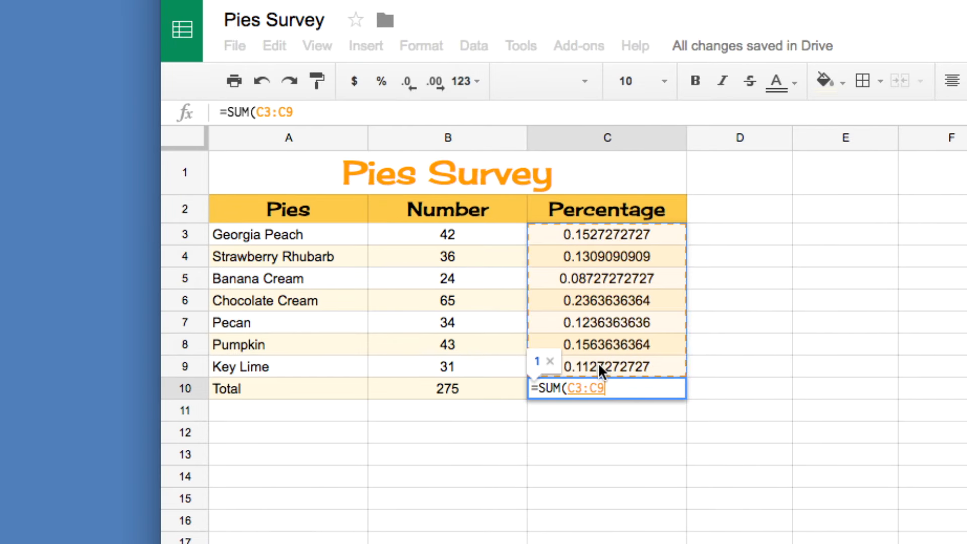
{"action": "key", "text": "Return"}
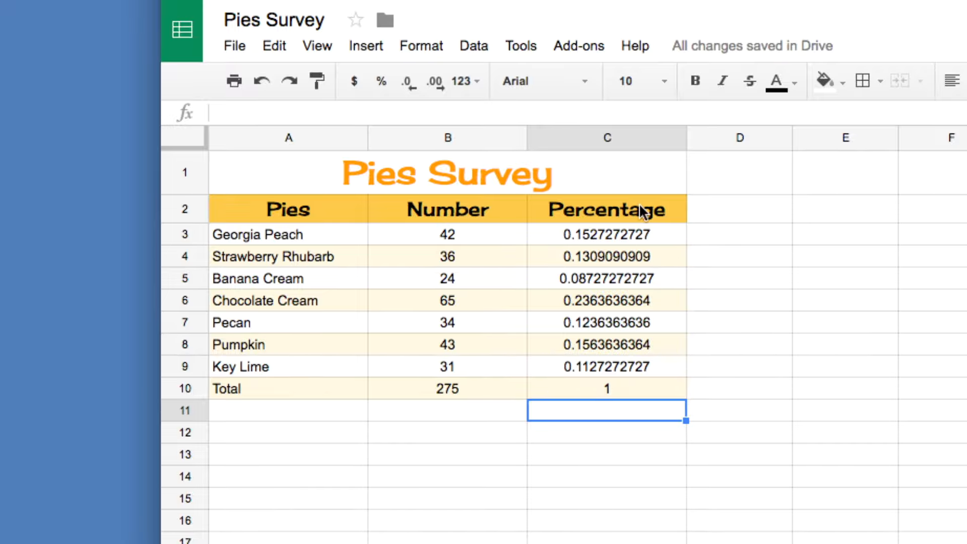
- Format C3:C10 as percentages with no decimal places
{"action": "left_click", "coordinate": [596, 237]}
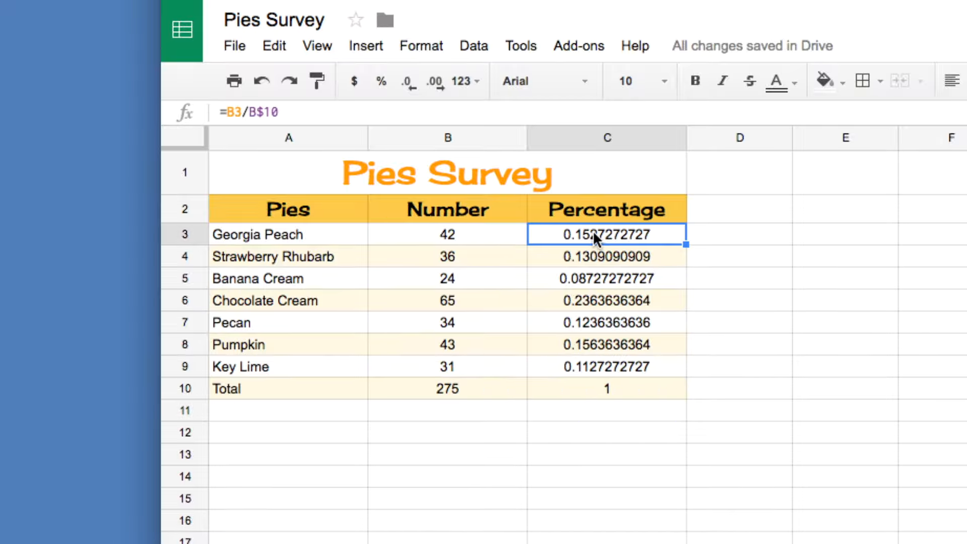
{"action": "left_click_drag", "start_coordinate": [594, 233], "coordinate": [603, 389]}
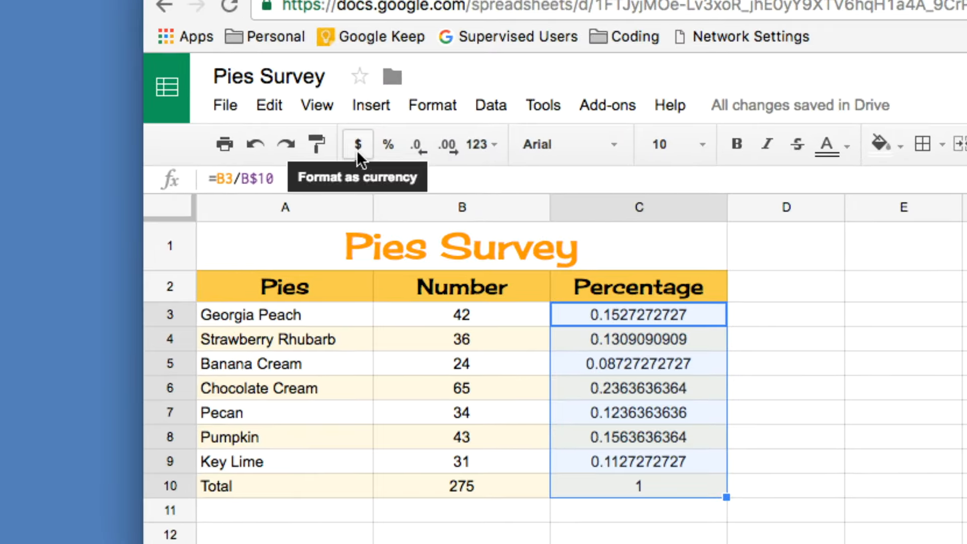
{"action": "left_click", "coordinate": [386, 147]}
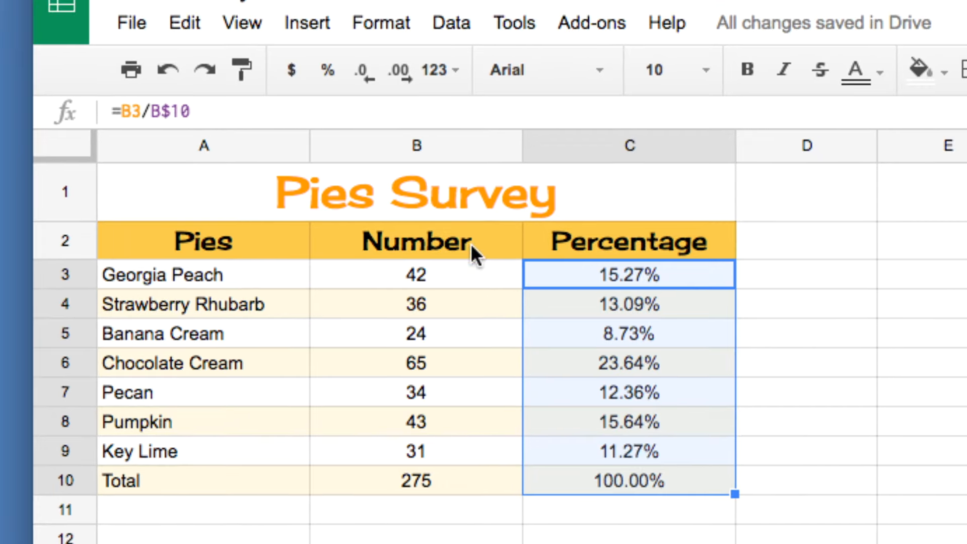
{"action": "left_click", "coordinate": [361, 69]}
{"action": "left_click", "coordinate": [361, 68]}
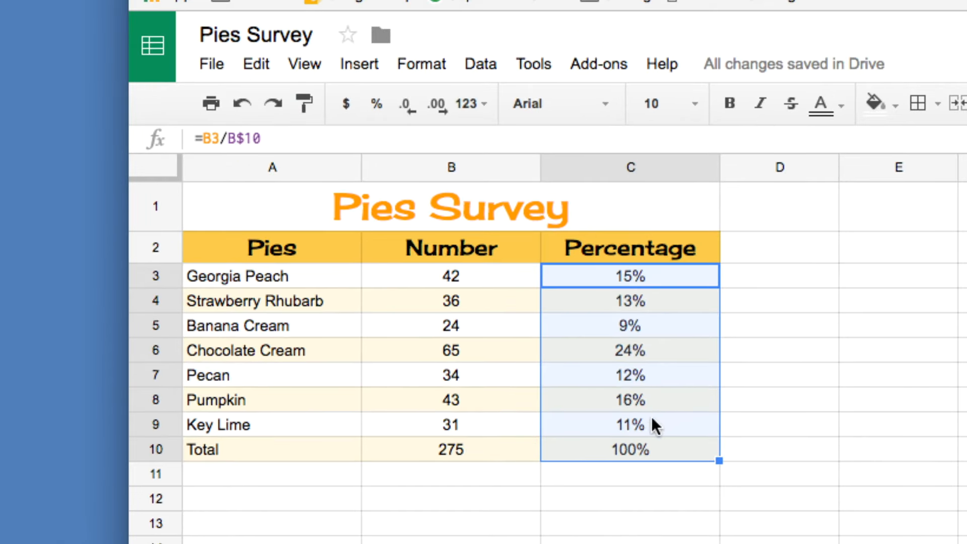
{"action": "left_click", "coordinate": [728, 448]}
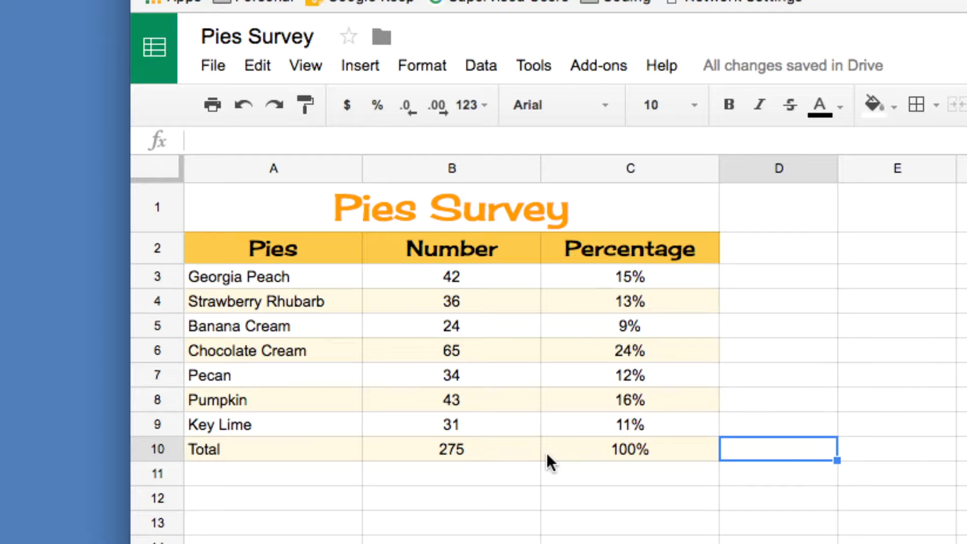
- Try changing the Banana Cream number in B5 to 50, and undo the change
{"action": "left_click", "coordinate": [627, 330]}
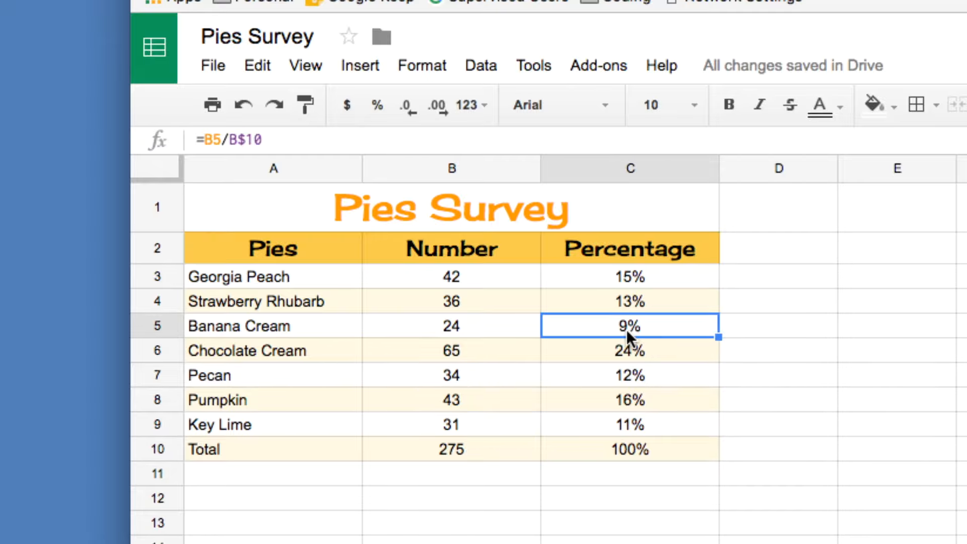
{"action": "left_click", "coordinate": [483, 328]}
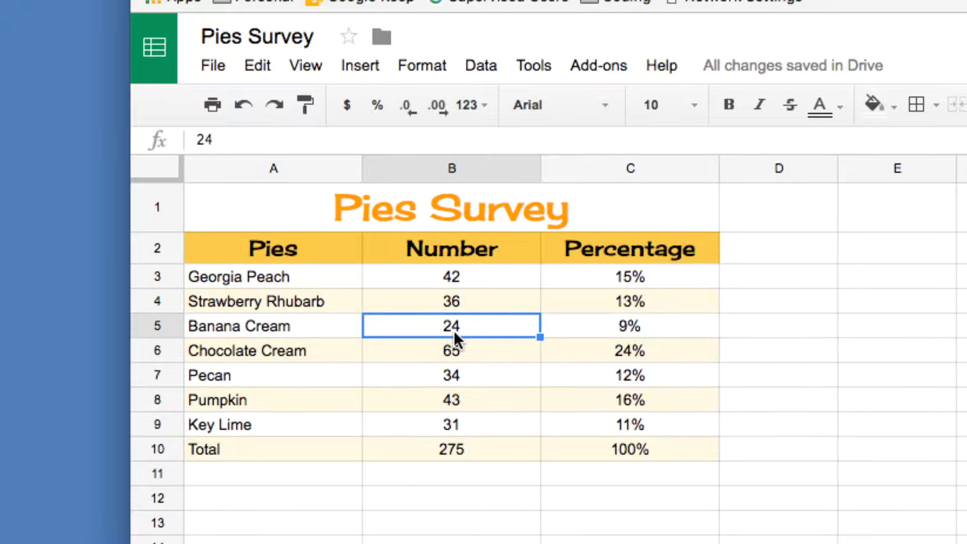
{"action": "type", "text": "50"}
{"action": "key", "text": "Return"}
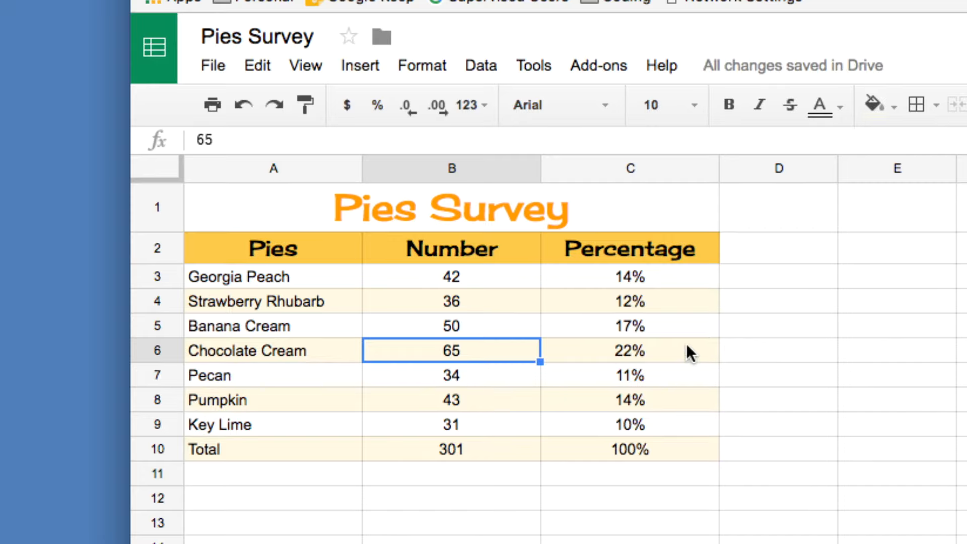
{"action": "key", "text": "super+z"}
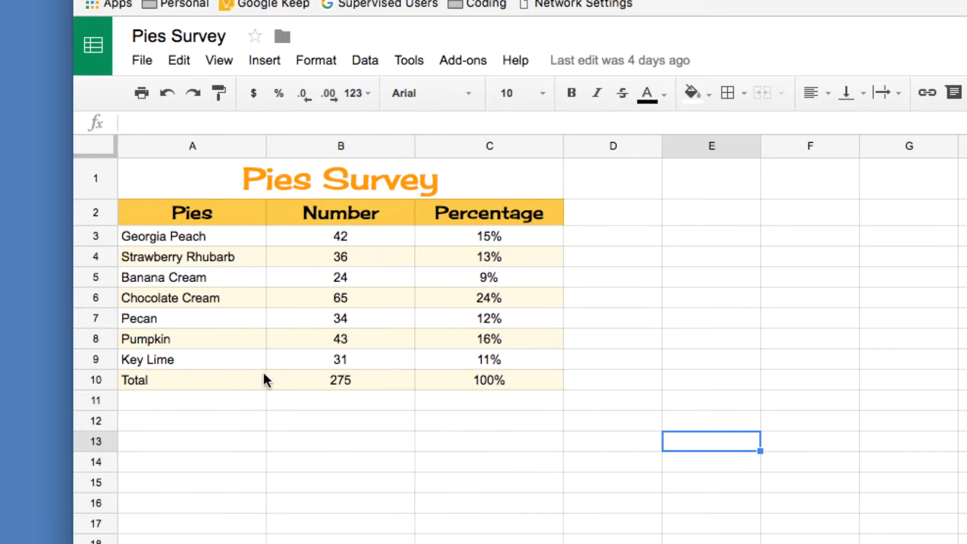
- Add a top border to the Total row across A10:C10
{"action": "left_click", "coordinate": [204, 374]}
{"action": "key", "text": "shift+super+Right"}
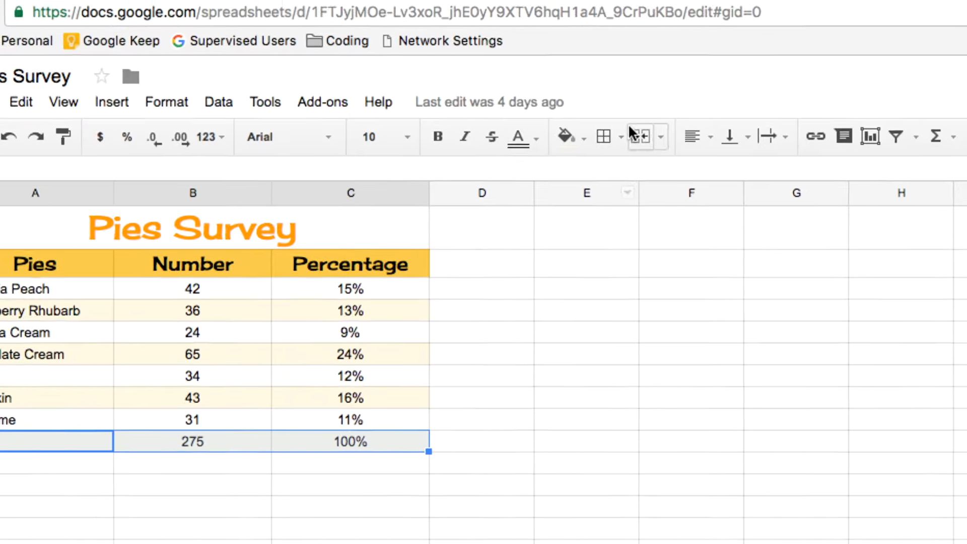
{"action": "left_click", "coordinate": [621, 140]}
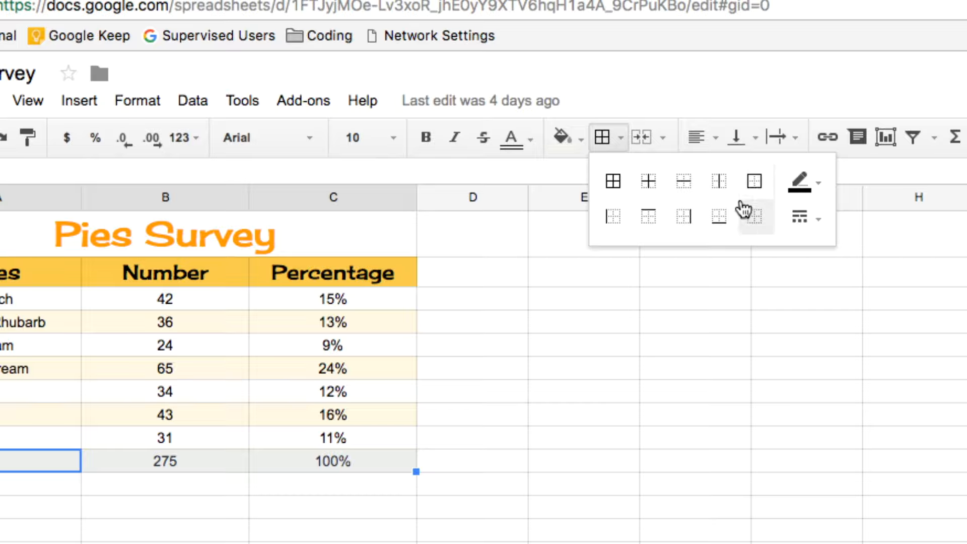
{"action": "left_click", "coordinate": [650, 217]}
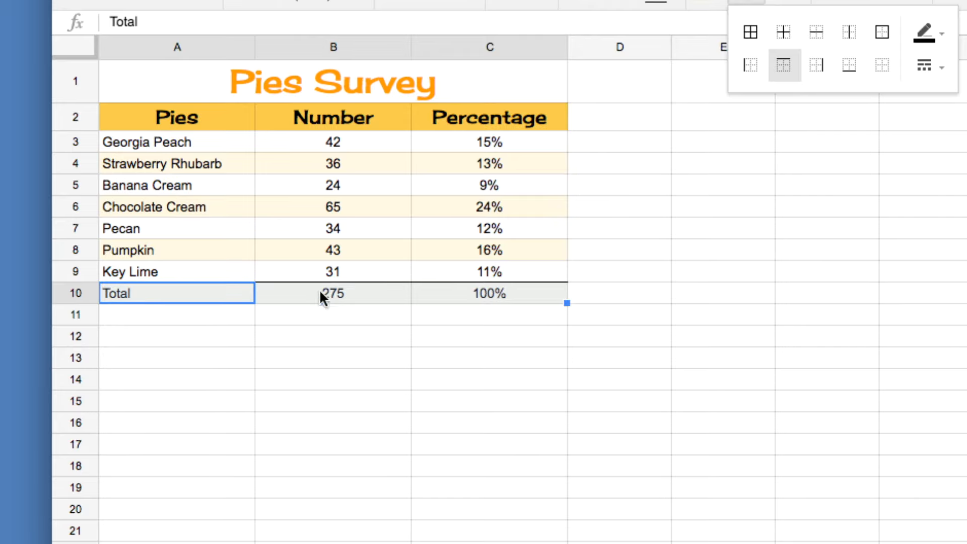
{"action": "left_click", "coordinate": [554, 331]}
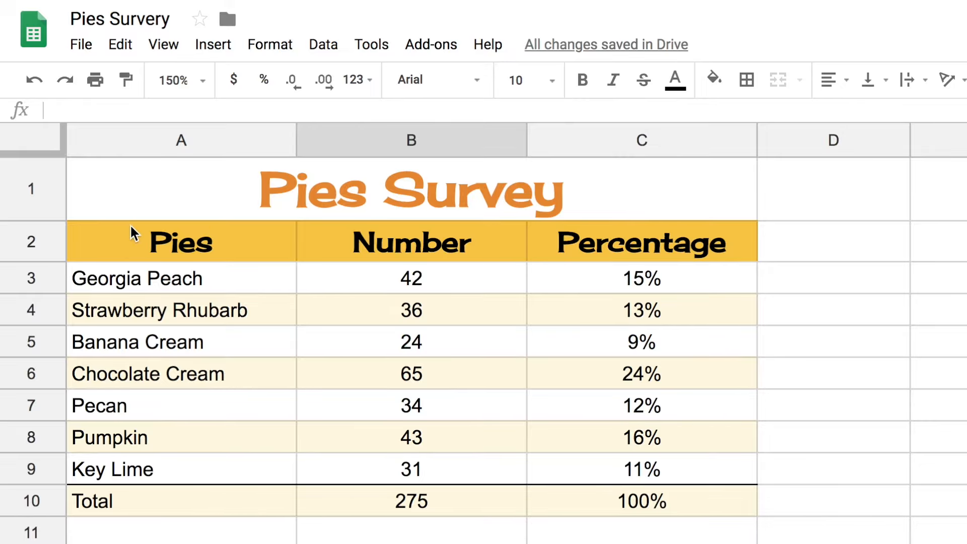
- Insert a chart from the pie names and numbers in A2:B9, and move it up, closer to the table
{"action": "left_click", "coordinate": [116, 243]}
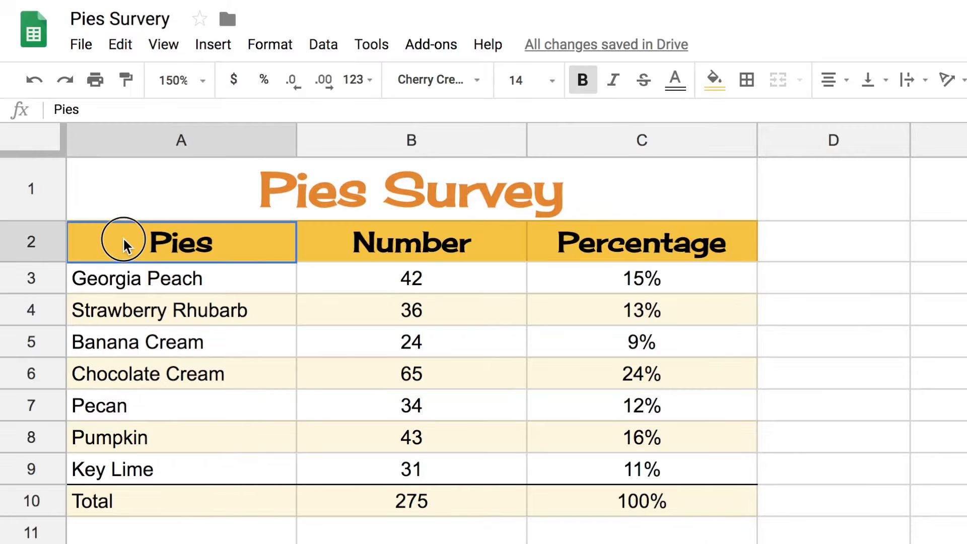
{"action": "left_click_drag", "start_coordinate": [130, 243], "coordinate": [411, 466]}
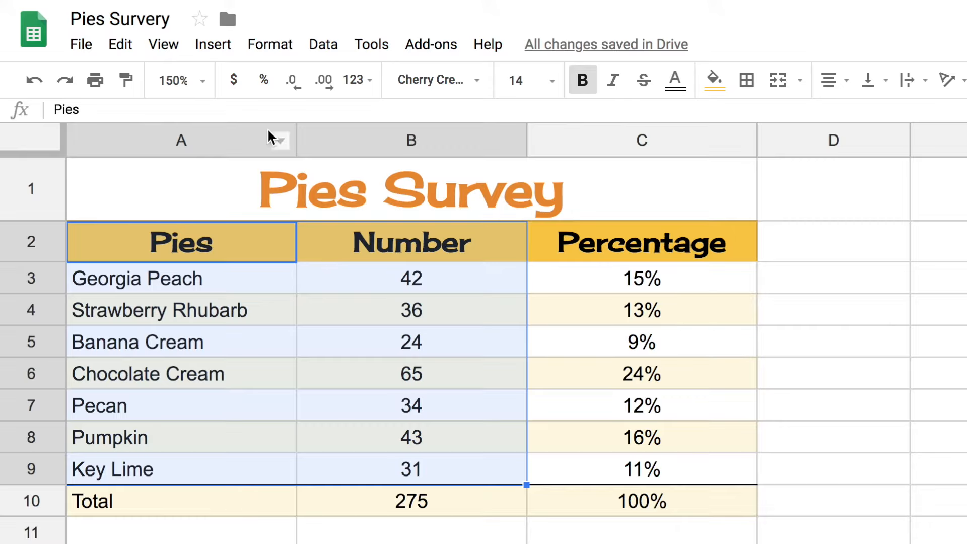
{"action": "left_click", "coordinate": [213, 48]}
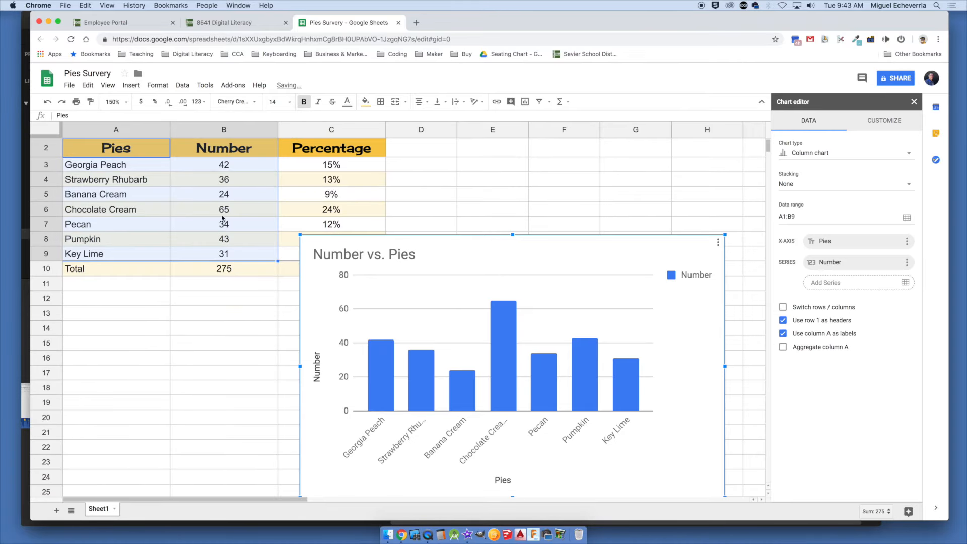
{"action": "left_click_drag", "start_coordinate": [449, 251], "coordinate": [411, 191]}
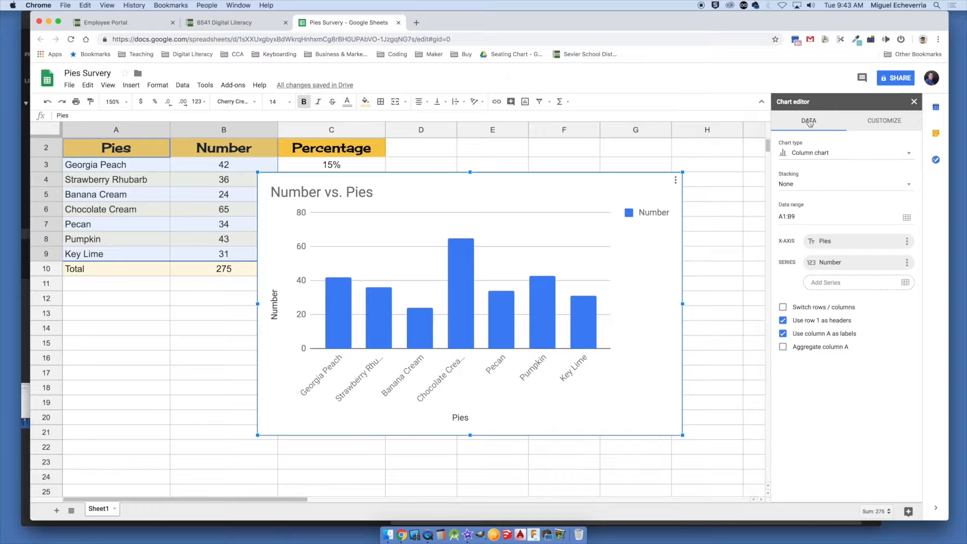
- Change the column chart's type to 3D pie chart
{"action": "left_click", "coordinate": [798, 152]}
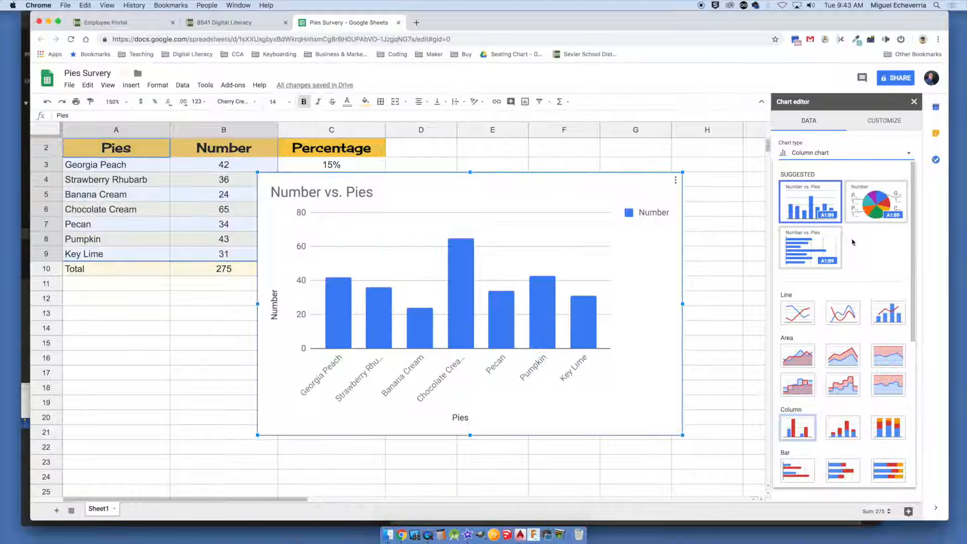
{"action": "left_click_drag", "start_coordinate": [914, 198], "coordinate": [906, 293]}
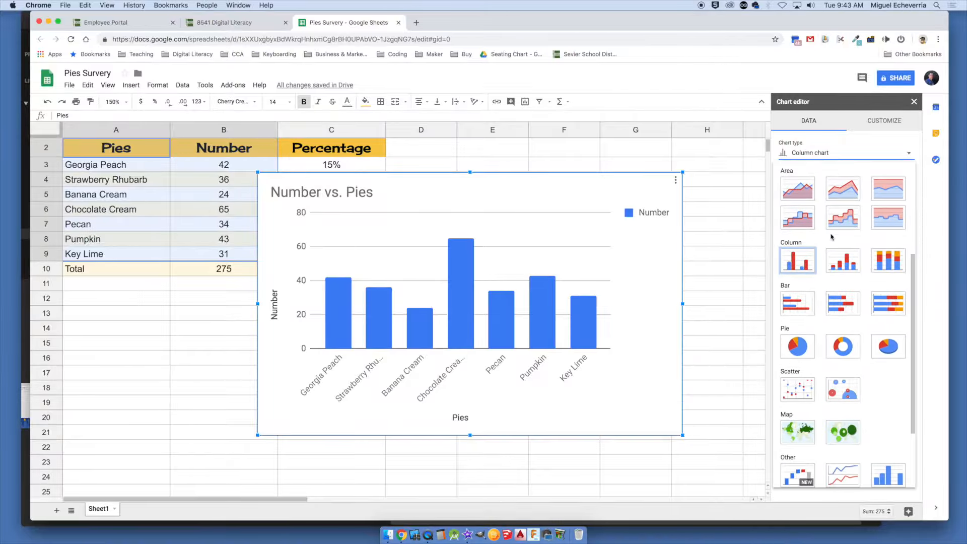
{"action": "left_click_drag", "start_coordinate": [917, 295], "coordinate": [917, 347]}
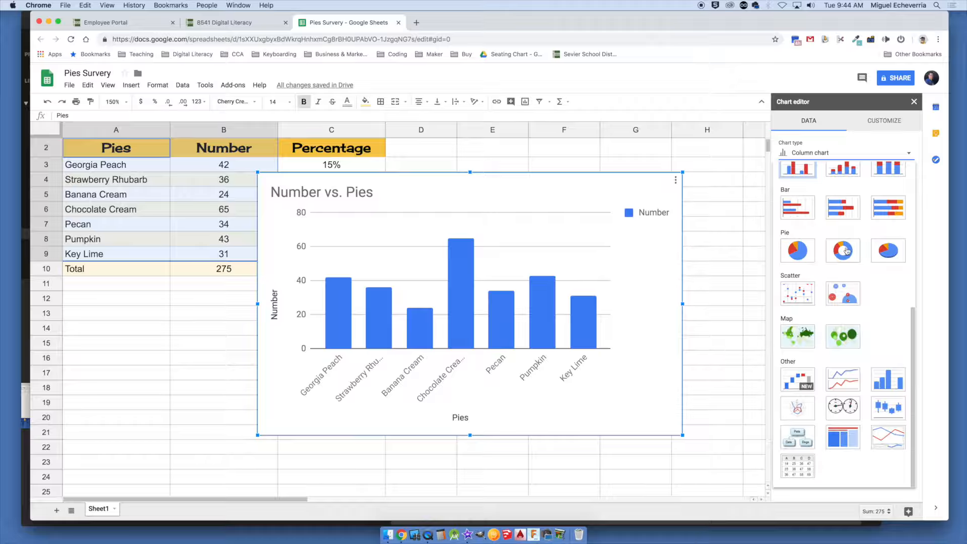
{"action": "left_click", "coordinate": [885, 248]}
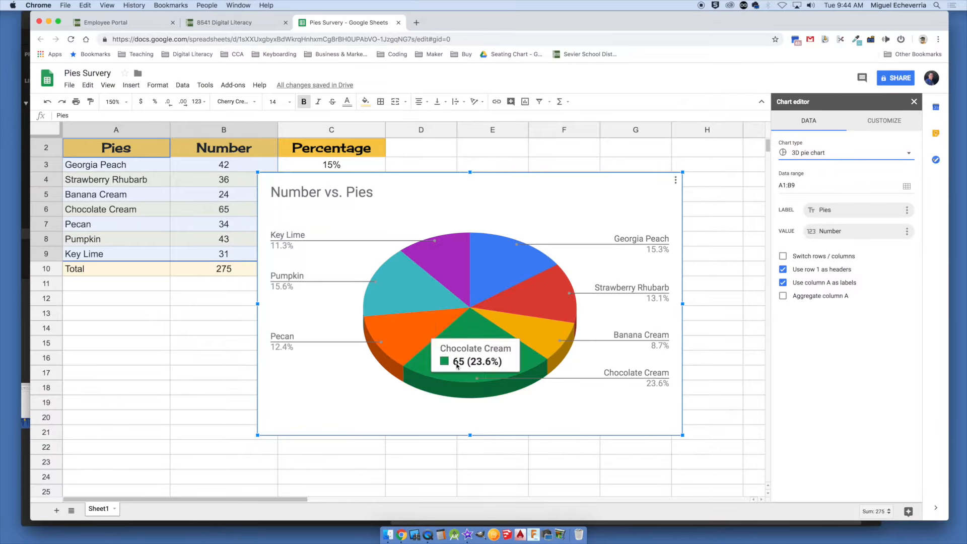
- Recolor the Georgia Peach slice of the 3D pie chart to a light peach orange
{"action": "mouse_move", "coordinate": [473, 276]}
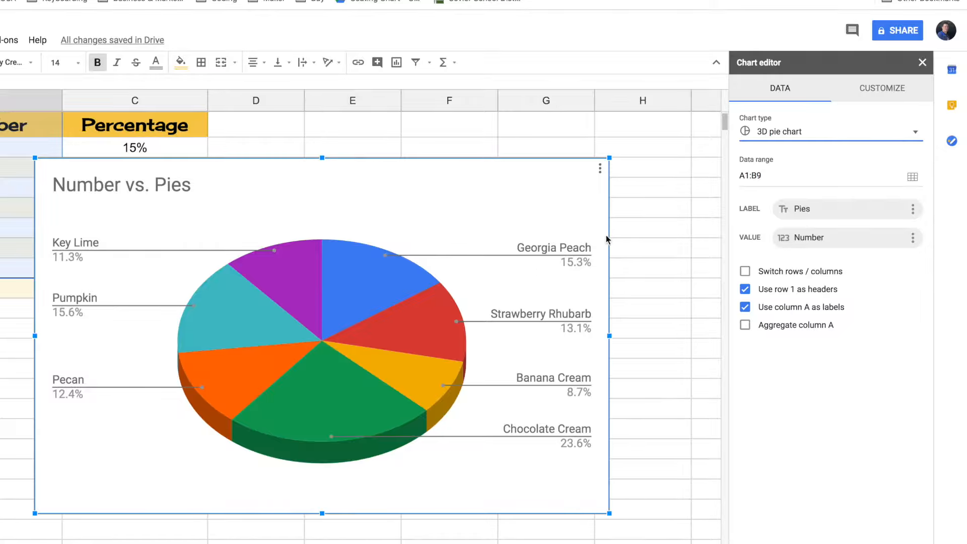
{"action": "mouse_move", "coordinate": [402, 283]}
{"action": "left_click", "coordinate": [379, 296]}
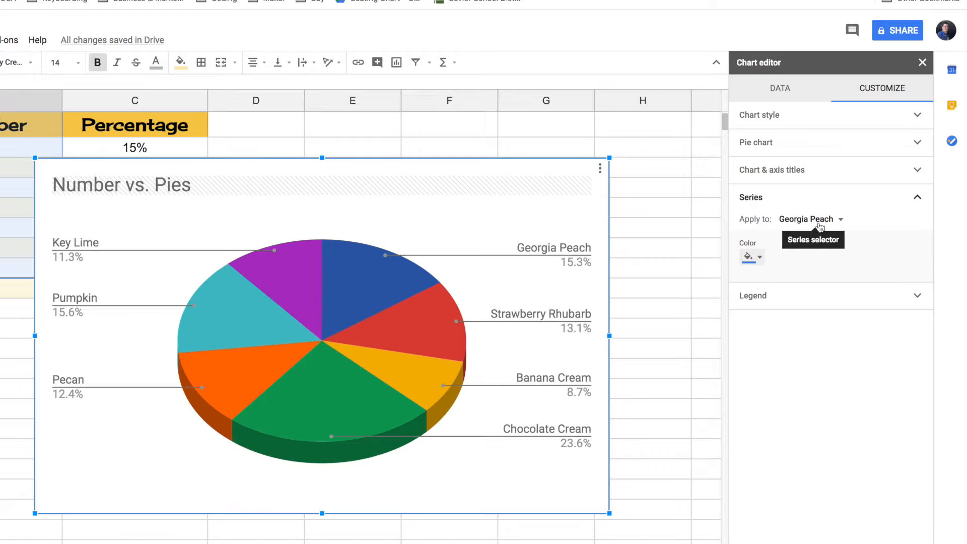
{"action": "left_click", "coordinate": [751, 257]}
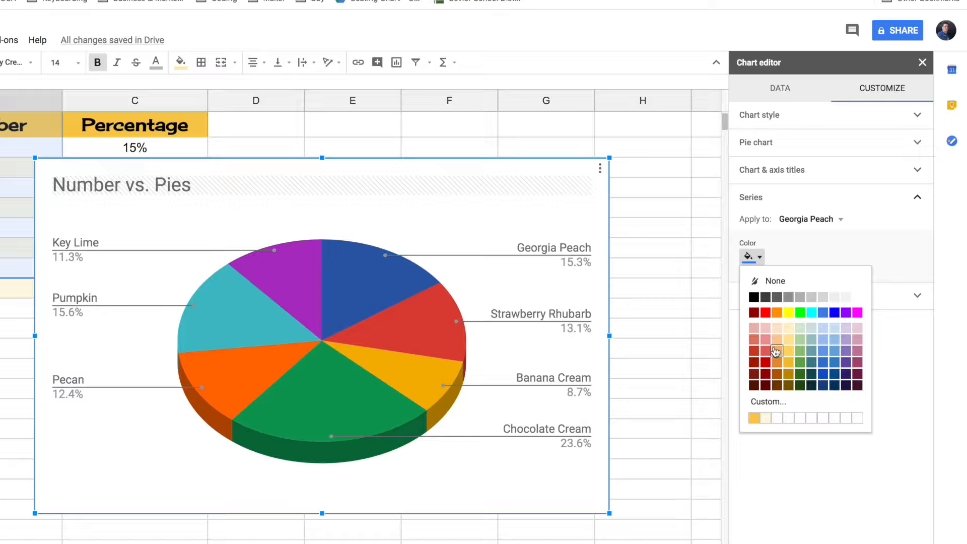
{"action": "left_click", "coordinate": [778, 351]}
{"action": "left_click", "coordinate": [757, 259]}
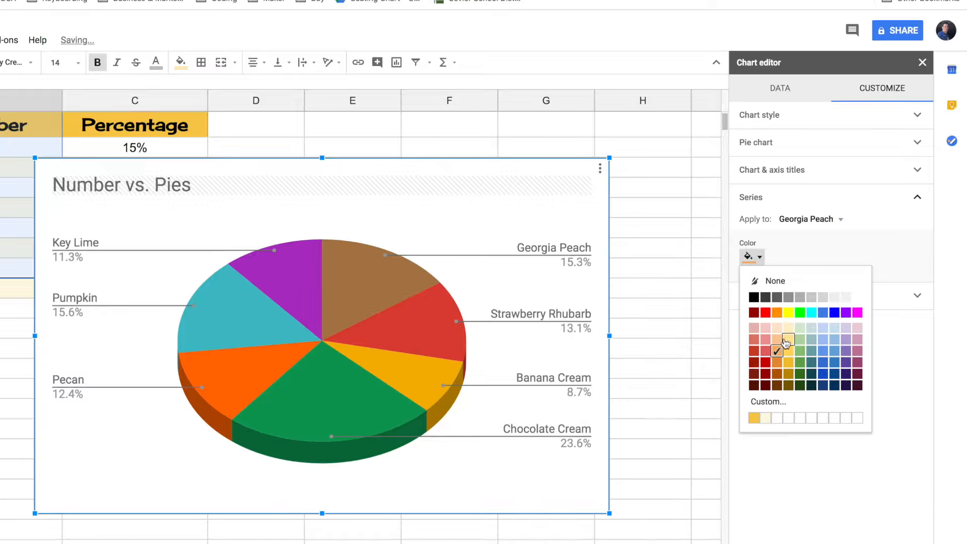
{"action": "left_click", "coordinate": [777, 339]}
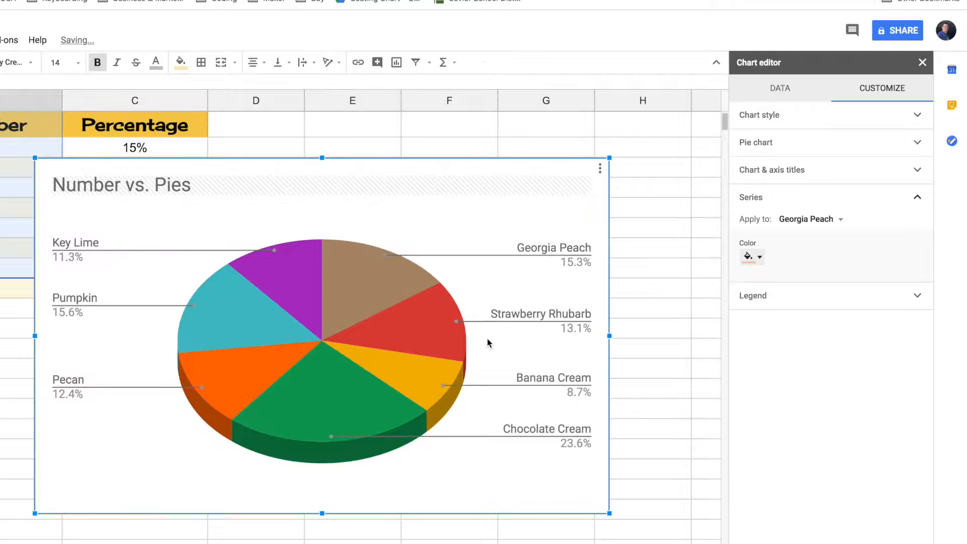
- Recolor the Banana Cream slice to yellow and the Chocolate Cream slice to dark brown
{"action": "left_click", "coordinate": [427, 341]}
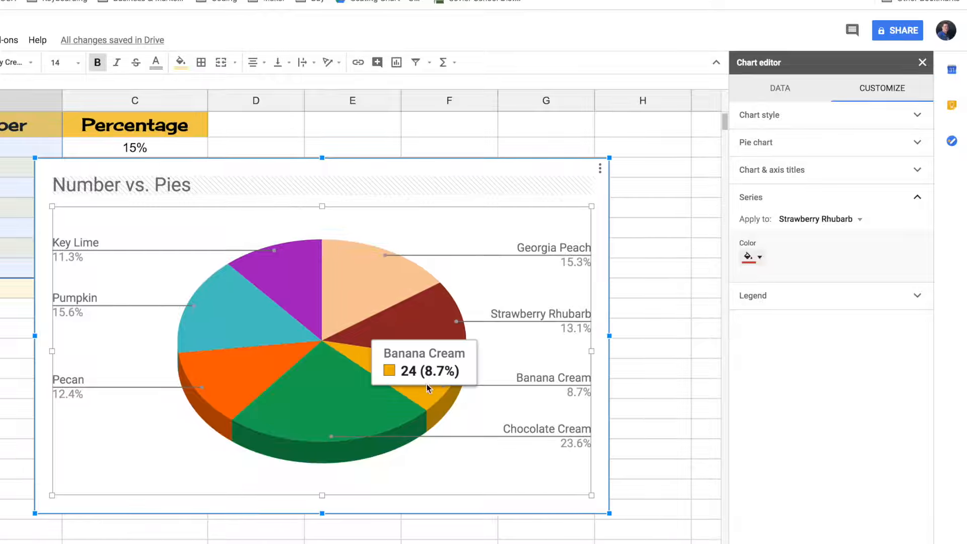
{"action": "left_click", "coordinate": [425, 404]}
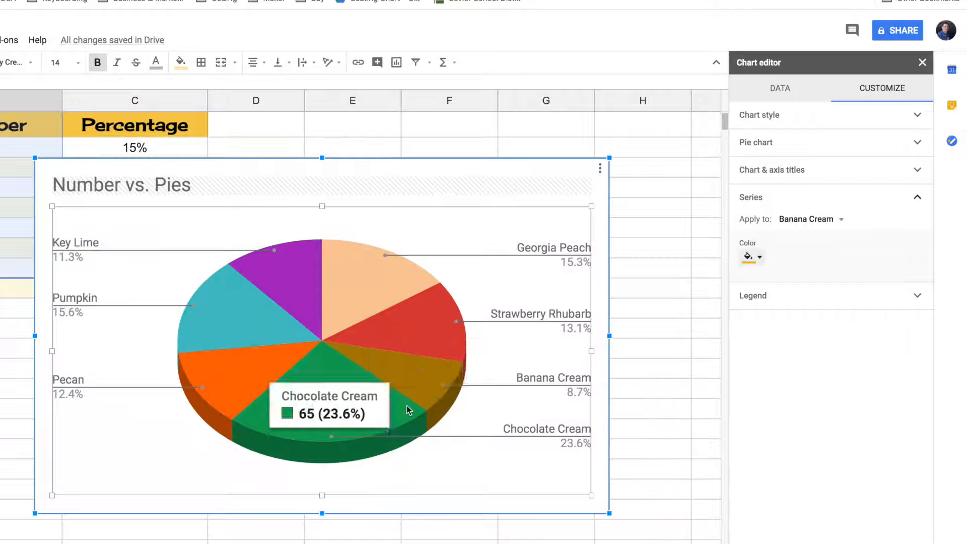
{"action": "left_click", "coordinate": [753, 256]}
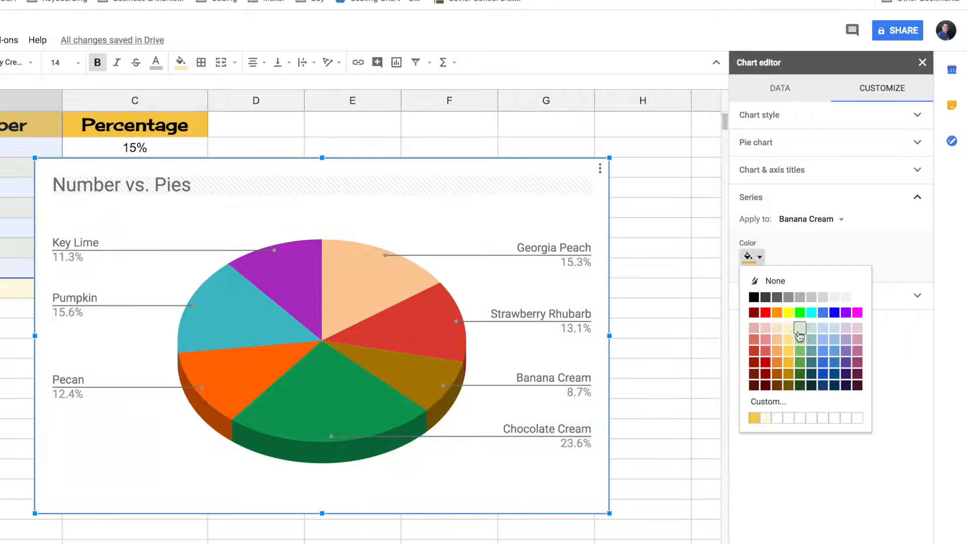
{"action": "left_click", "coordinate": [789, 313]}
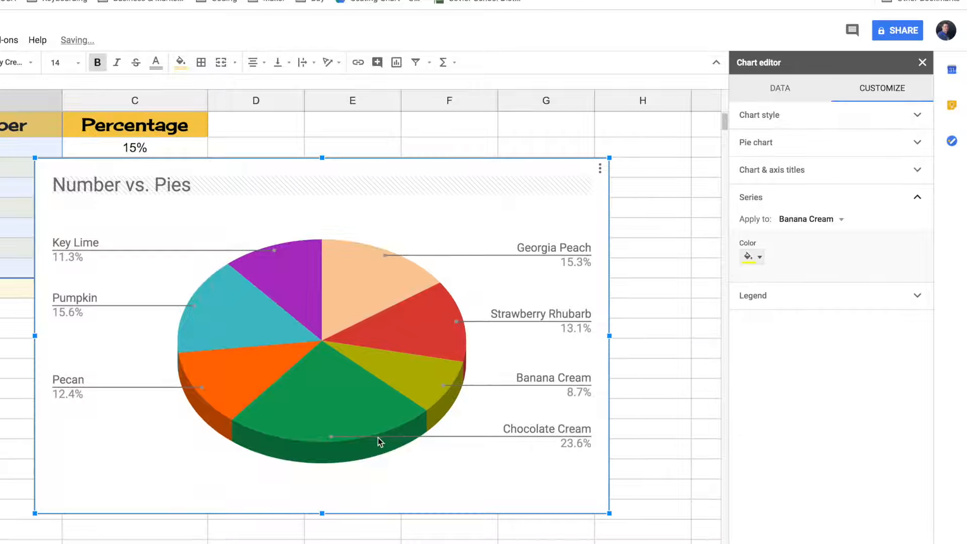
{"action": "left_click", "coordinate": [362, 413]}
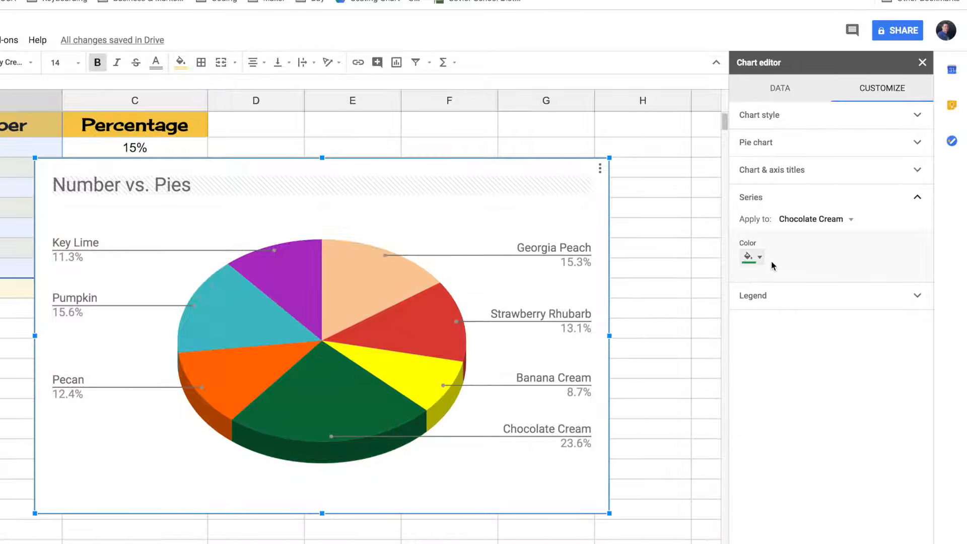
{"action": "left_click", "coordinate": [755, 258]}
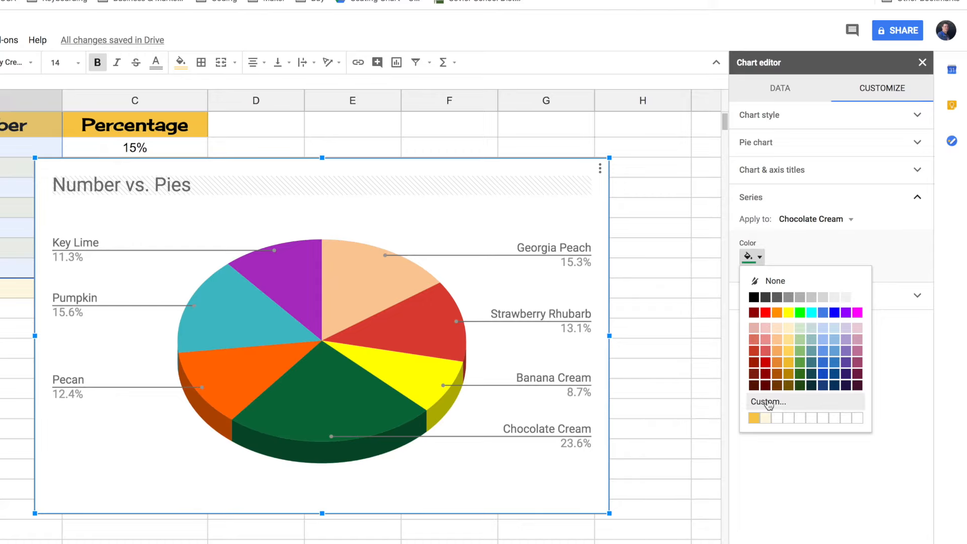
{"action": "left_click", "coordinate": [777, 385]}
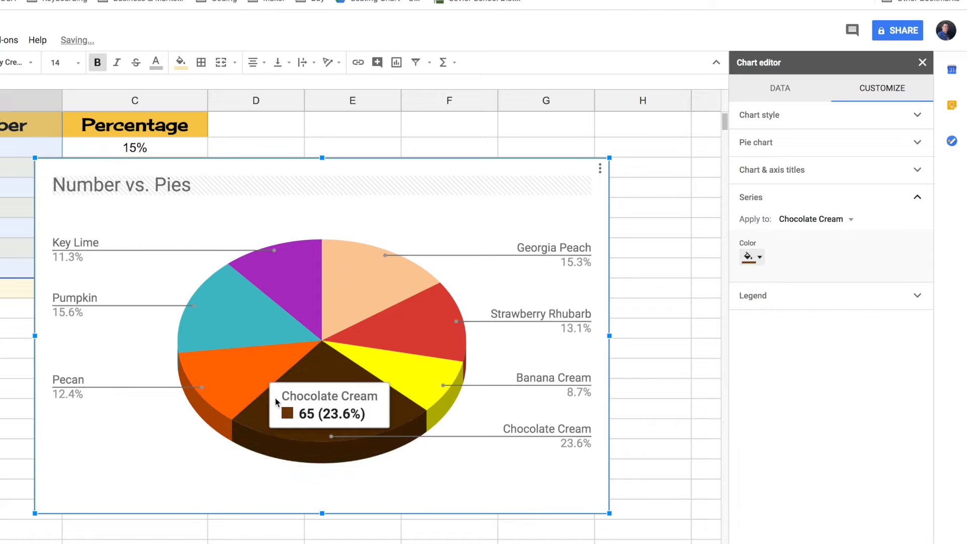
- Recolor the Pumpkin slice to orange and the Key Lime slice to bright green
{"action": "left_click", "coordinate": [229, 398]}
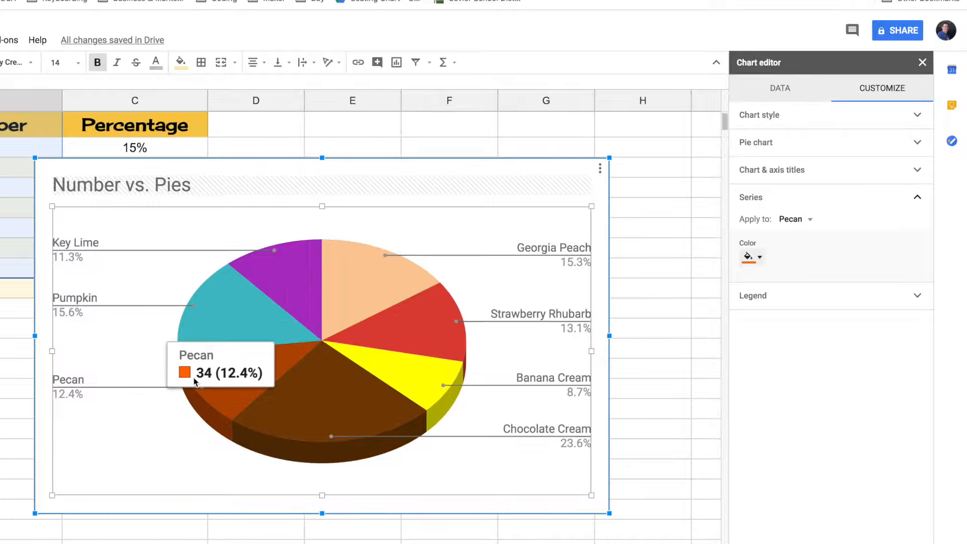
{"action": "left_click", "coordinate": [273, 336]}
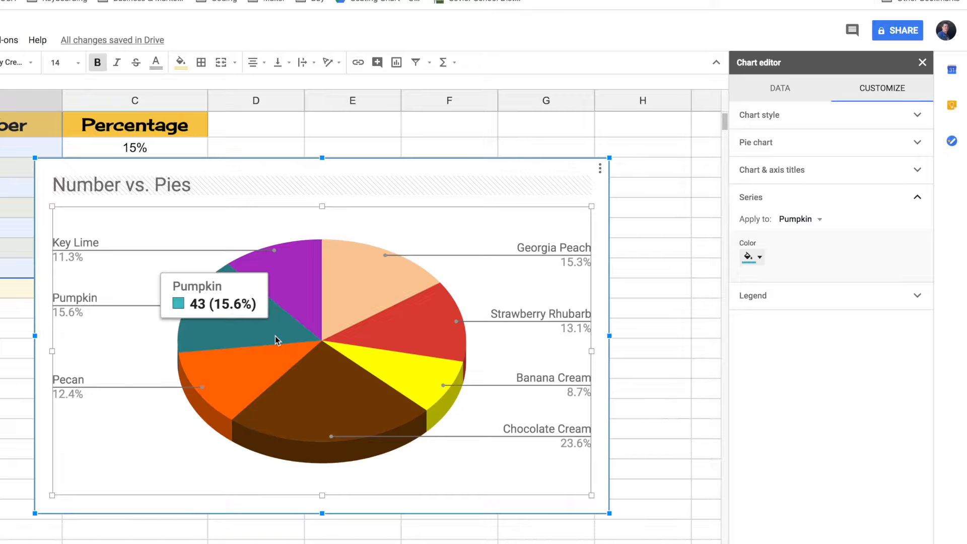
{"action": "left_click", "coordinate": [756, 257]}
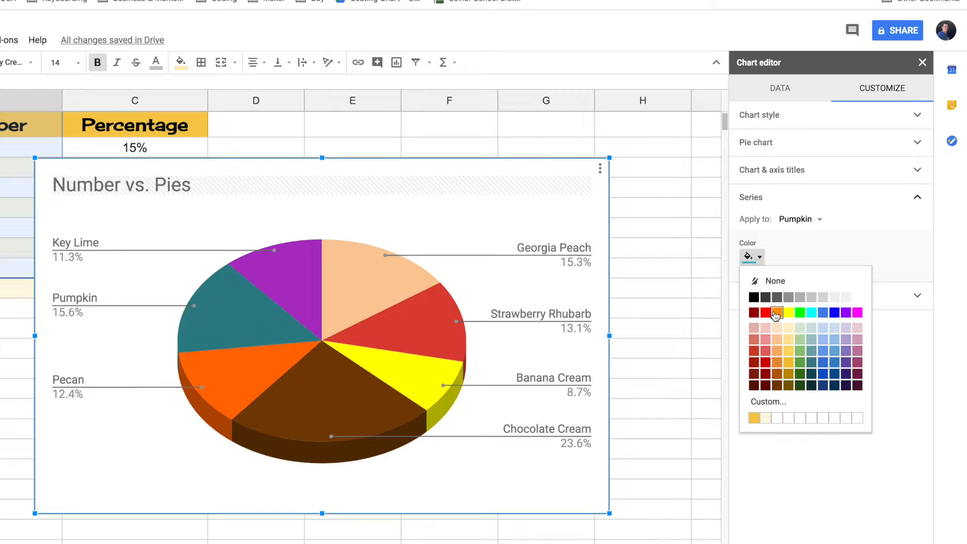
{"action": "left_click", "coordinate": [776, 314]}
{"action": "left_click", "coordinate": [290, 298]}
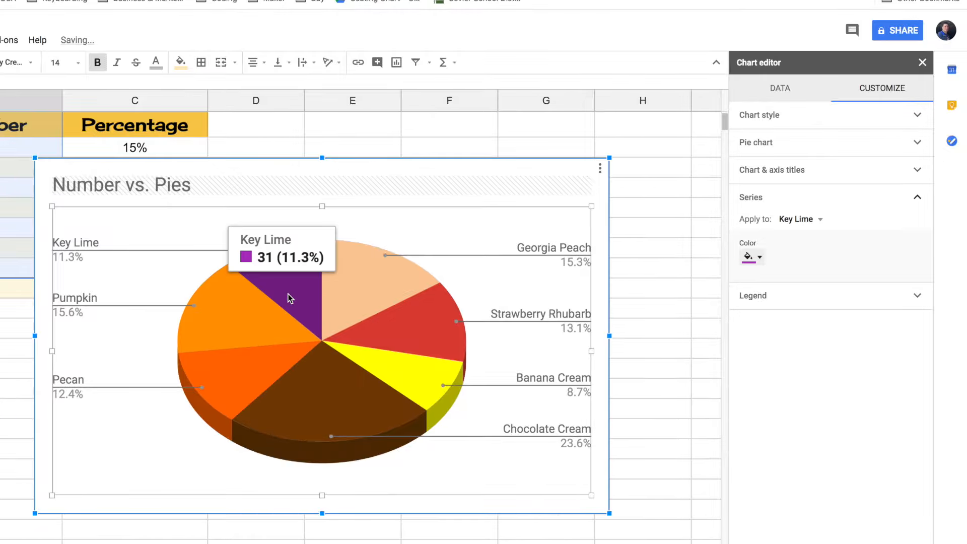
{"action": "left_click", "coordinate": [752, 257]}
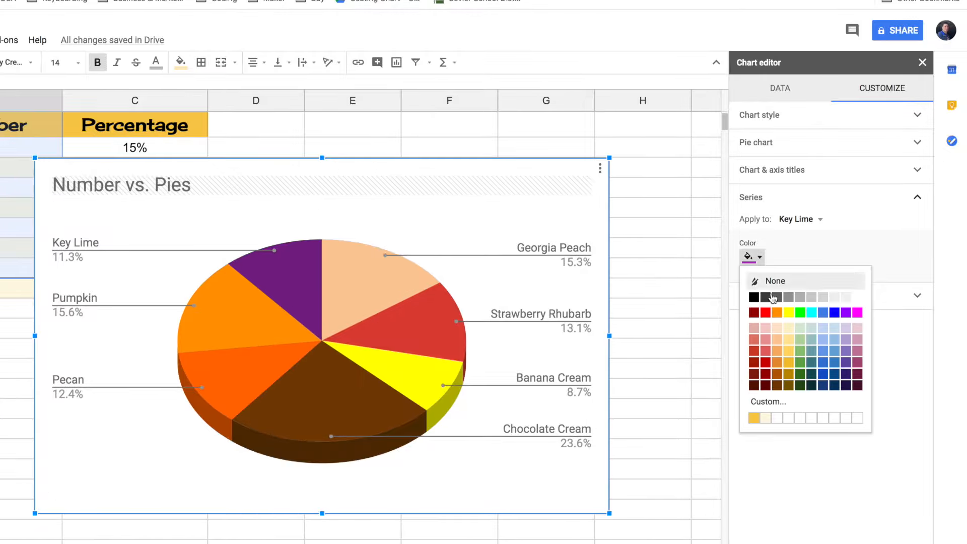
{"action": "left_click", "coordinate": [800, 313]}
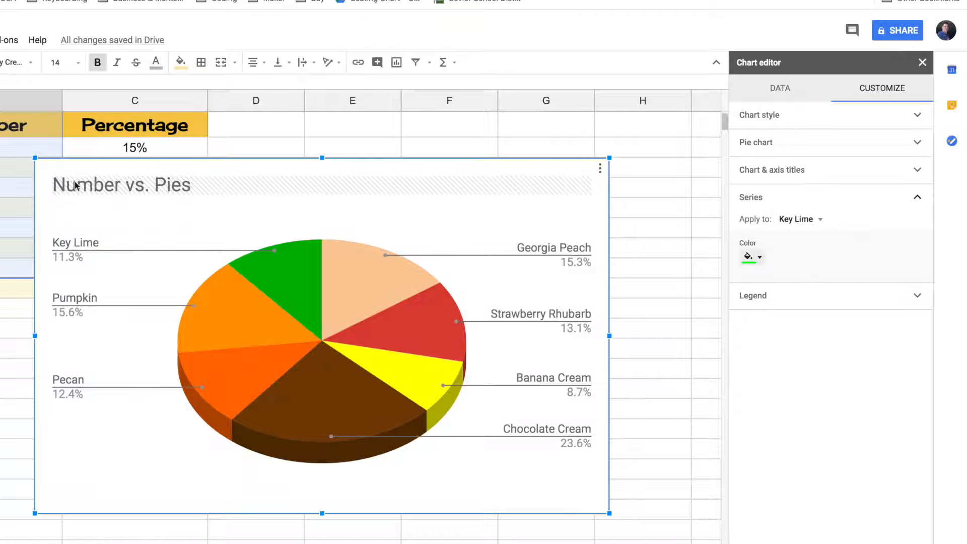
- Replace the chart title text with "Favorite Pies"
{"action": "left_click", "coordinate": [790, 173]}
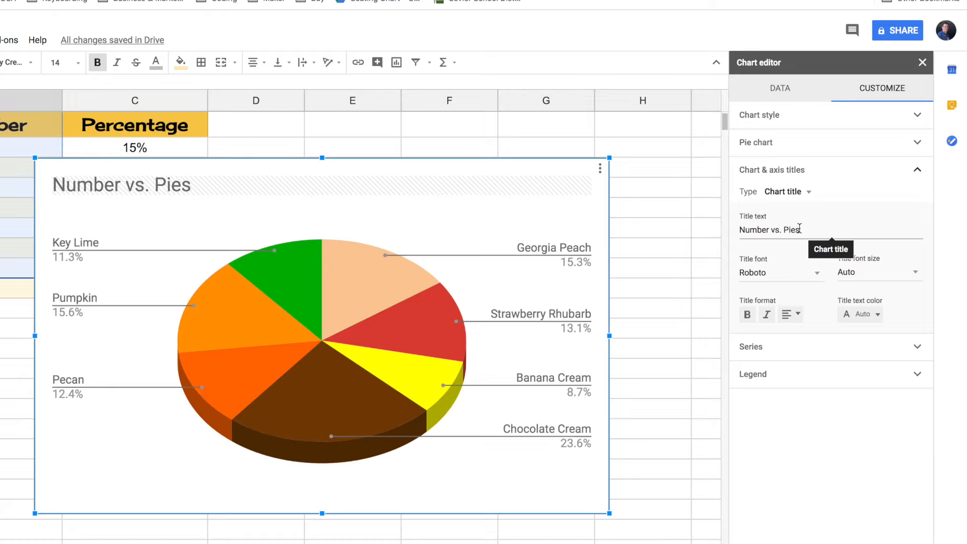
{"action": "left_click_drag", "start_coordinate": [811, 229], "coordinate": [729, 231]}
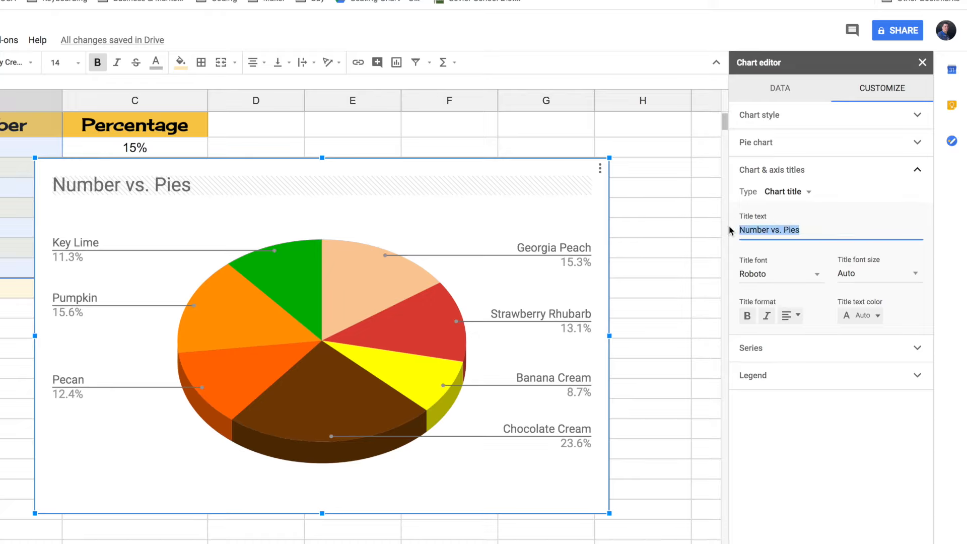
{"action": "type", "text": "Fav"}
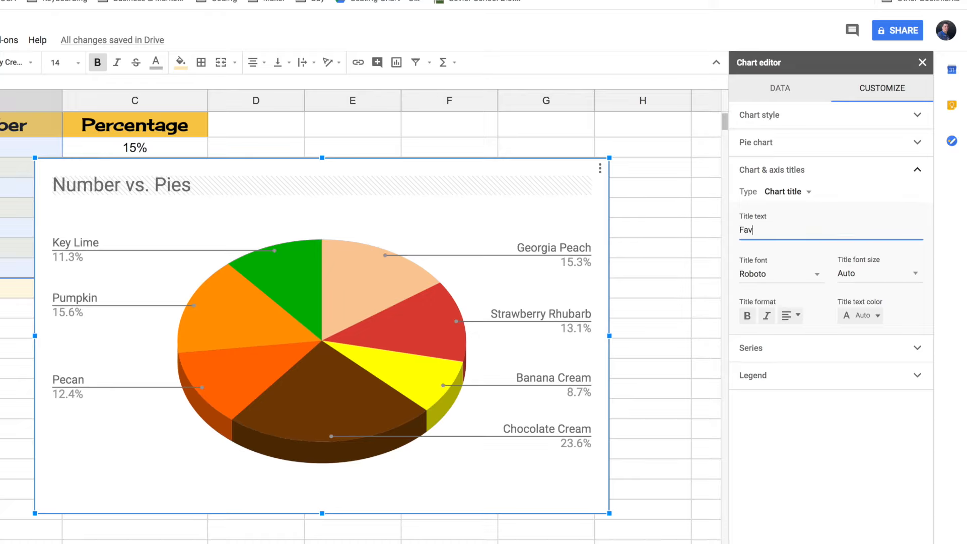
{"action": "key", "text": "BackSpace"}
{"action": "key", "text": "BackSpace"}
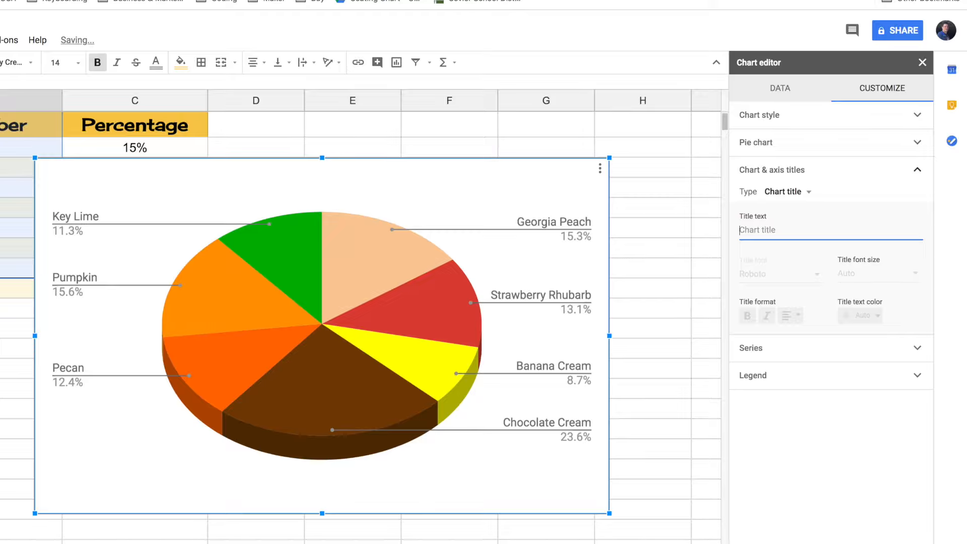
{"action": "type", "text": "Favorite Pies"}
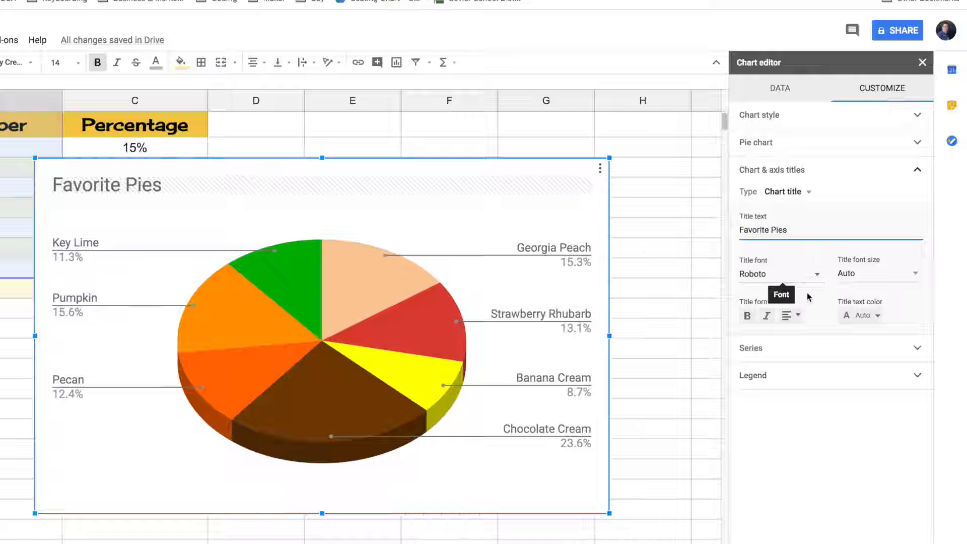
- Center the chart title and set its font size to 24
{"action": "left_click", "coordinate": [794, 317]}
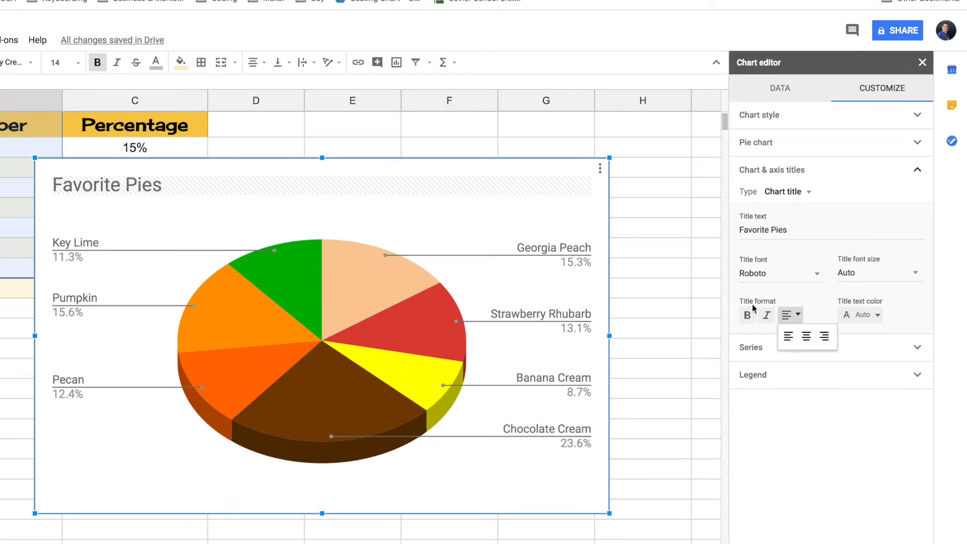
{"action": "left_click", "coordinate": [806, 336]}
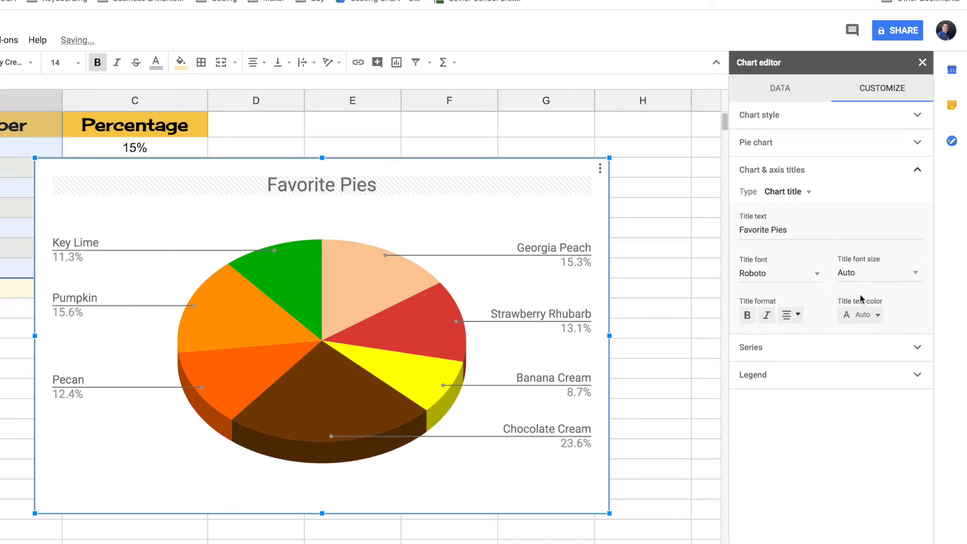
{"action": "left_click", "coordinate": [918, 276]}
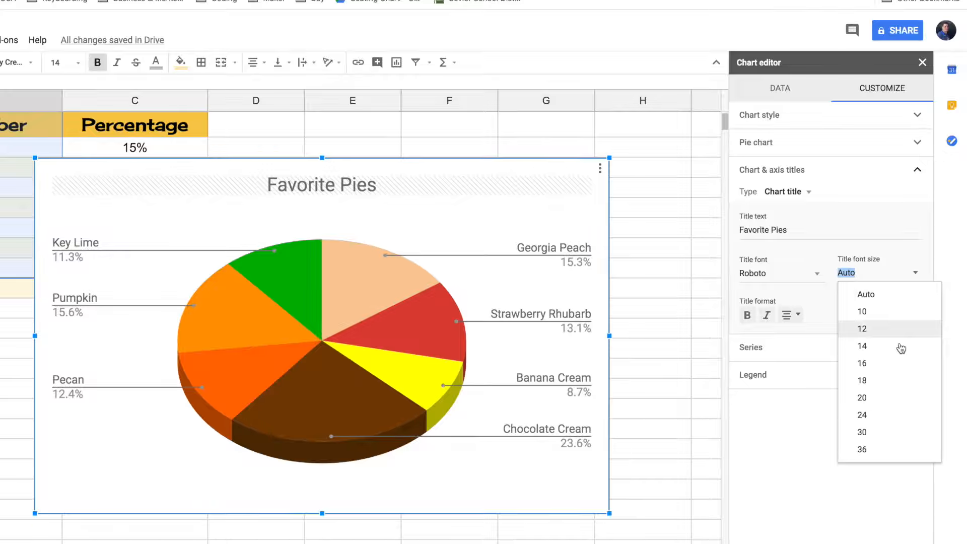
{"action": "left_click", "coordinate": [879, 419]}
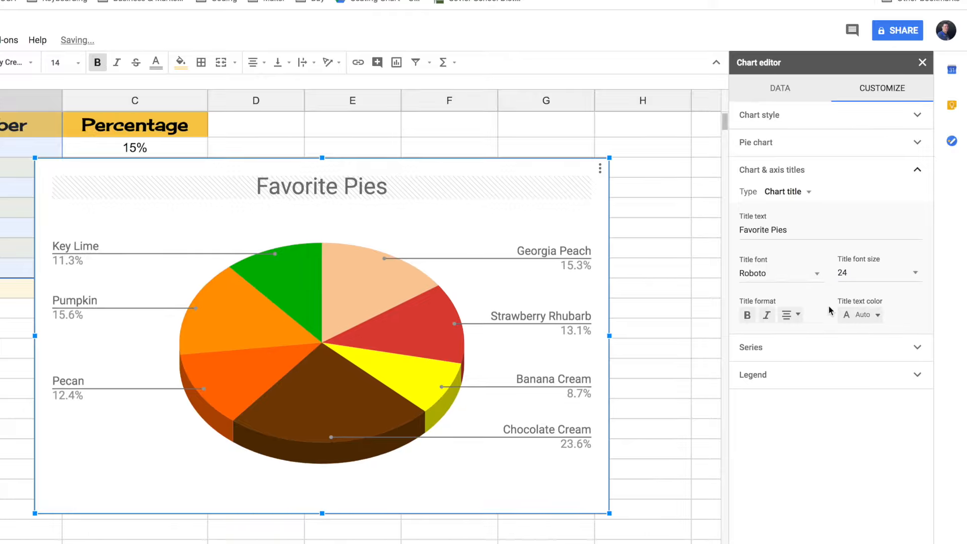
- Color the chart title a darker, muted orange and close the chart editor
{"action": "left_click", "coordinate": [877, 316]}
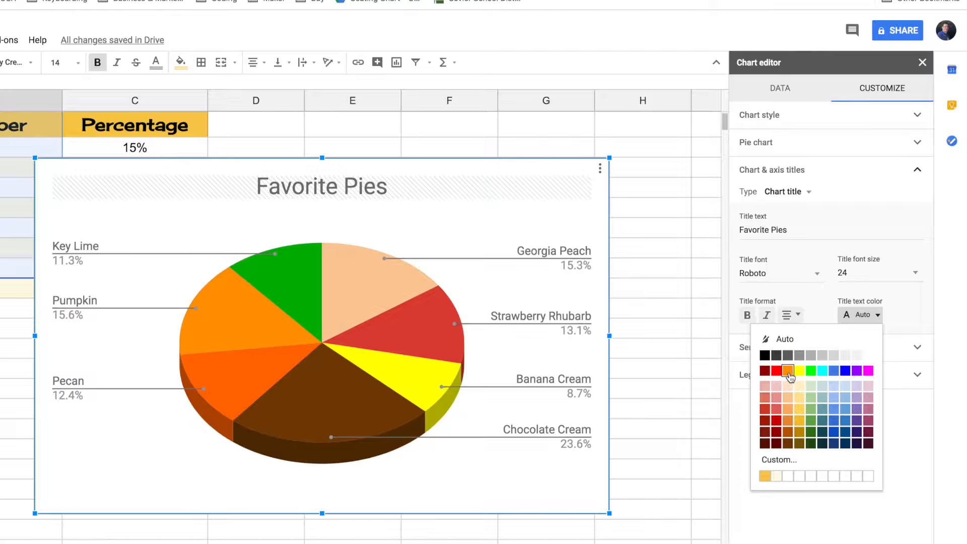
{"action": "left_click", "coordinate": [788, 371]}
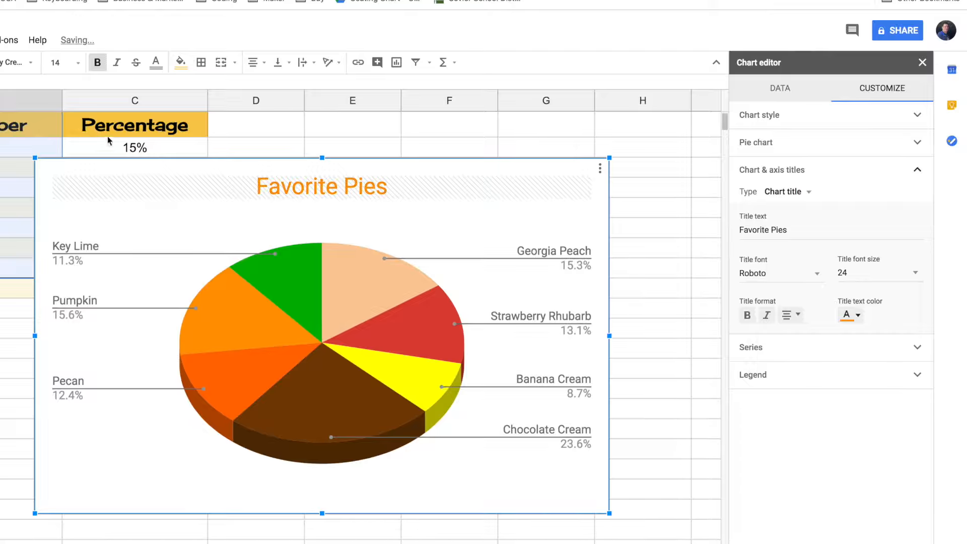
{"action": "left_click", "coordinate": [850, 315]}
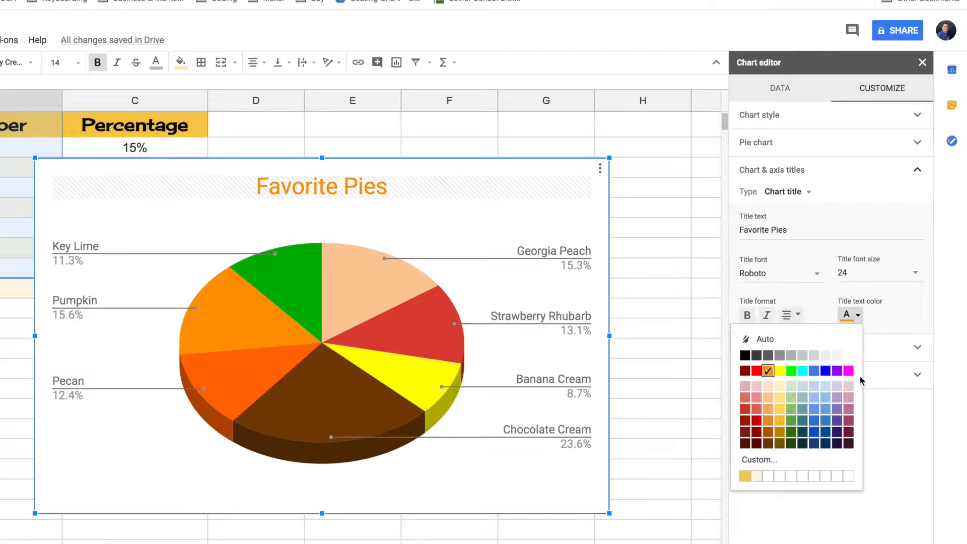
{"action": "left_click", "coordinate": [778, 422]}
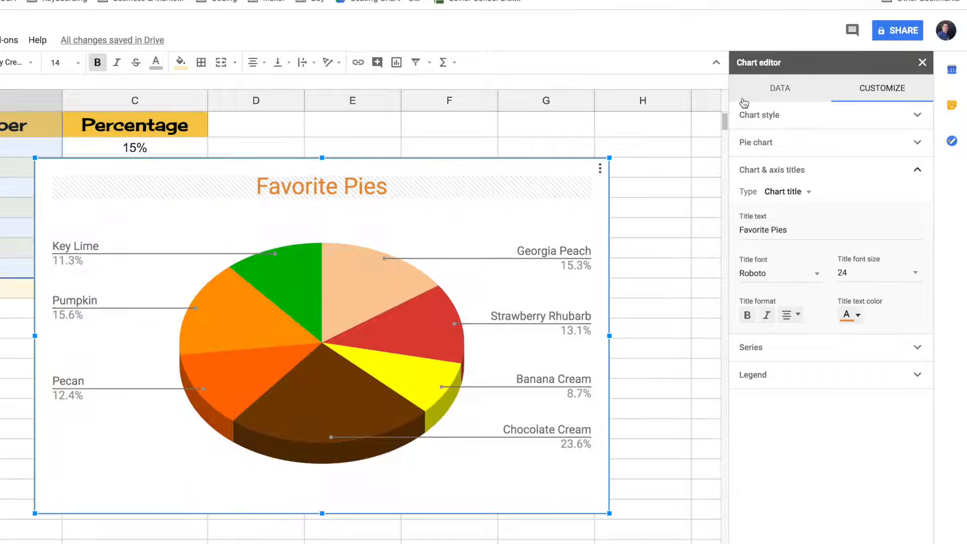
{"action": "left_click", "coordinate": [917, 64]}
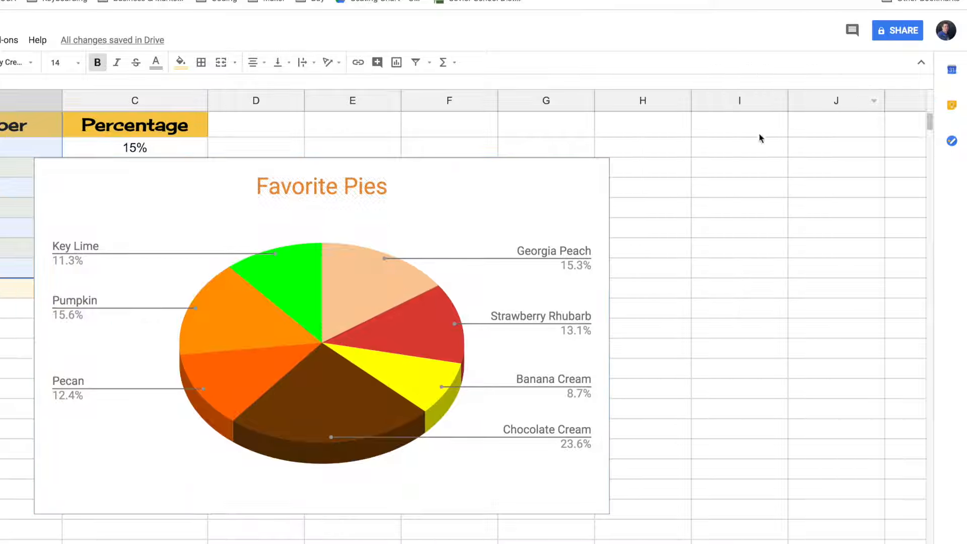
- Reopen the Favorite Pies chart for editing, close the editor again, and select the chart
{"action": "left_click", "coordinate": [600, 168]}
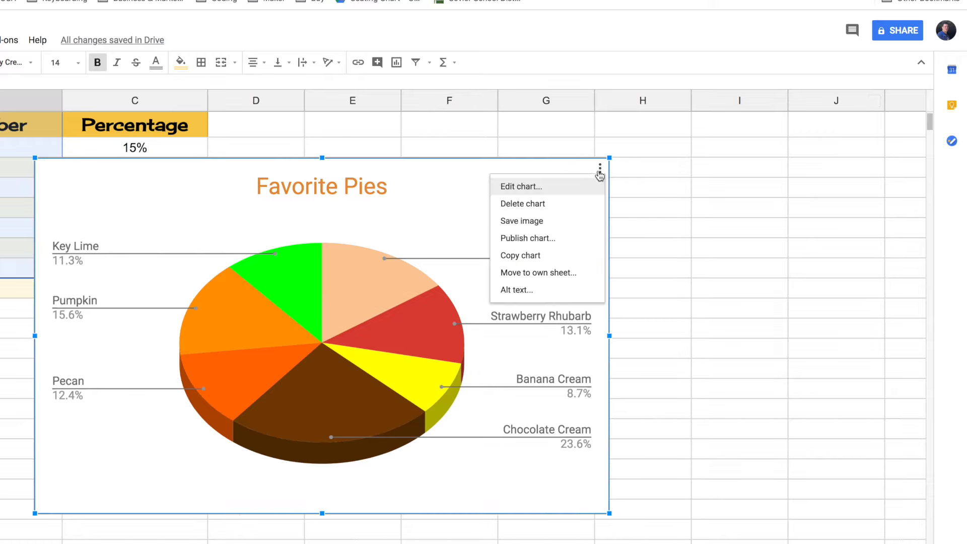
{"action": "left_click", "coordinate": [523, 190]}
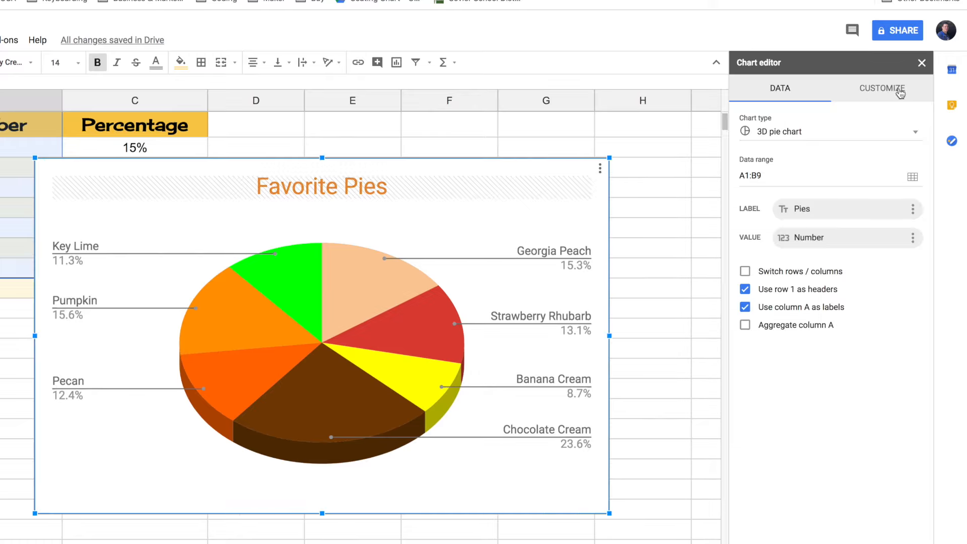
{"action": "left_click", "coordinate": [922, 62]}
{"action": "left_click", "coordinate": [537, 221]}
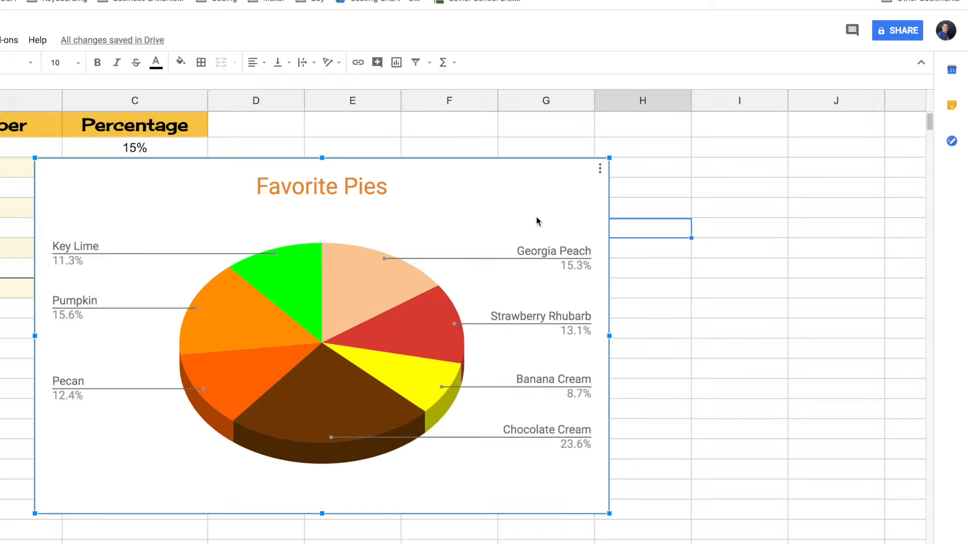
{"action": "double_click", "coordinate": [536, 221]}
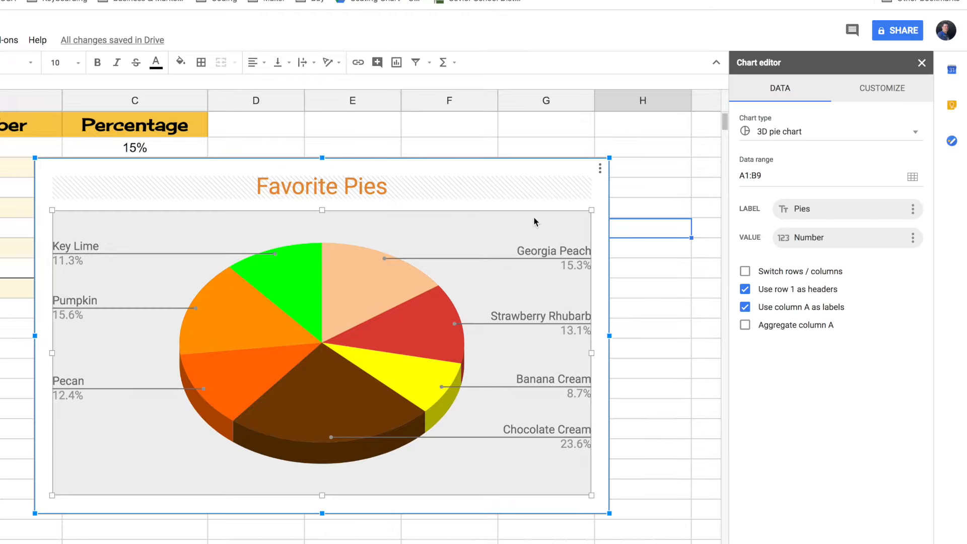
{"action": "left_click", "coordinate": [600, 169]}
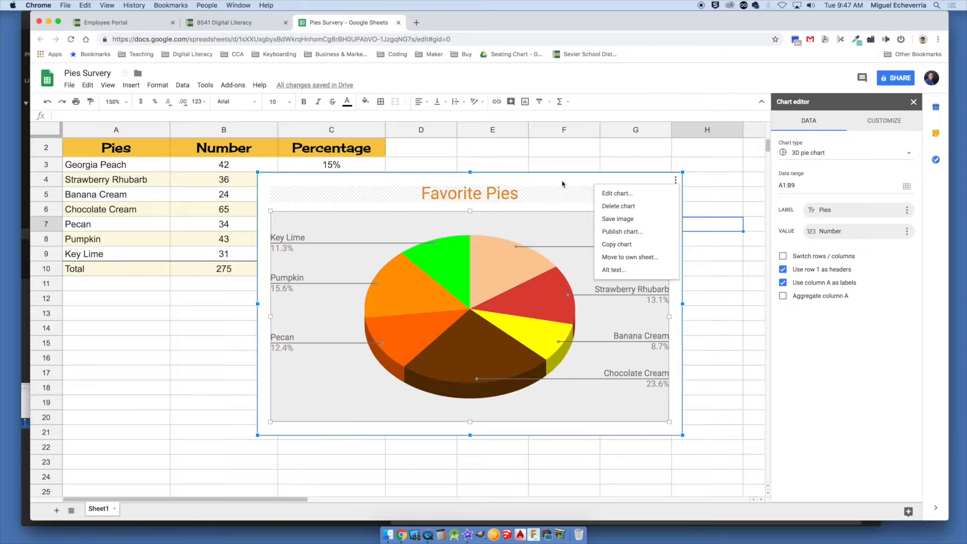
{"action": "left_click", "coordinate": [450, 166]}
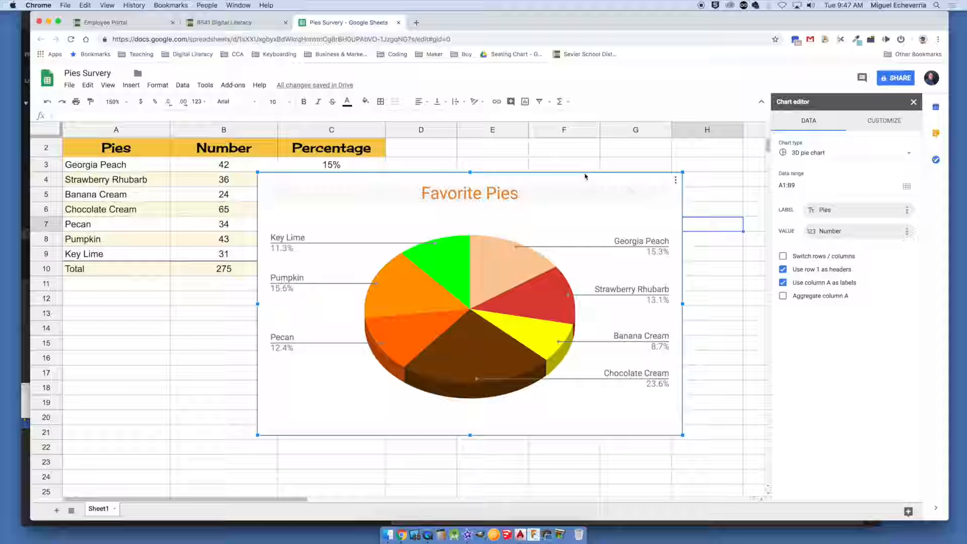
- Move the Favorite Pies chart below the table at column A and, at 100% zoom, shrink it to the width of columns A to C
{"action": "left_click_drag", "start_coordinate": [586, 176], "coordinate": [387, 294]}
{"action": "left_click", "coordinate": [123, 102]}
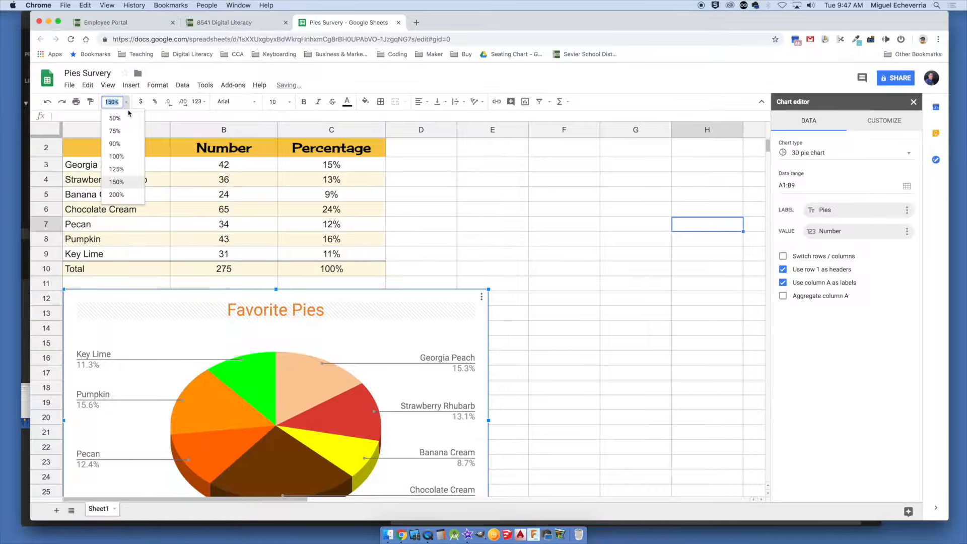
{"action": "left_click", "coordinate": [117, 156]}
{"action": "left_click", "coordinate": [333, 396]}
{"action": "left_click_drag", "start_coordinate": [335, 411], "coordinate": [244, 364]}
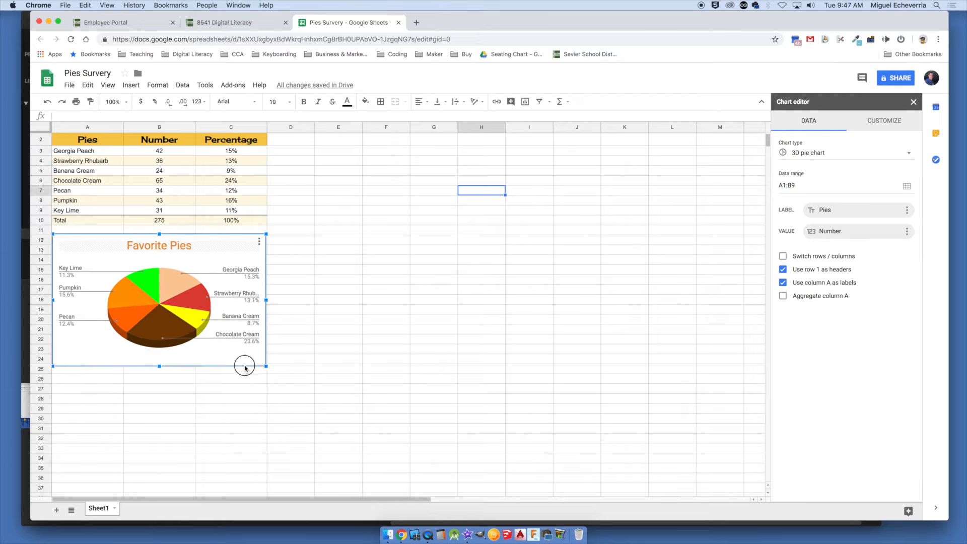
- Return the sheet zoom to 150% and fine-tune the chart to end at column C's edge and start at row 12
{"action": "left_click", "coordinate": [112, 101]}
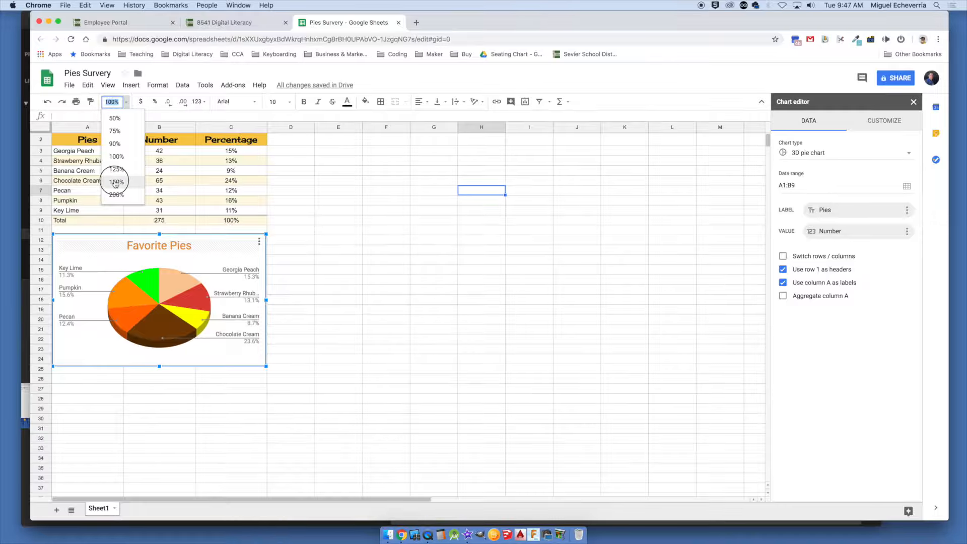
{"action": "left_click", "coordinate": [116, 182]}
{"action": "left_click", "coordinate": [382, 300]}
{"action": "left_click_drag", "start_coordinate": [383, 288], "coordinate": [386, 288]}
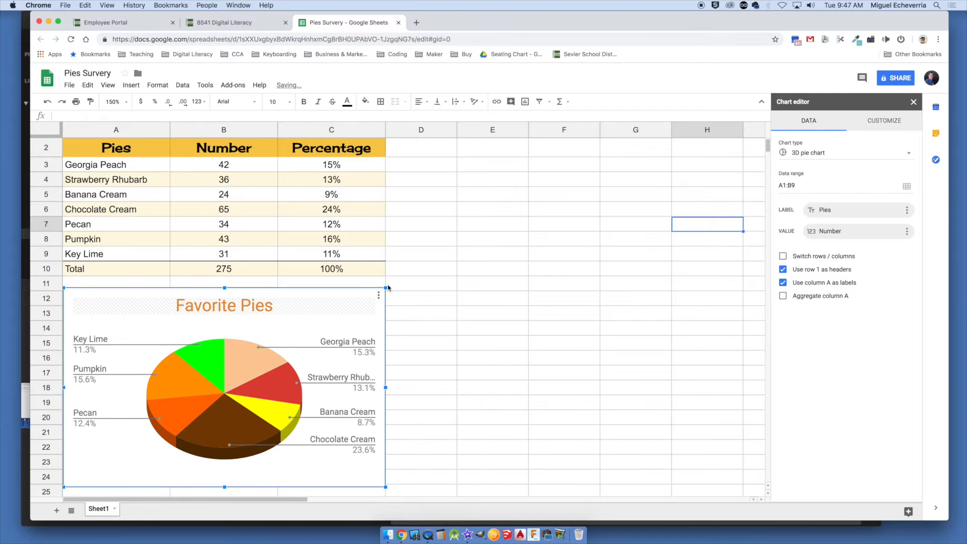
{"action": "left_click_drag", "start_coordinate": [136, 292], "coordinate": [136, 295]}
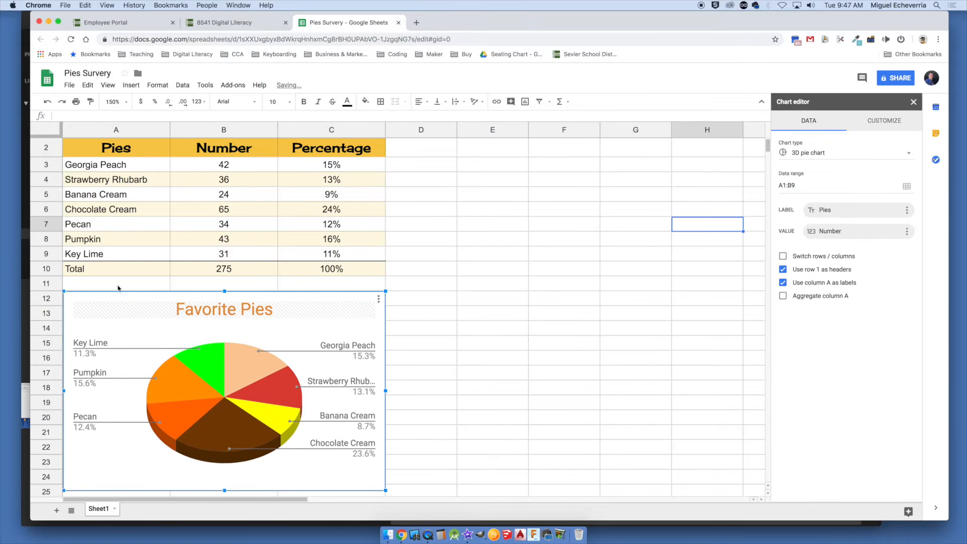
{"action": "left_click", "coordinate": [432, 284]}
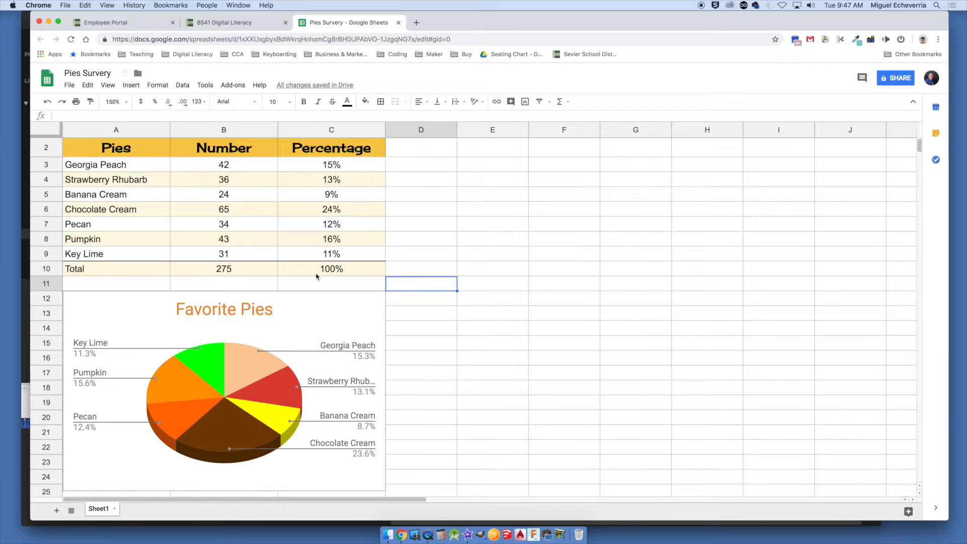
- Search the web for a "pumpkin pie" image and insert the first result, the pie with a missing slice, into the sheet
{"action": "scroll", "coordinate": [317, 276], "scroll_direction": "down", "scroll_amount": 1}
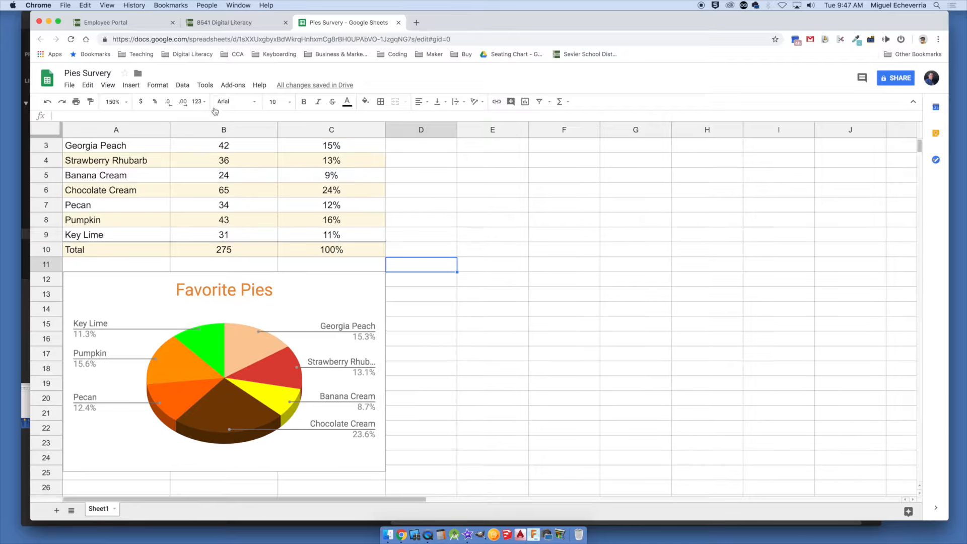
{"action": "left_click", "coordinate": [131, 85]}
{"action": "left_click", "coordinate": [163, 207]}
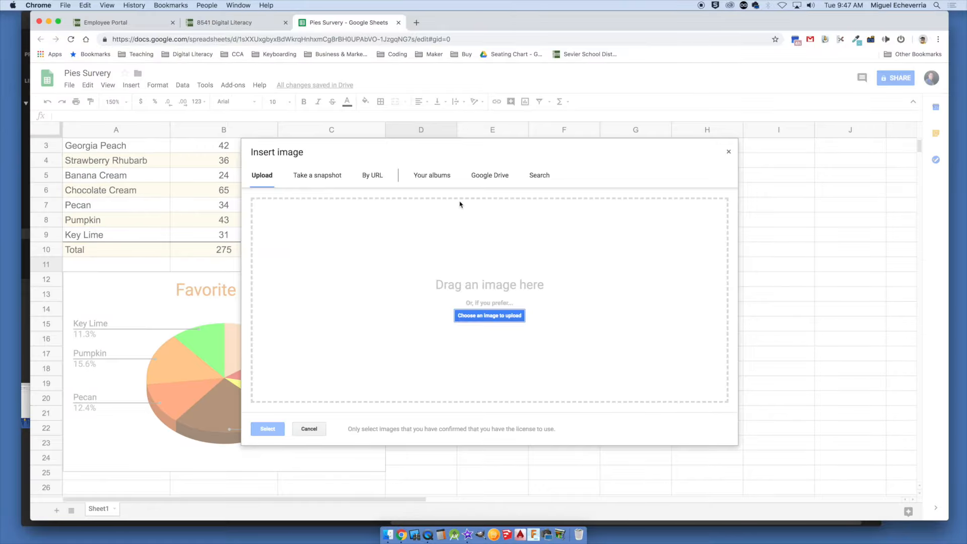
{"action": "left_click", "coordinate": [538, 177]}
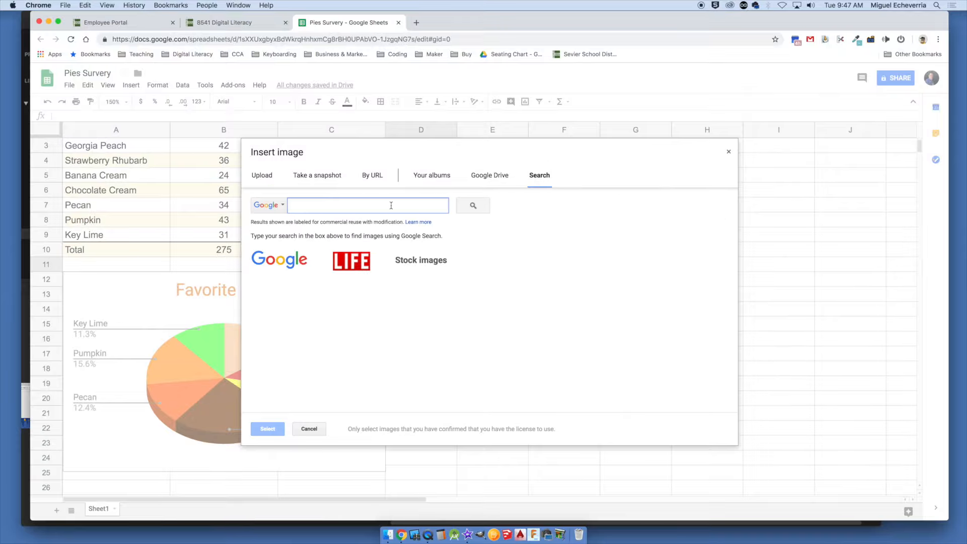
{"action": "type", "text": "pumpkin pie"}
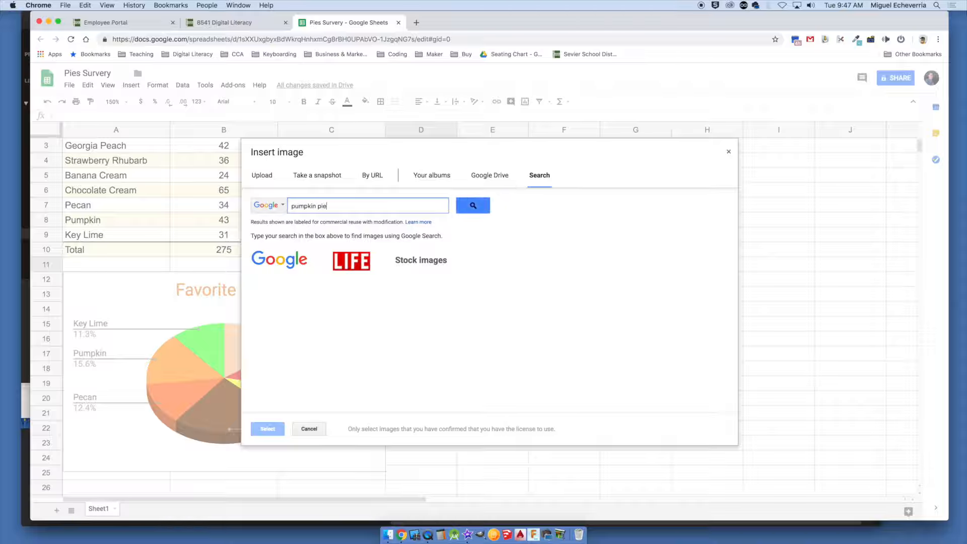
{"action": "key", "text": "Return"}
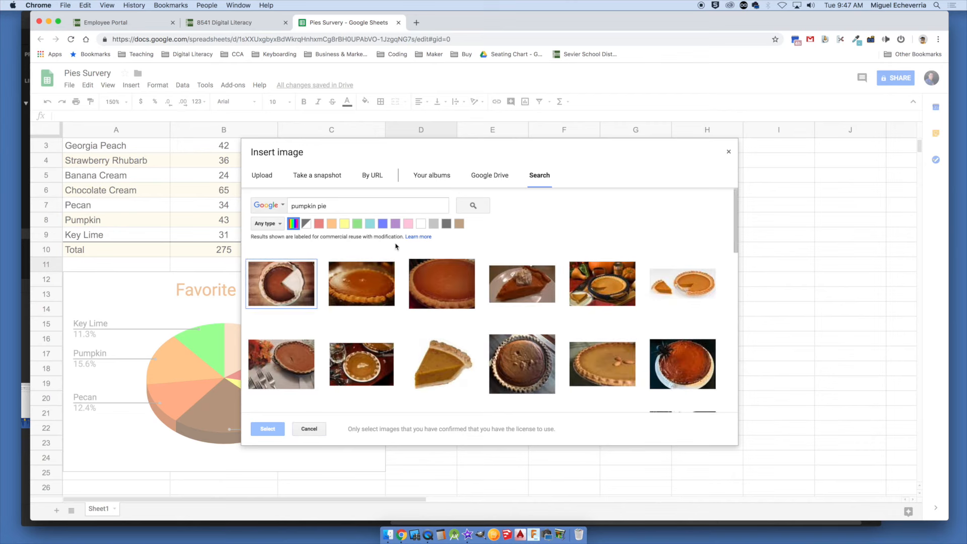
{"action": "left_click", "coordinate": [282, 284]}
{"action": "left_click", "coordinate": [266, 429]}
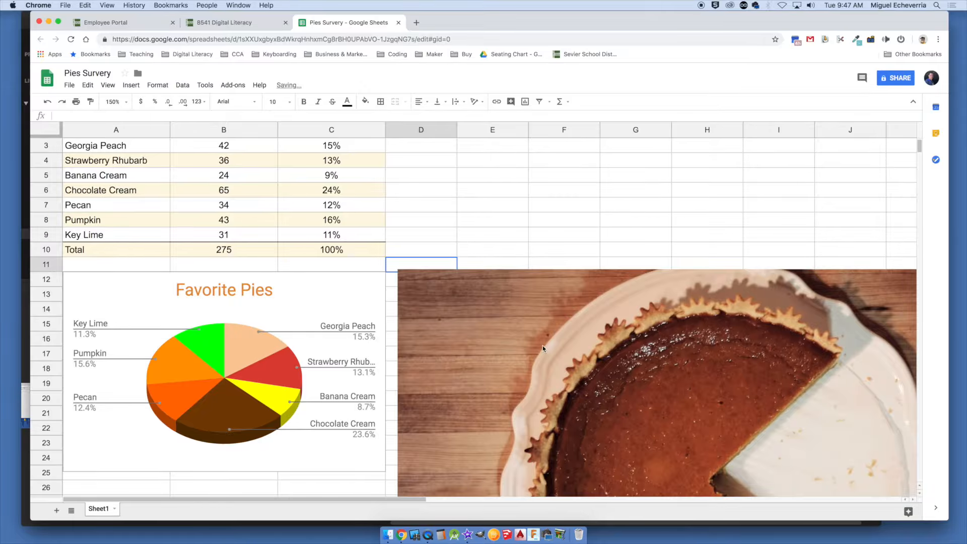
- Shrink the pumpkin pie picture to a thumbnail and place it in the lower-left corner of the Favorite Pies chart
{"action": "left_click", "coordinate": [460, 301]}
{"action": "left_click_drag", "start_coordinate": [397, 269], "coordinate": [268, 272]}
{"action": "left_click_drag", "start_coordinate": [215, 255], "coordinate": [422, 401]}
{"action": "scroll", "coordinate": [469, 439], "scroll_direction": "down", "scroll_amount": 2}
{"action": "left_click_drag", "start_coordinate": [513, 442], "coordinate": [111, 425]}
{"action": "left_click_drag", "start_coordinate": [511, 447], "coordinate": [210, 449]}
{"action": "left_click_drag", "start_coordinate": [498, 431], "coordinate": [112, 395]}
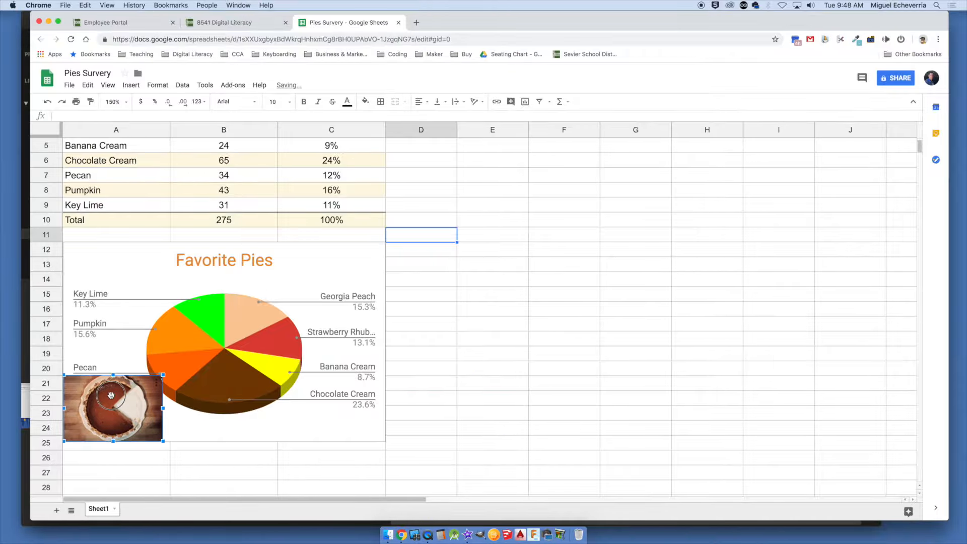
- Reduce the pie picture a little more so it clears the Pecan label, keeping it in the chart's corner, and deselect it
{"action": "left_click_drag", "start_coordinate": [164, 375], "coordinate": [145, 387]}
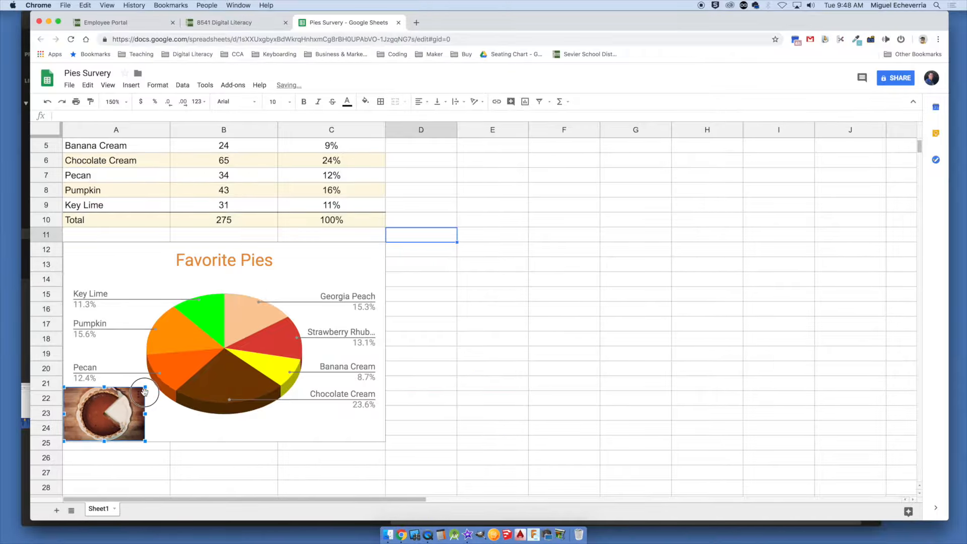
{"action": "left_click", "coordinate": [233, 475]}
{"action": "left_click_drag", "start_coordinate": [98, 418], "coordinate": [100, 420]}
{"action": "left_click", "coordinate": [551, 421]}
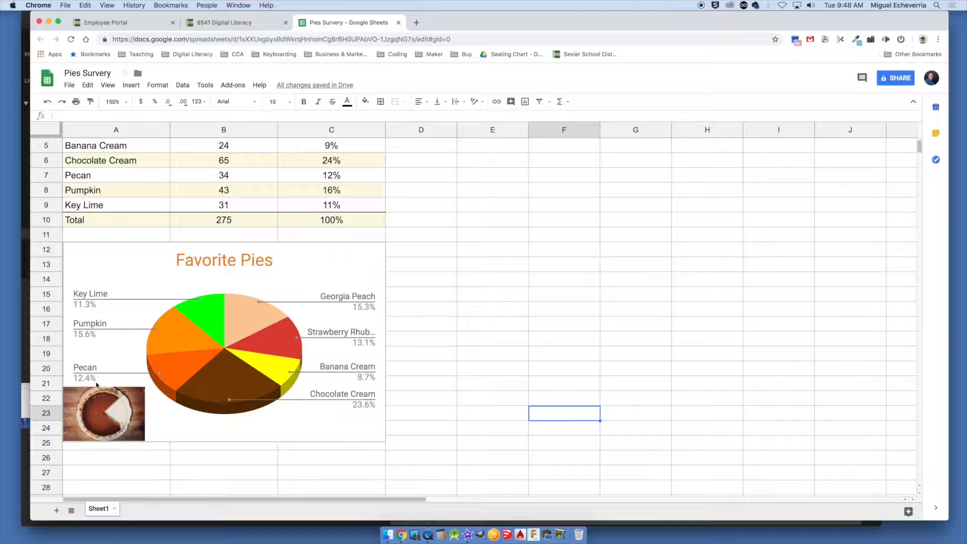
- Set up a PDF download of the current sheet with portrait orientation and the scale set to Fit to width
{"action": "left_click", "coordinate": [69, 86]}
{"action": "mouse_move", "coordinate": [99, 178]}
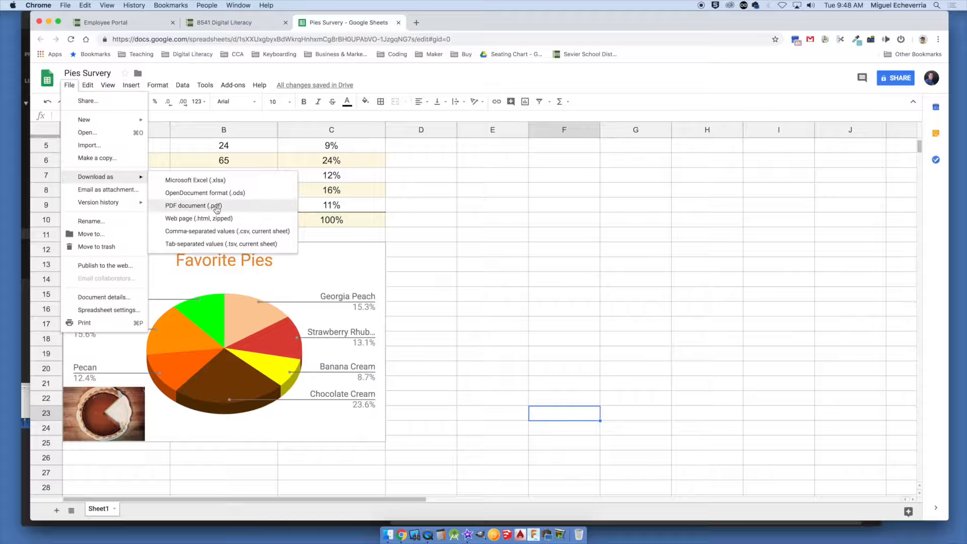
{"action": "left_click", "coordinate": [175, 206]}
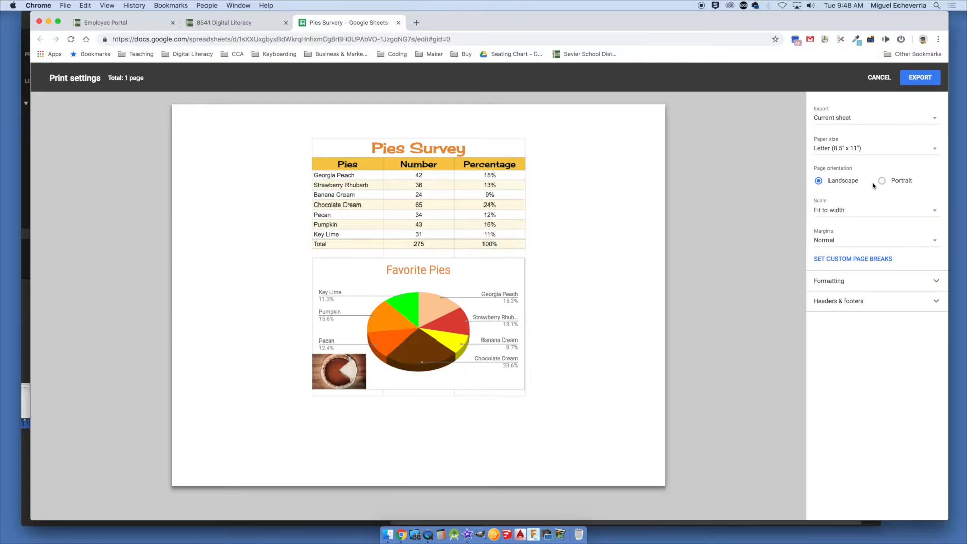
{"action": "left_click", "coordinate": [883, 182]}
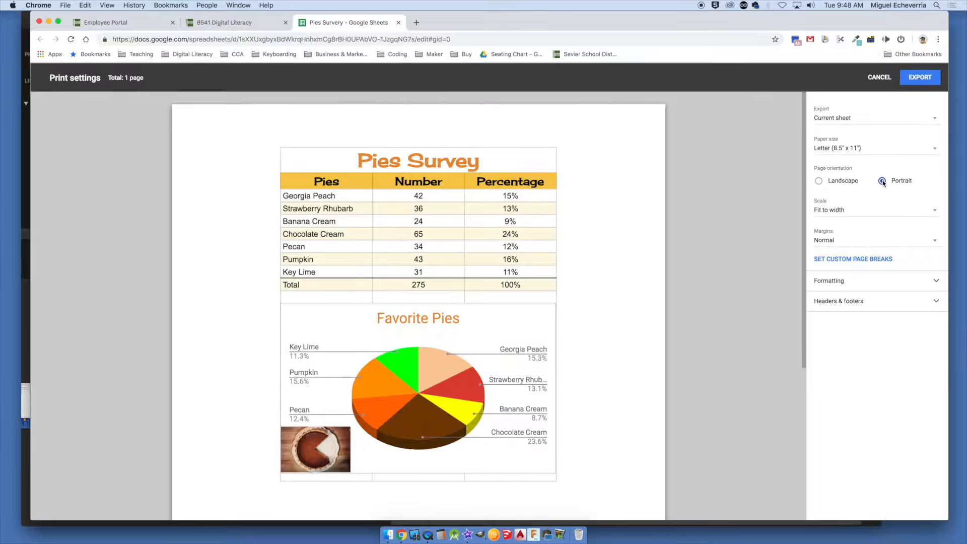
{"action": "left_click", "coordinate": [823, 212]}
{"action": "left_click", "coordinate": [845, 204]}
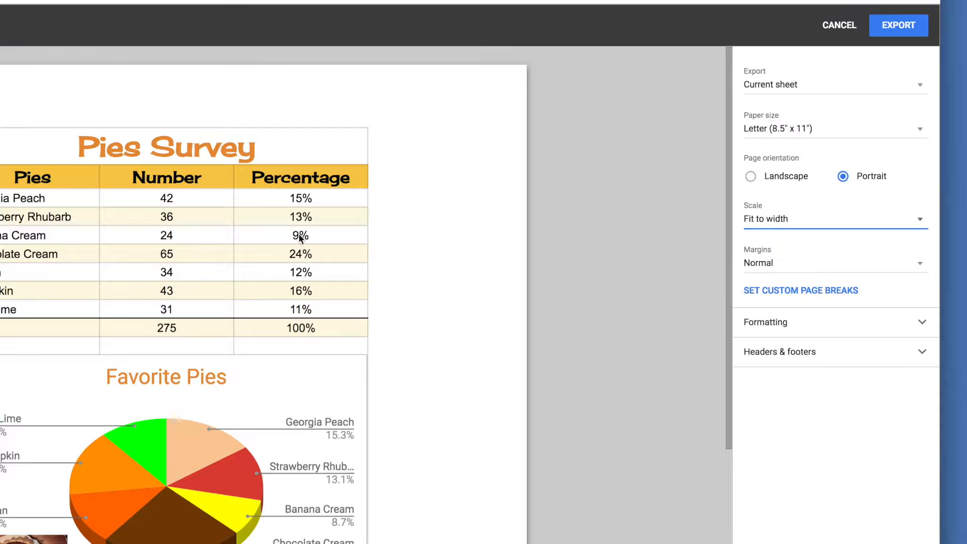
- Check the page preview, turn off gridlines in the print formatting, and export the sheet as a PDF
{"action": "scroll", "coordinate": [243, 235], "scroll_direction": "down", "scroll_amount": 5}
{"action": "scroll", "coordinate": [241, 228], "scroll_direction": "up", "scroll_amount": 4}
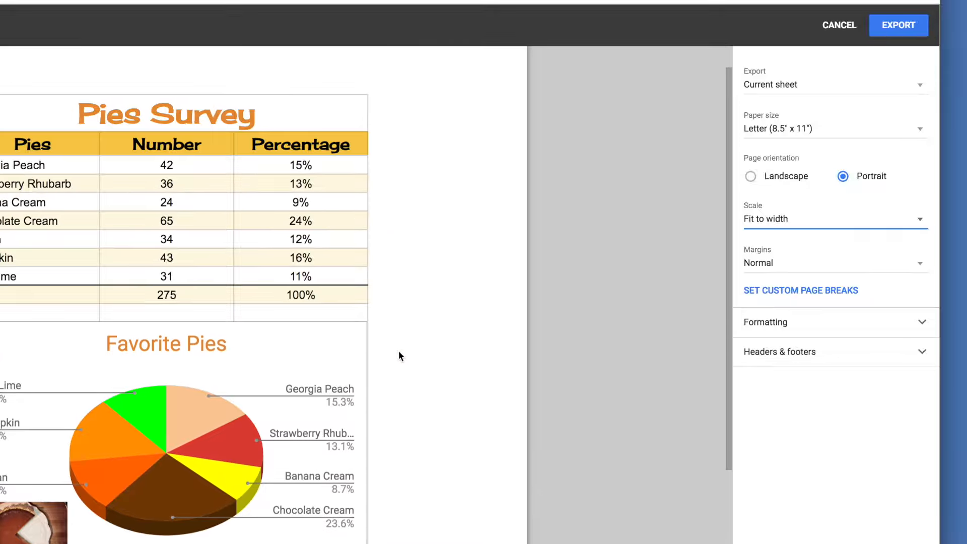
{"action": "left_click", "coordinate": [765, 325]}
{"action": "left_click", "coordinate": [750, 349]}
{"action": "left_click", "coordinate": [750, 349]}
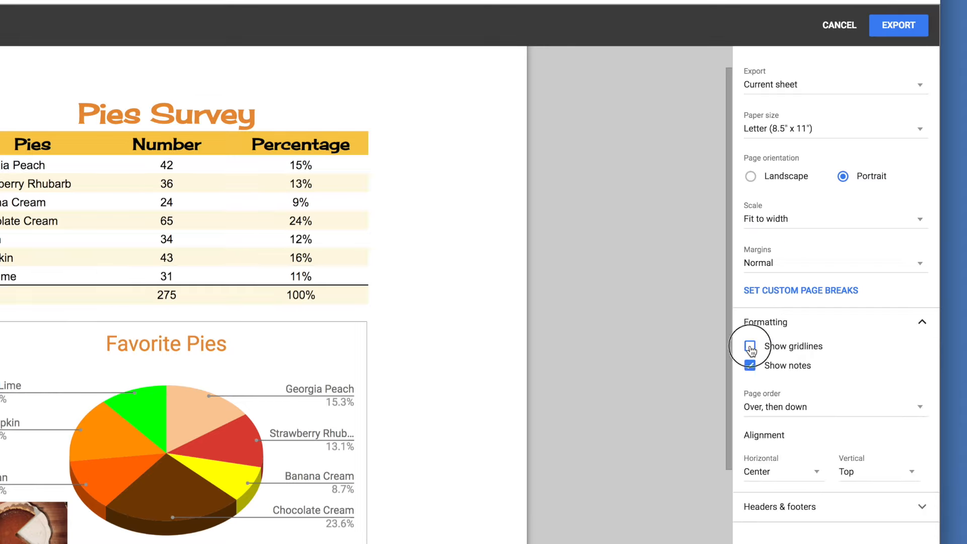
{"action": "left_click", "coordinate": [750, 349]}
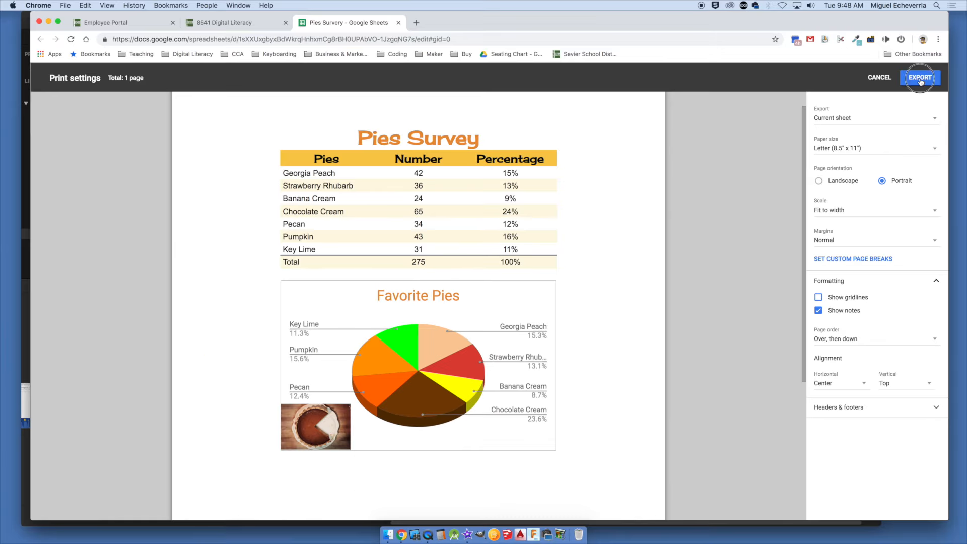
{"action": "left_click", "coordinate": [900, 28]}
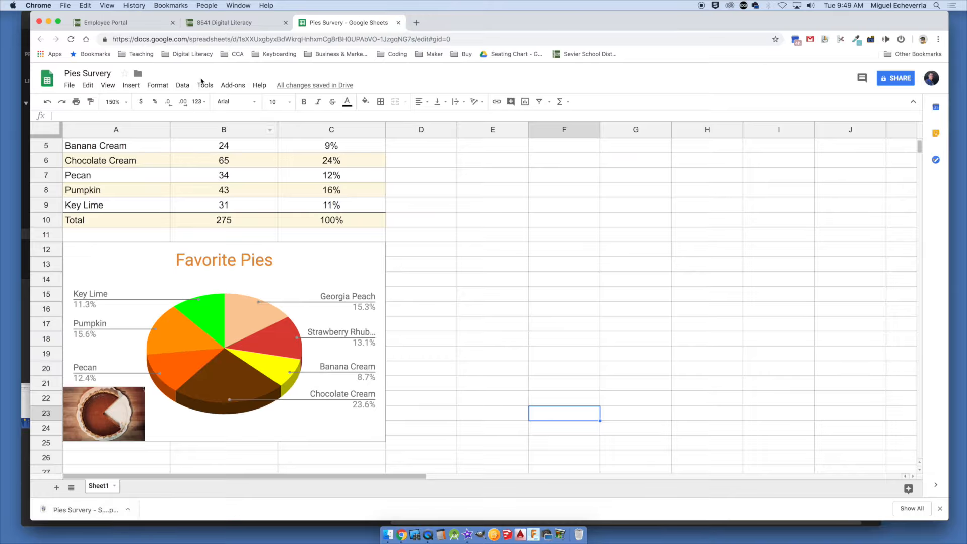
- Switch to the Digital Literacy course in Canvas, open the Pie Survey assignment, and attach Pies Survery - Sheet1.pdf as the file upload
{"action": "left_click", "coordinate": [235, 23]}
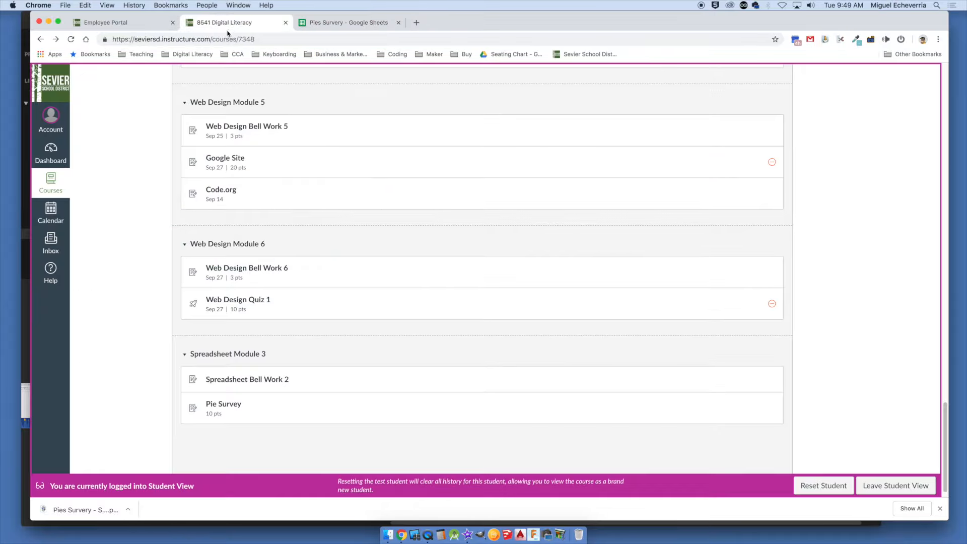
{"action": "left_click", "coordinate": [249, 401]}
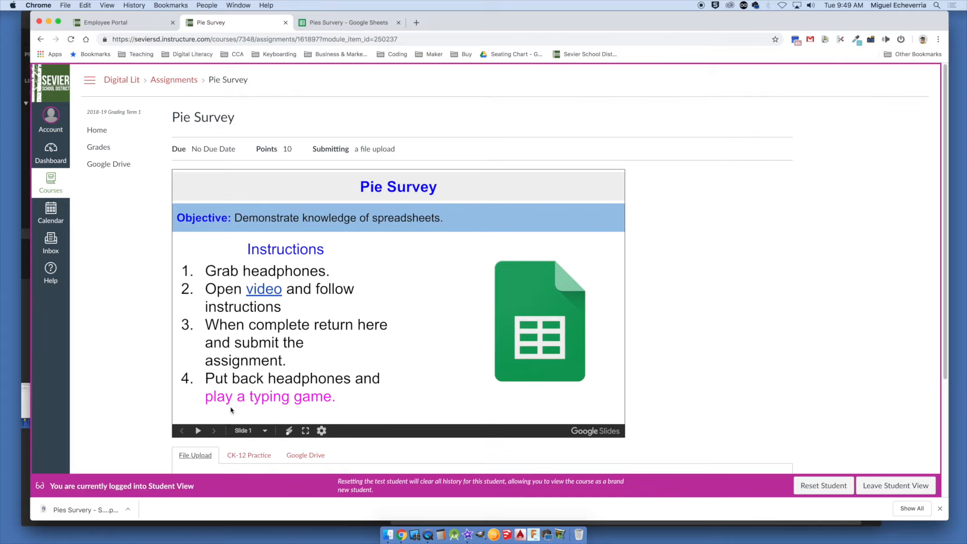
{"action": "scroll", "coordinate": [192, 401], "scroll_direction": "down", "scroll_amount": 3}
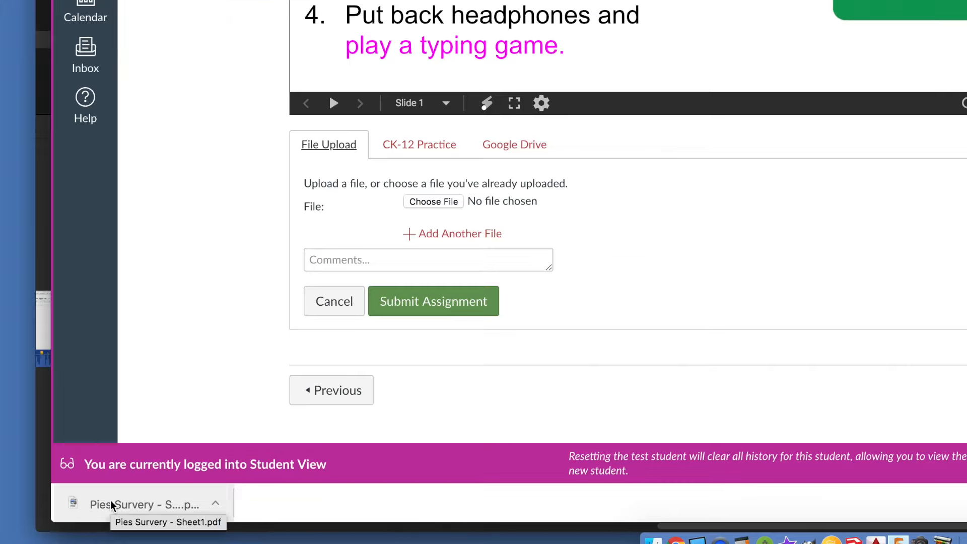
{"action": "left_click", "coordinate": [65, 506]}
{"action": "left_click_drag", "start_coordinate": [144, 421], "coordinate": [444, 203]}
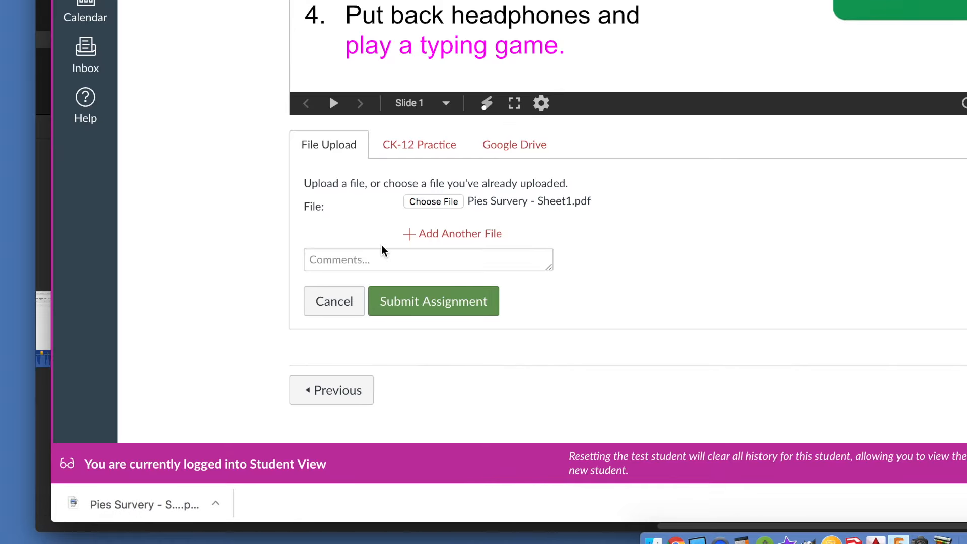